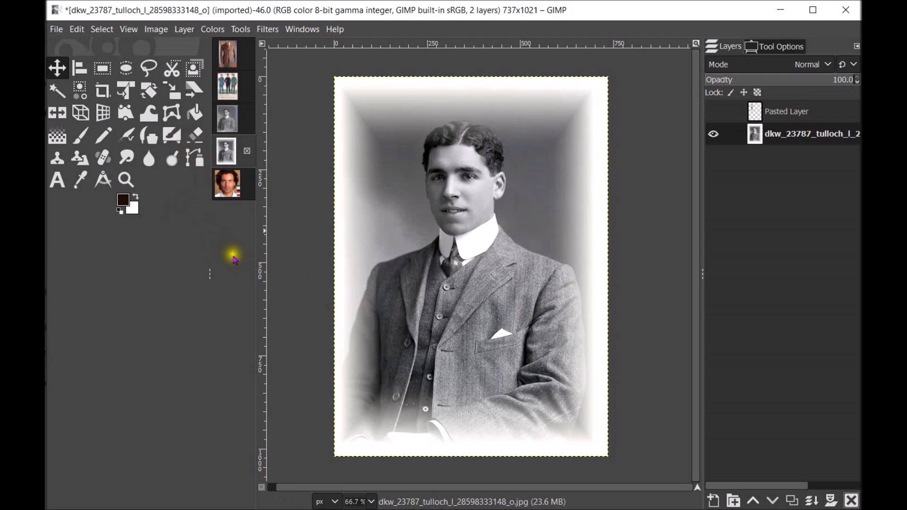
- Compare the original scan with the restored black-and-white portrait, inspecting the restored version at 100% and 200% zoom
click(229, 117)
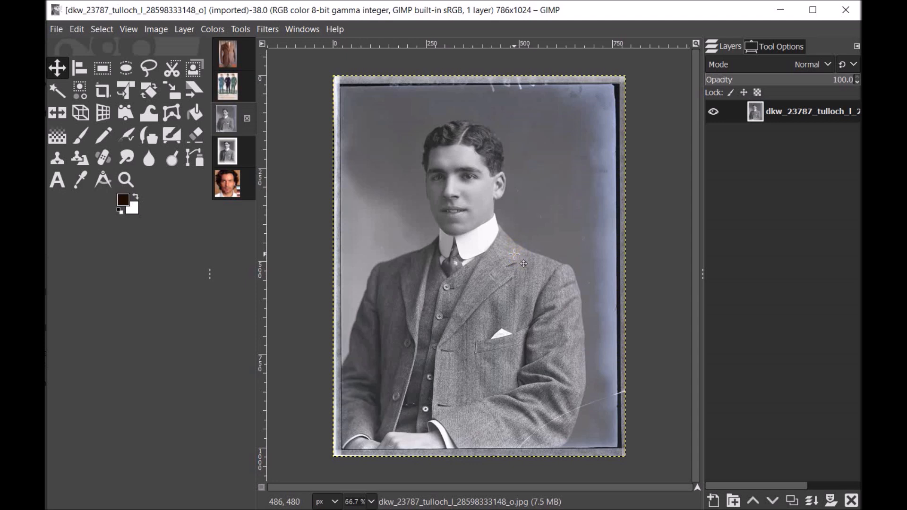
click(229, 153)
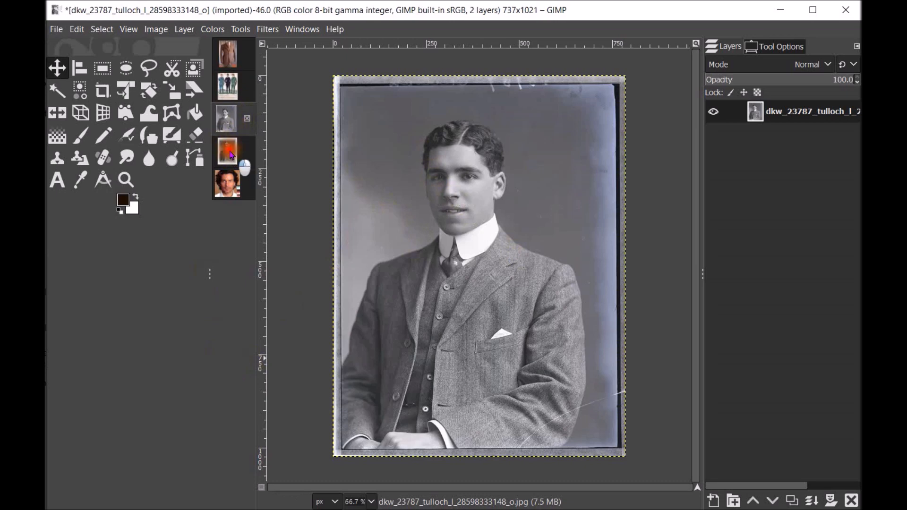
click(371, 502)
click(360, 421)
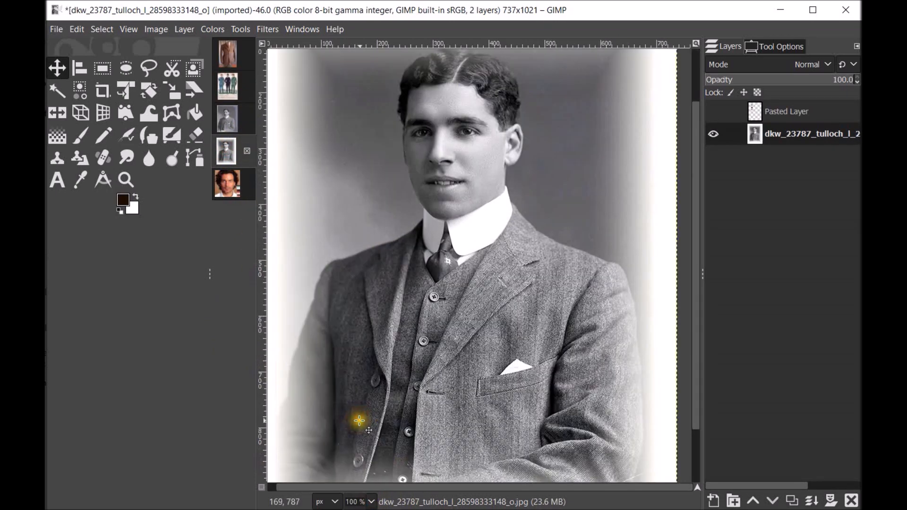
click(373, 503)
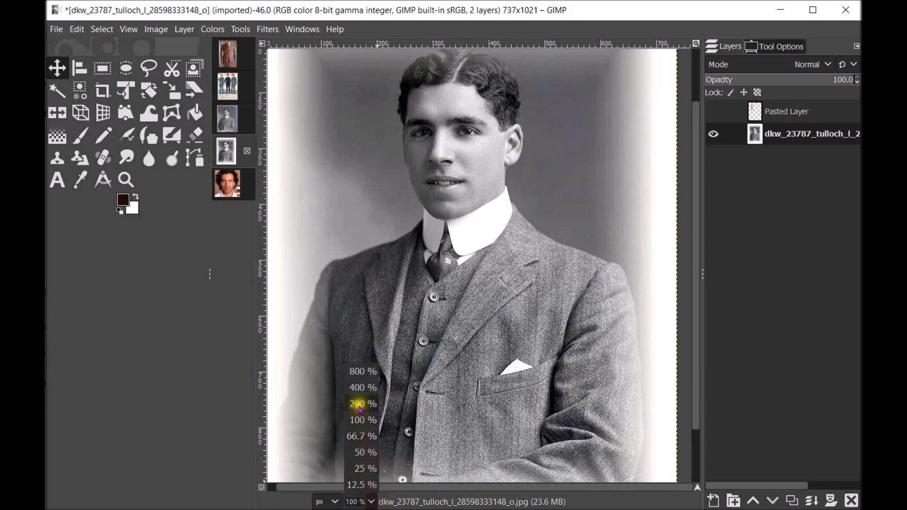
click(356, 409)
click(372, 502)
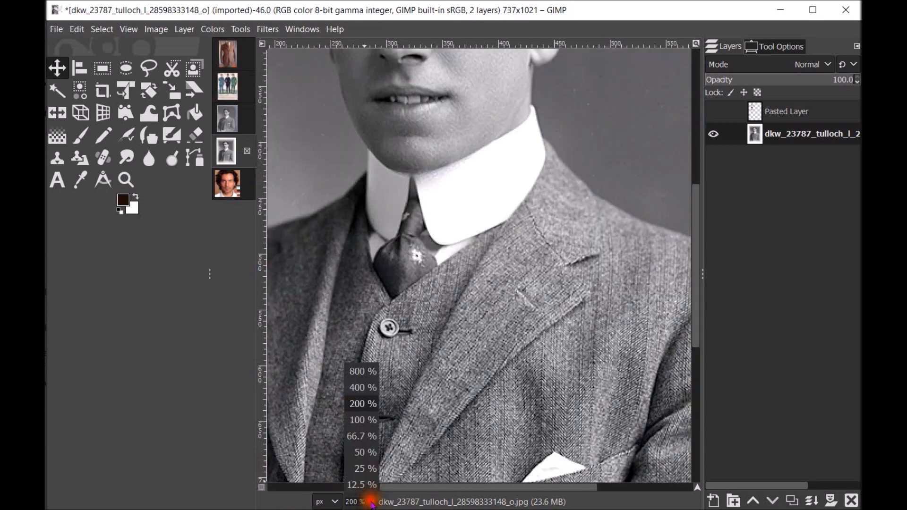
click(358, 418)
drag(696, 293, 694, 240)
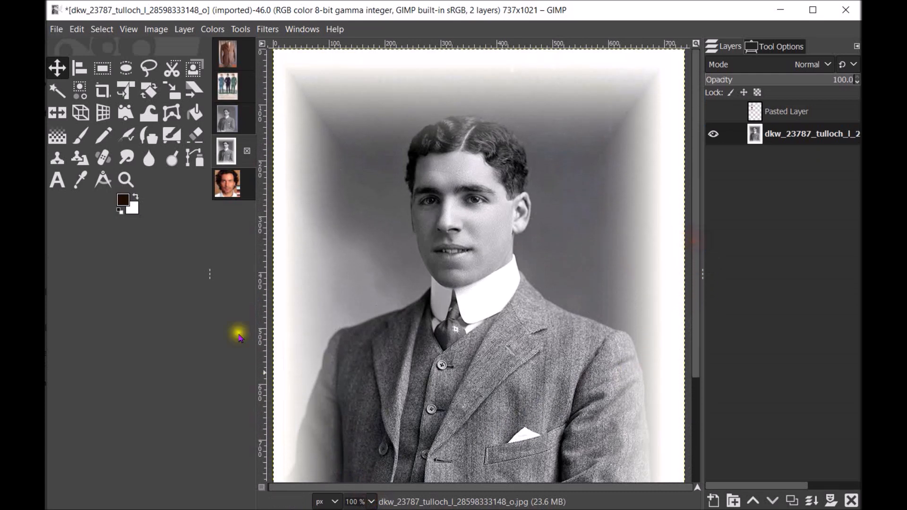
- View the color reference photo with its skin-tone swatches, and show the Pasted Layer palette on the restored portrait
click(231, 192)
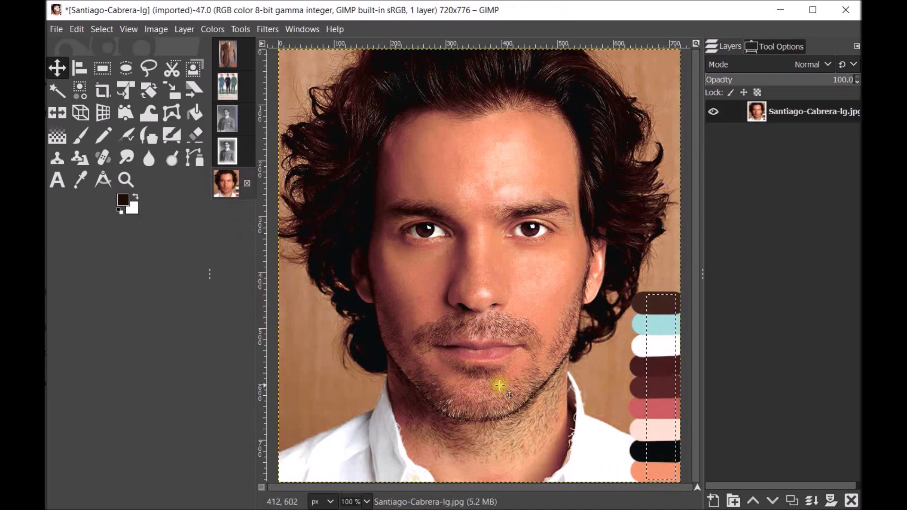
click(245, 156)
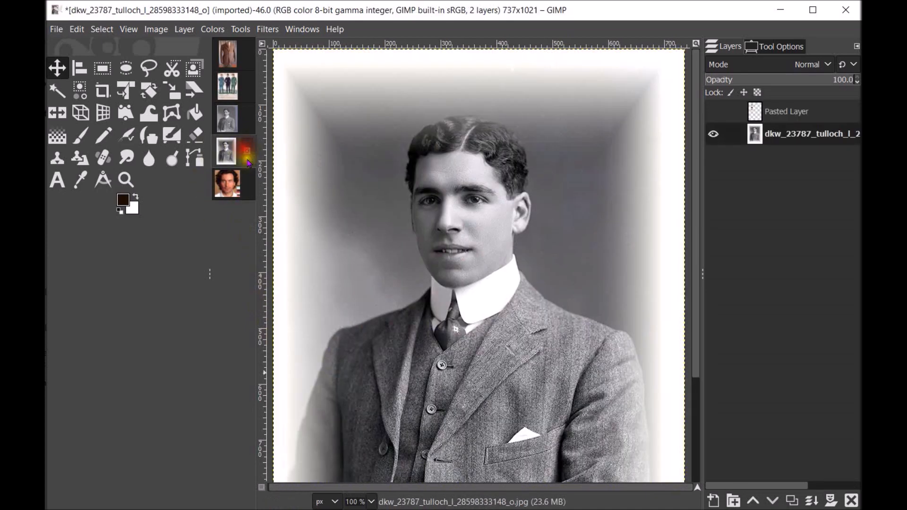
click(714, 111)
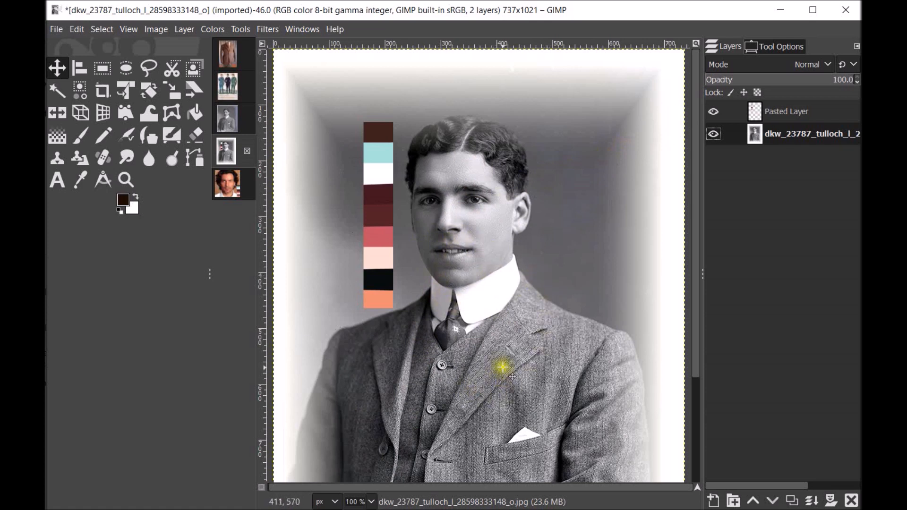
- Examine the clothes.jpg and 1910s suit.JPG references for period suit and tie colors, comparing them with the portrait
click(228, 90)
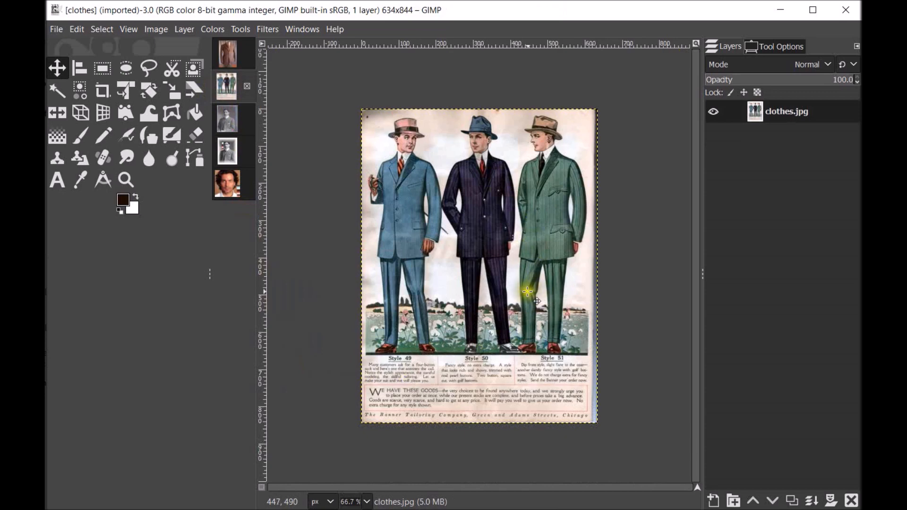
click(227, 55)
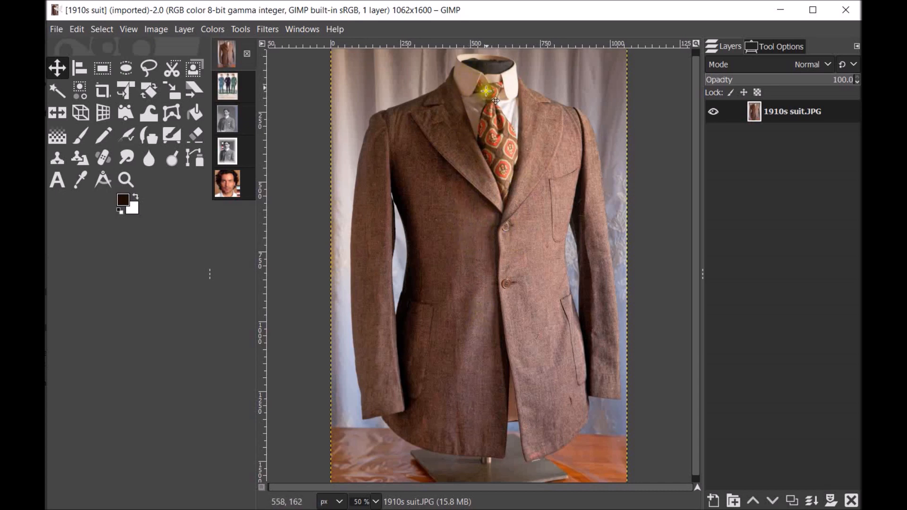
click(228, 151)
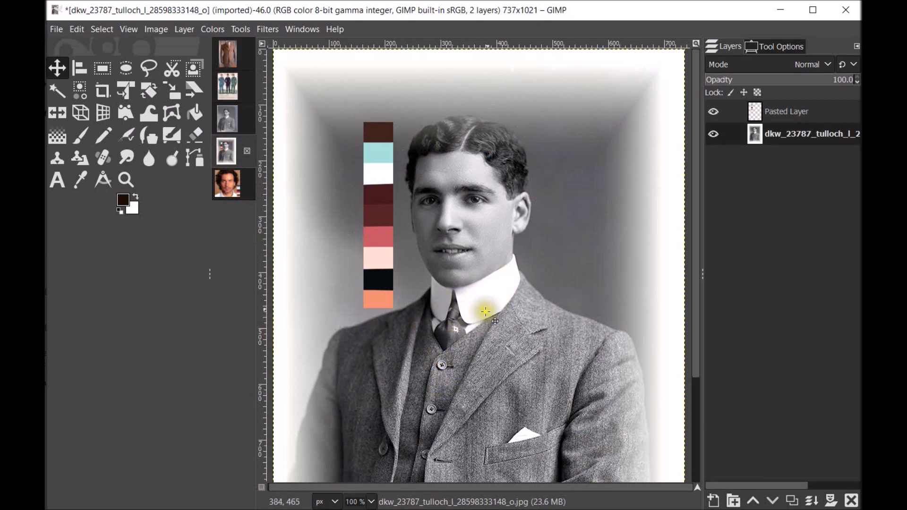
click(228, 52)
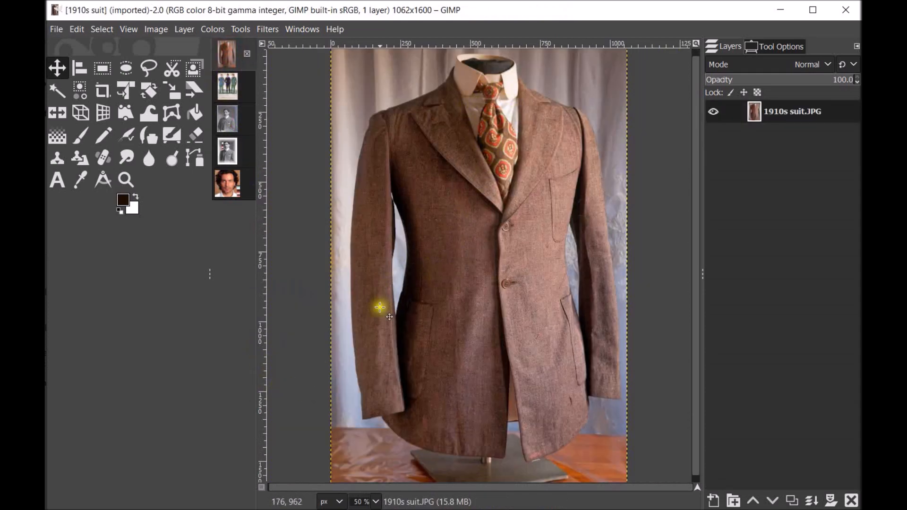
click(227, 150)
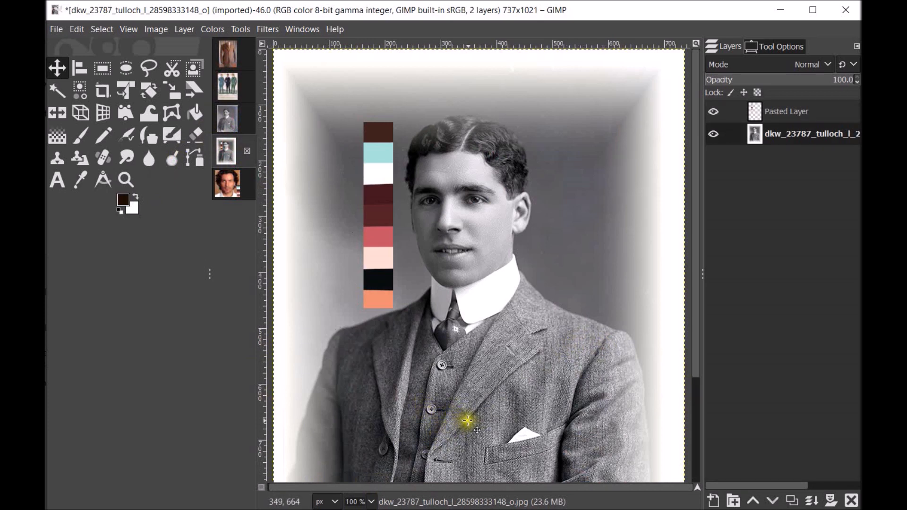
- Create a transparent 737 x 1021 px layer named base skin in LCh Color mode above the portrait layer
click(371, 502)
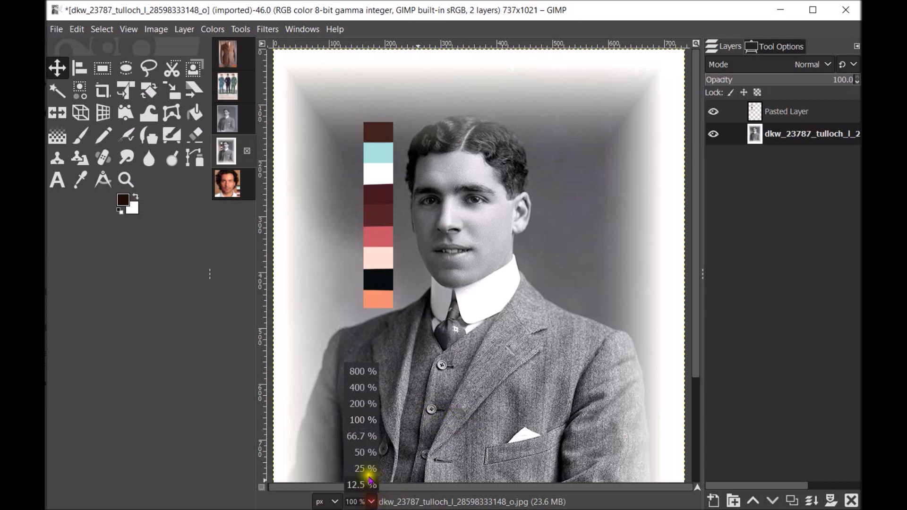
click(353, 503)
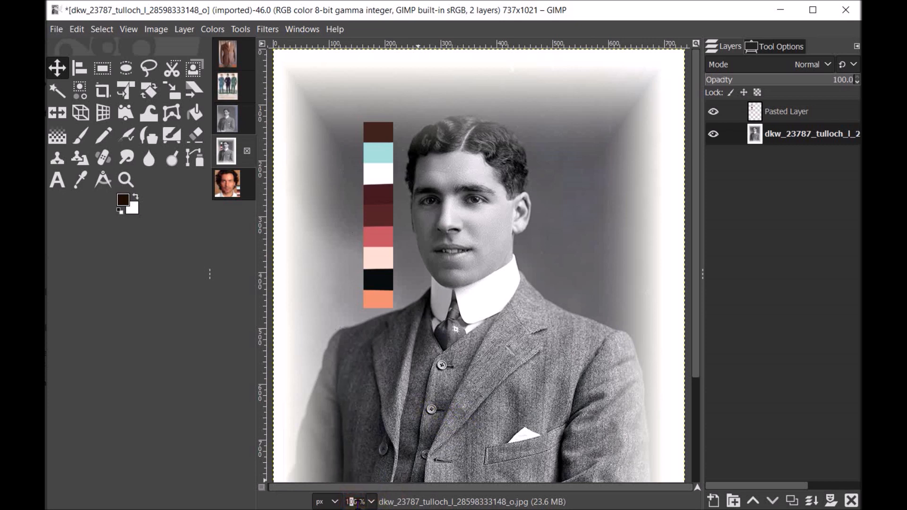
text(150)
key(Return)
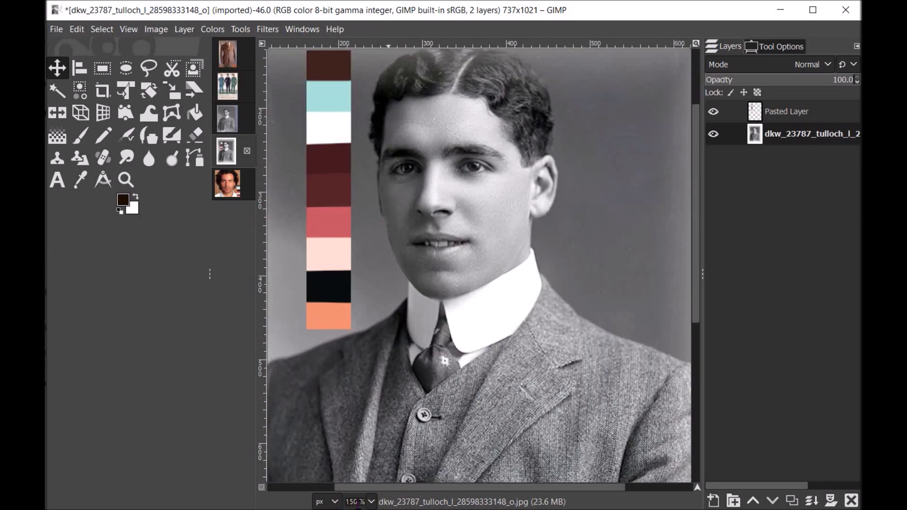
drag(695, 274, 694, 235)
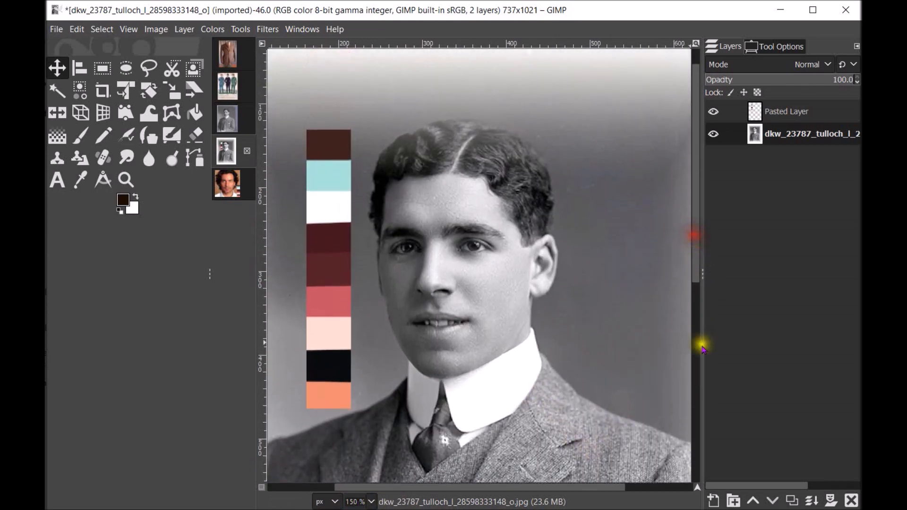
click(714, 501)
drag(769, 224, 604, 115)
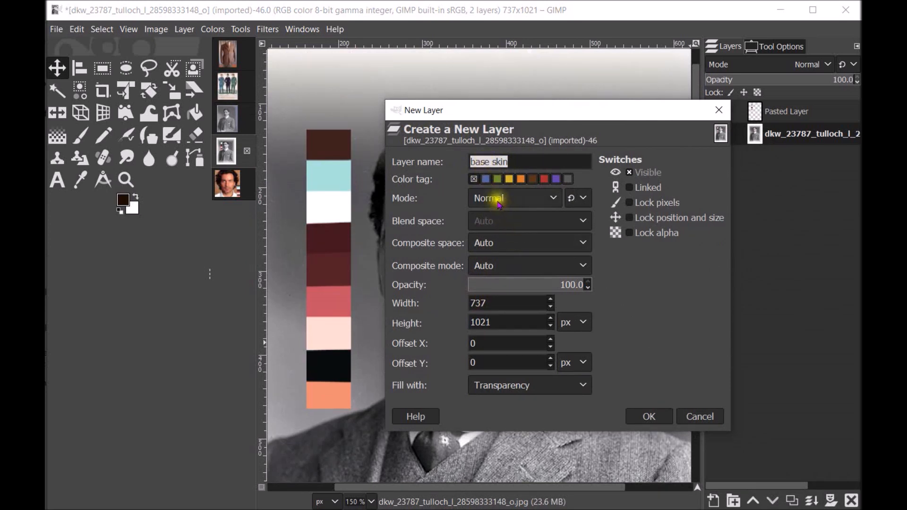
drag(560, 112, 511, 16)
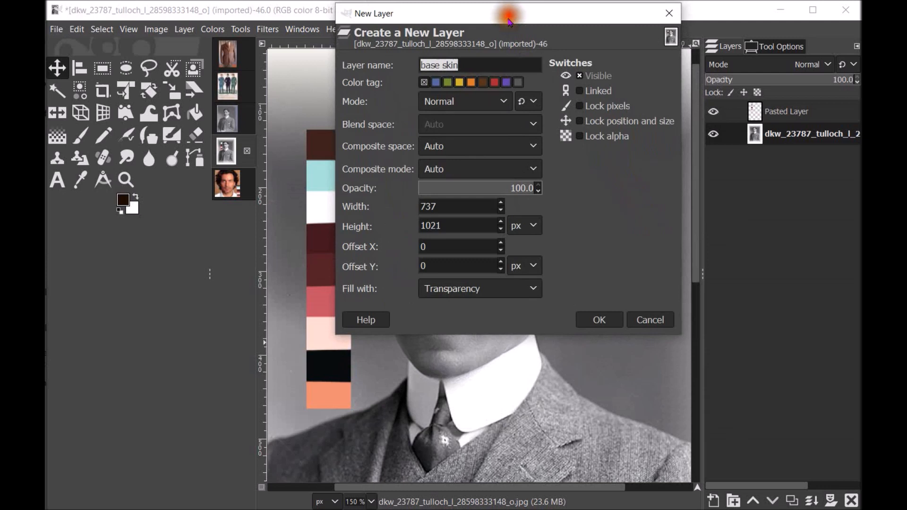
click(503, 103)
scroll(550, 184, down, 4)
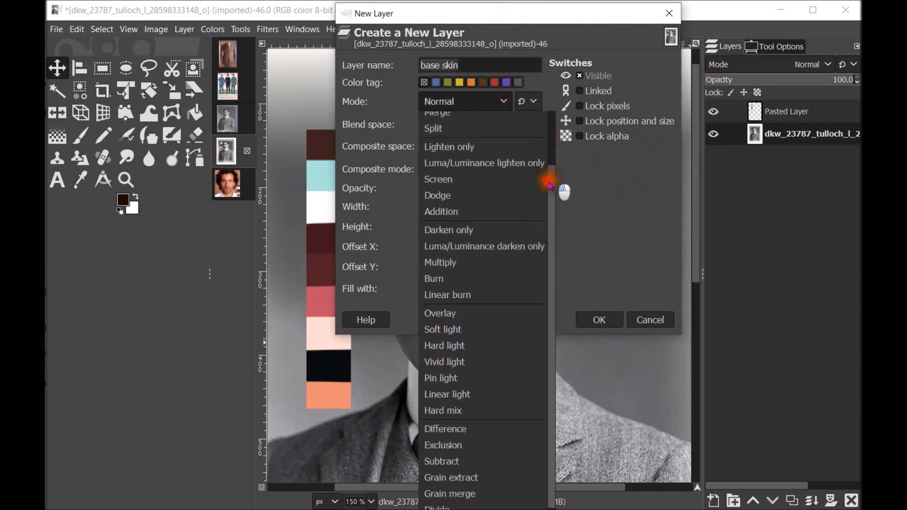
scroll(550, 184, down, 4)
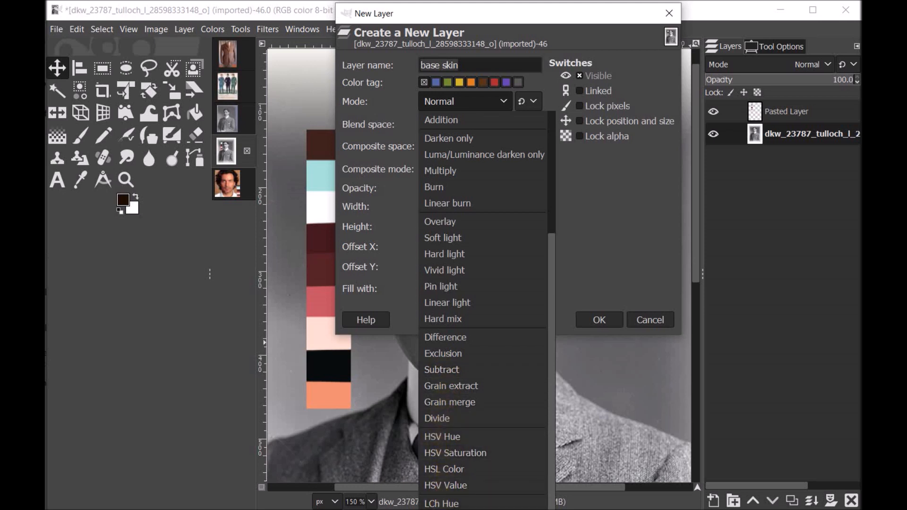
click(456, 509)
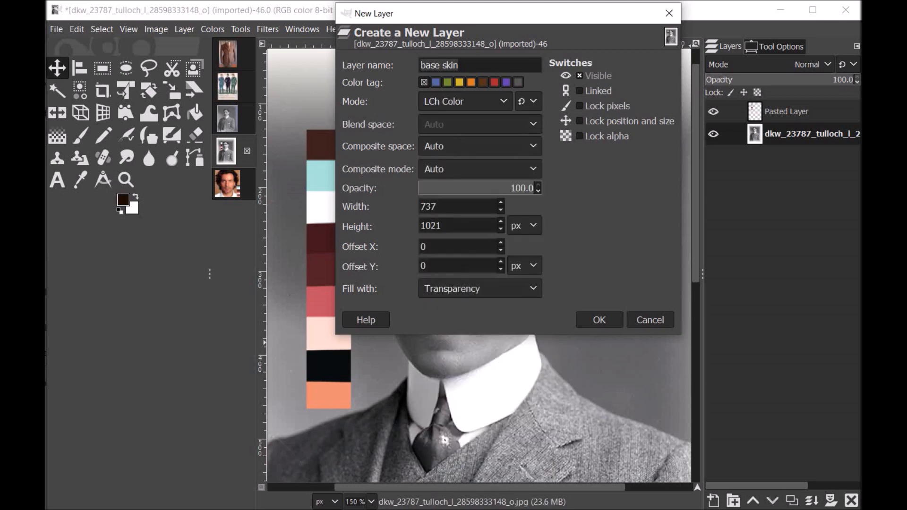
click(600, 322)
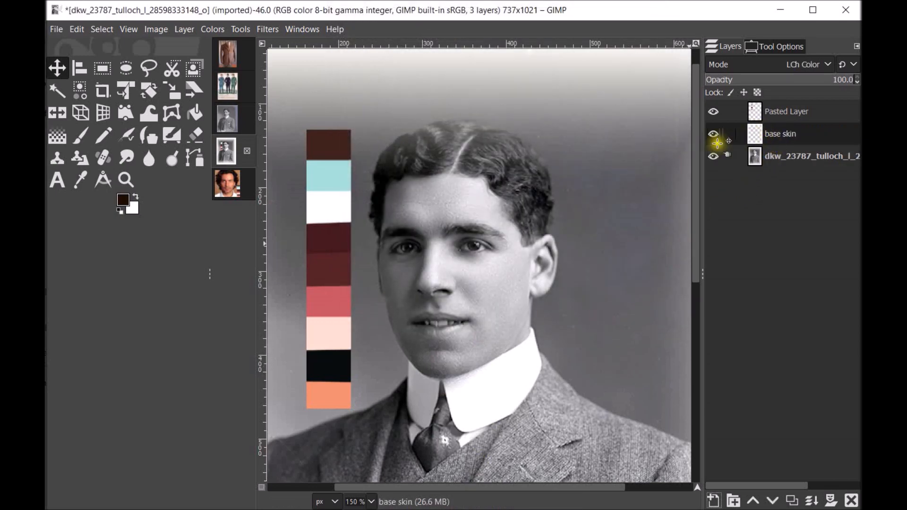
- Sample the orange palette swatch and paint the first skin areas of the face on the base skin layer with an enlarged Paintbrush
click(79, 183)
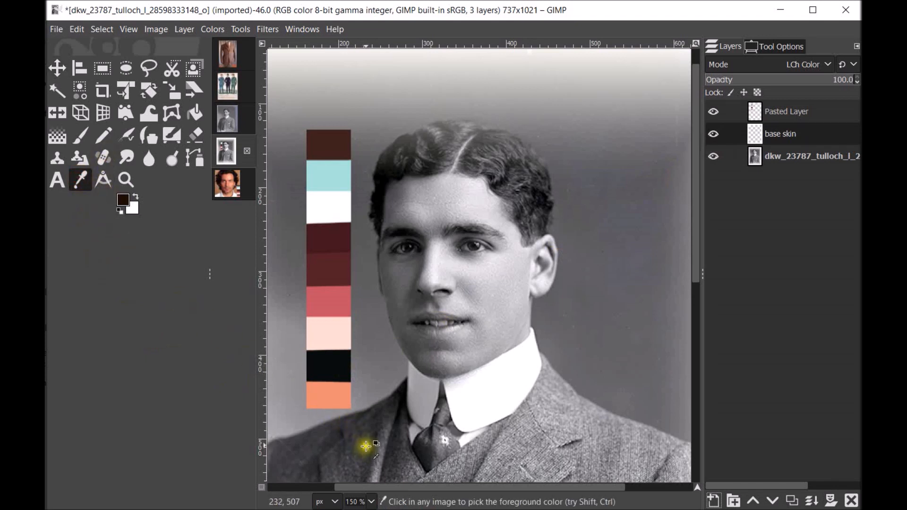
click(328, 395)
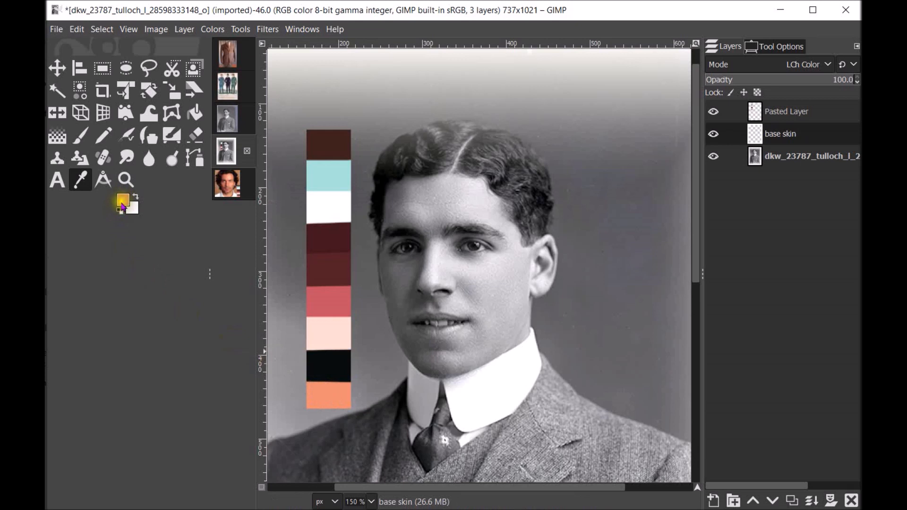
click(81, 137)
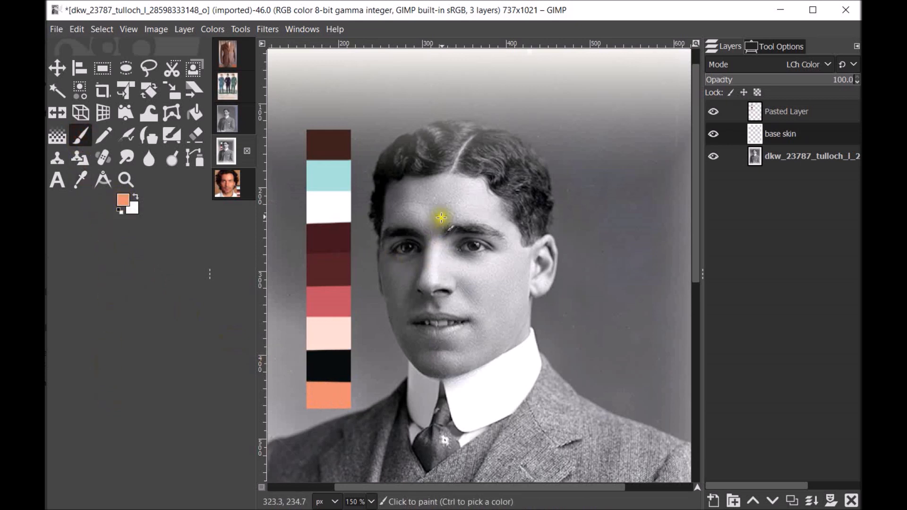
drag(450, 195, 446, 218)
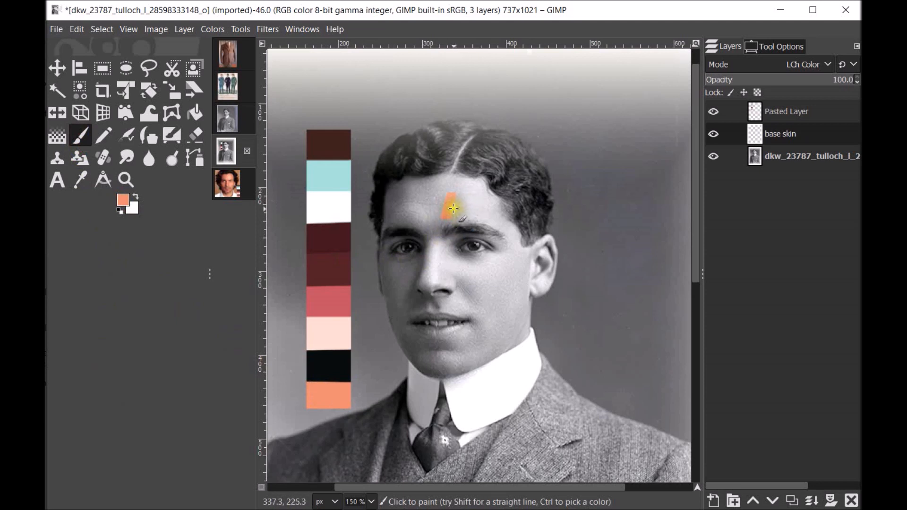
key(bracketright)
key(bracketright)
mouse_move(451, 196)
mouse_down()
mouse_move(443, 212)
mouse_move(449, 184)
mouse_move(419, 177)
mouse_move(394, 195)
mouse_move(386, 270)
mouse_move(397, 325)
mouse_move(419, 360)
mouse_up()
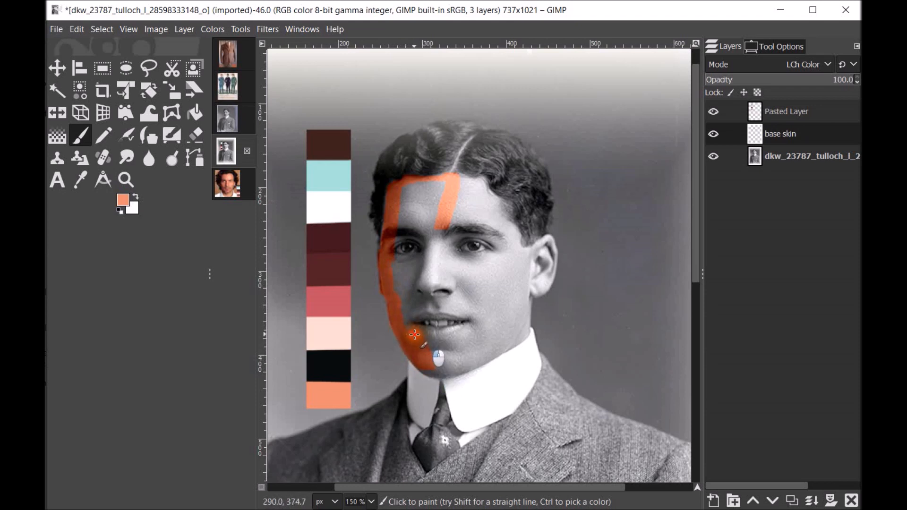
mouse_move(422, 341)
mouse_down()
mouse_move(446, 356)
mouse_move(486, 317)
mouse_move(443, 307)
mouse_move(421, 284)
mouse_move(430, 264)
mouse_move(472, 236)
mouse_move(484, 269)
mouse_move(502, 263)
mouse_move(507, 228)
mouse_move(522, 269)
mouse_move(520, 255)
mouse_move(540, 251)
mouse_move(534, 261)
mouse_up()
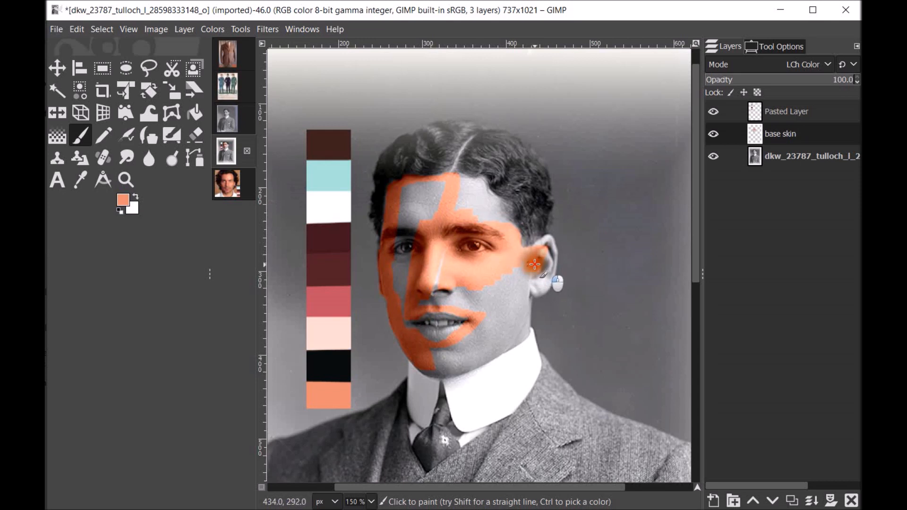
- Switch the Paintbrush to the round 2. Hardness 100 brush
click(771, 47)
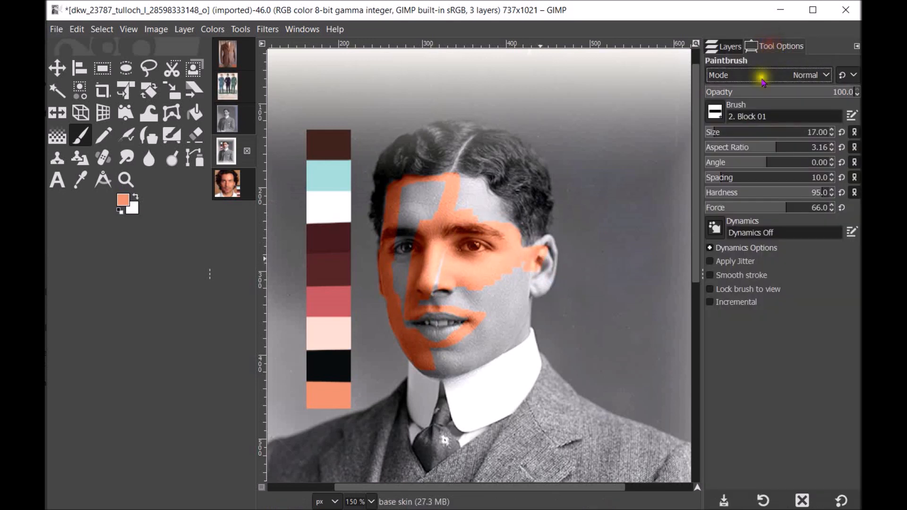
click(716, 112)
click(756, 162)
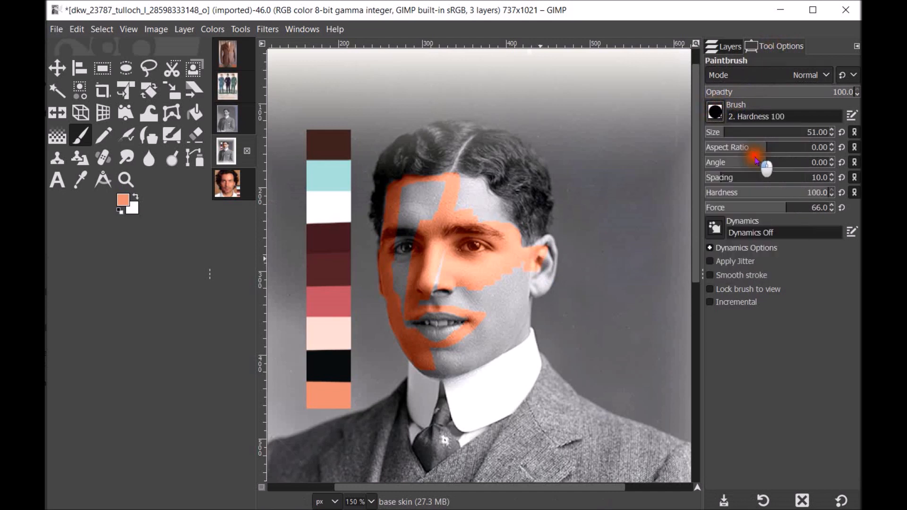
click(726, 47)
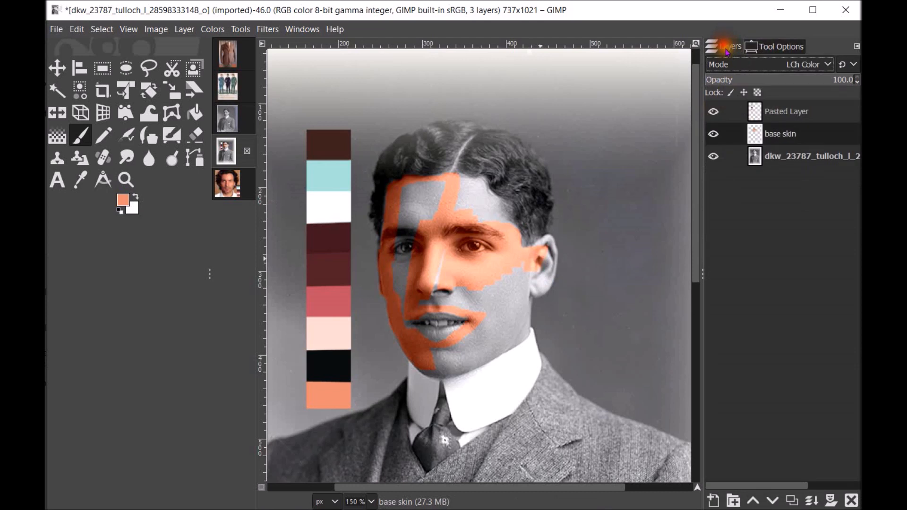
- Paint the remaining forehead, cheeks, nose, mouth, ear and jaw orange on the base skin layer, reducing the brush size to 15
click(445, 274)
mouse_move(444, 274)
mouse_down()
mouse_move(478, 309)
mouse_move(508, 275)
mouse_move(534, 278)
mouse_move(535, 286)
mouse_move(547, 253)
mouse_move(537, 253)
mouse_move(549, 241)
mouse_move(537, 251)
mouse_move(547, 244)
mouse_move(543, 276)
mouse_up()
key(bracketleft)
key(bracketleft)
key(bracketleft)
key(bracketleft)
key(bracketleft)
key(bracketleft)
key(bracketleft)
key(bracketleft)
key(bracketleft)
key(bracketleft)
key(bracketleft)
key(bracketleft)
key(bracketleft)
click(483, 291)
key(bracketleft)
key(bracketleft)
key(bracketleft)
key(bracketleft)
key(bracketleft)
mouse_move(473, 221)
mouse_down()
mouse_move(510, 229)
mouse_move(481, 184)
mouse_move(457, 180)
mouse_move(469, 186)
mouse_move(432, 206)
mouse_move(440, 220)
mouse_move(492, 215)
mouse_move(486, 198)
mouse_move(411, 197)
mouse_move(406, 208)
mouse_move(406, 191)
mouse_move(395, 214)
mouse_move(395, 197)
mouse_move(391, 265)
mouse_move(403, 286)
mouse_move(412, 253)
mouse_move(406, 315)
mouse_move(429, 299)
mouse_move(443, 308)
mouse_move(429, 333)
mouse_up()
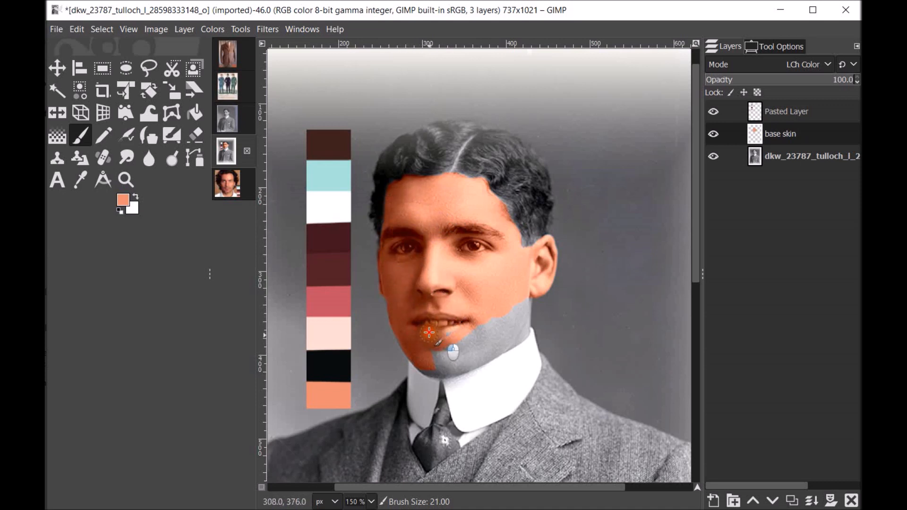
mouse_move(434, 367)
mouse_down()
mouse_move(469, 360)
mouse_move(432, 372)
mouse_move(466, 365)
mouse_move(520, 331)
mouse_move(523, 294)
mouse_move(506, 328)
mouse_move(490, 336)
mouse_move(463, 336)
mouse_move(453, 319)
mouse_move(475, 268)
mouse_move(513, 270)
mouse_move(517, 289)
mouse_move(457, 249)
mouse_move(480, 213)
mouse_move(494, 228)
mouse_move(425, 212)
mouse_move(390, 228)
mouse_move(390, 250)
mouse_up()
key([)
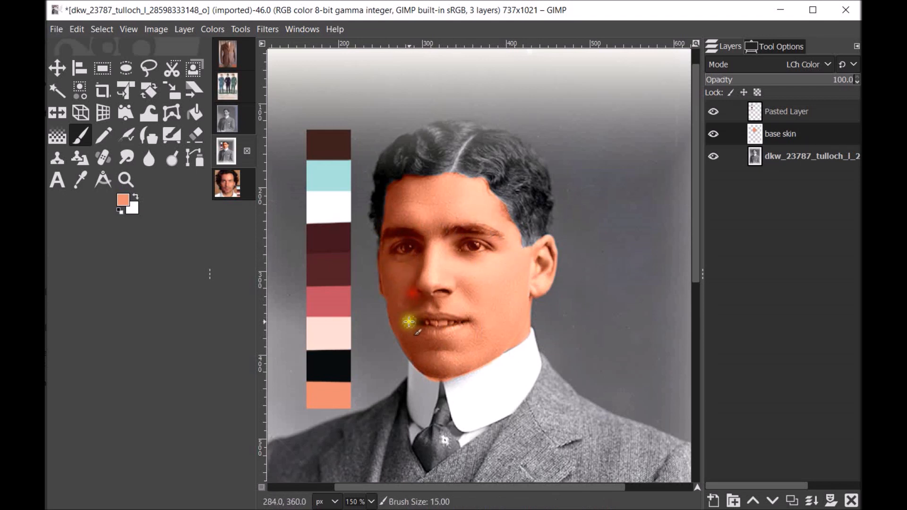
- Touch up the lower cheek and paint both hands along the photo's lower edge orange on the base skin layer
mouse_move(401, 335)
mouse_down()
mouse_move(422, 363)
mouse_move(416, 341)
mouse_up()
drag(694, 203, 704, 427)
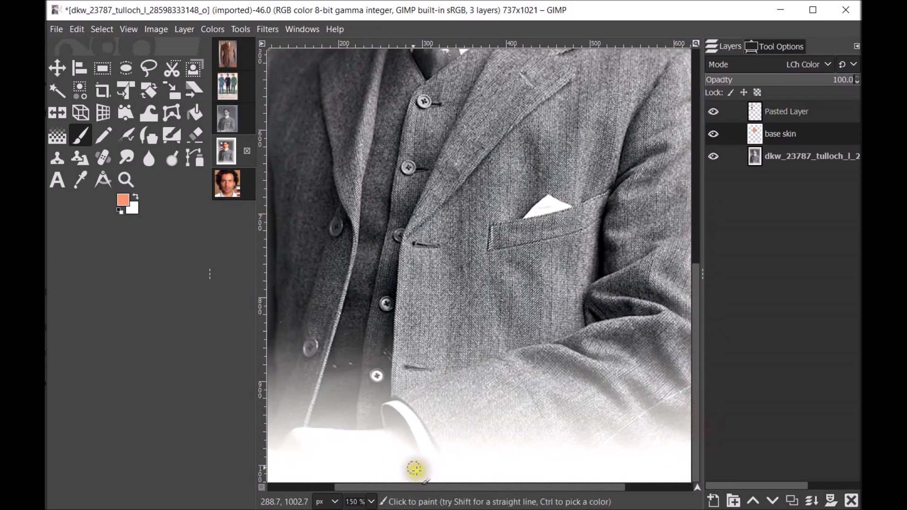
mouse_move(295, 437)
mouse_down()
mouse_move(283, 444)
mouse_move(310, 433)
mouse_move(299, 431)
mouse_move(366, 440)
mouse_move(385, 435)
mouse_move(320, 432)
mouse_move(366, 437)
mouse_move(395, 427)
mouse_move(412, 453)
mouse_move(390, 439)
mouse_move(388, 460)
mouse_move(338, 439)
mouse_move(298, 465)
mouse_up()
scroll(333, 468, left, 5)
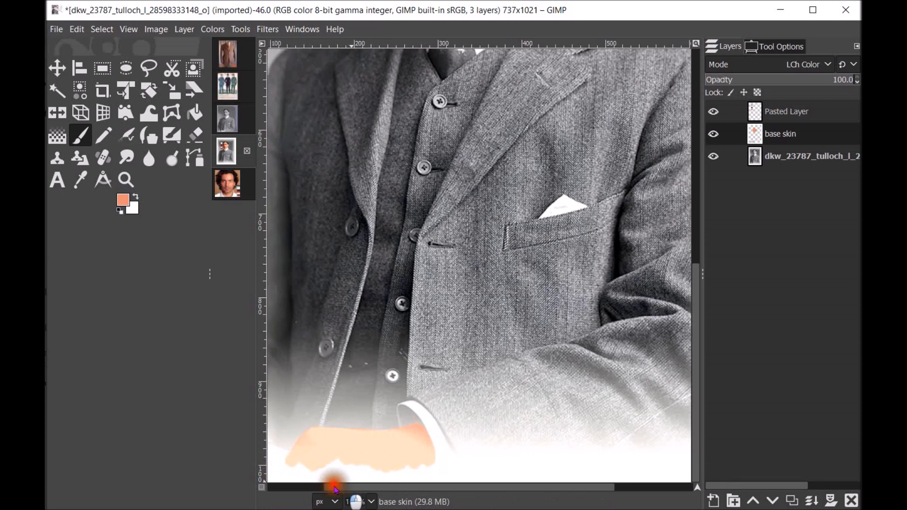
mouse_move(350, 455)
mouse_down()
mouse_move(326, 448)
mouse_move(341, 453)
mouse_move(326, 446)
mouse_move(297, 462)
mouse_move(328, 447)
mouse_move(315, 457)
mouse_move(356, 460)
mouse_move(299, 464)
mouse_move(448, 465)
mouse_move(403, 462)
mouse_move(478, 475)
mouse_move(510, 466)
mouse_move(418, 470)
mouse_move(332, 446)
mouse_move(287, 469)
mouse_up()
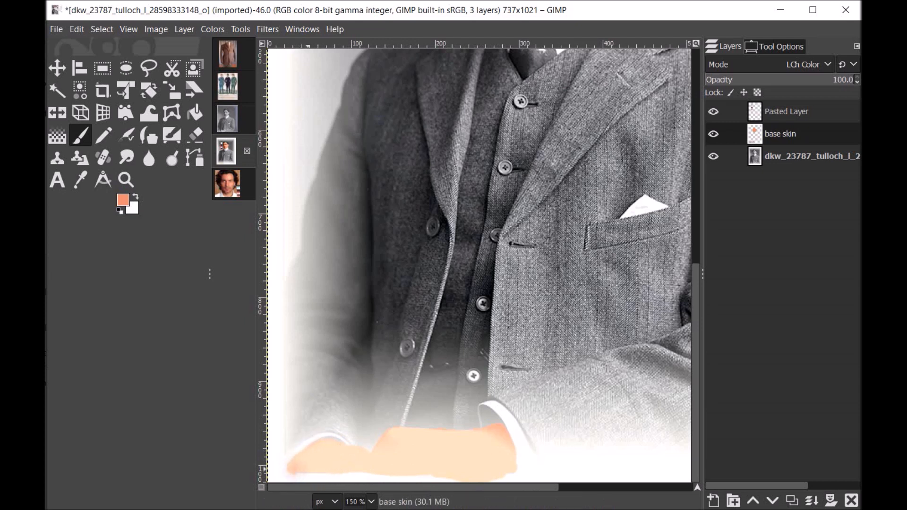
- Erase the excess orange beneath both hands on the base skin layer in straight lines, leaving a clean lower edge
click(196, 136)
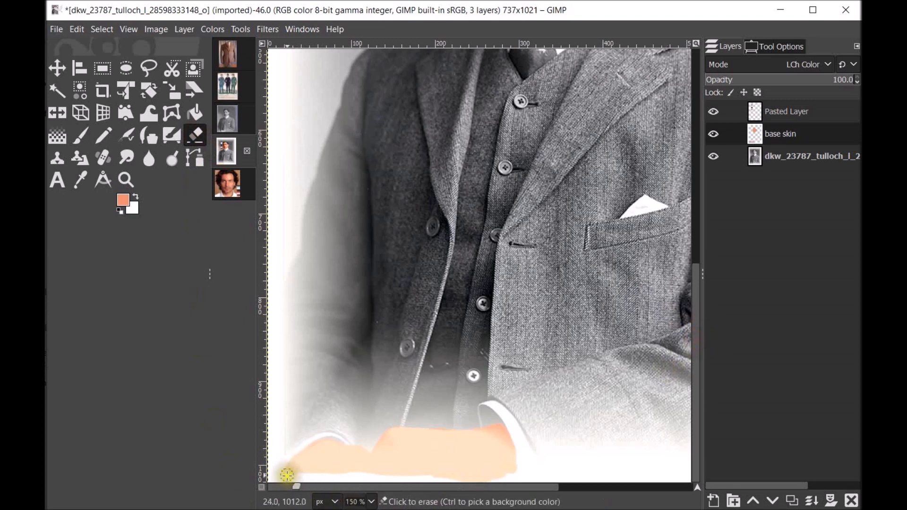
mouse_move(288, 479)
mouse_down()
mouse_move(327, 475)
mouse_move(290, 480)
mouse_up()
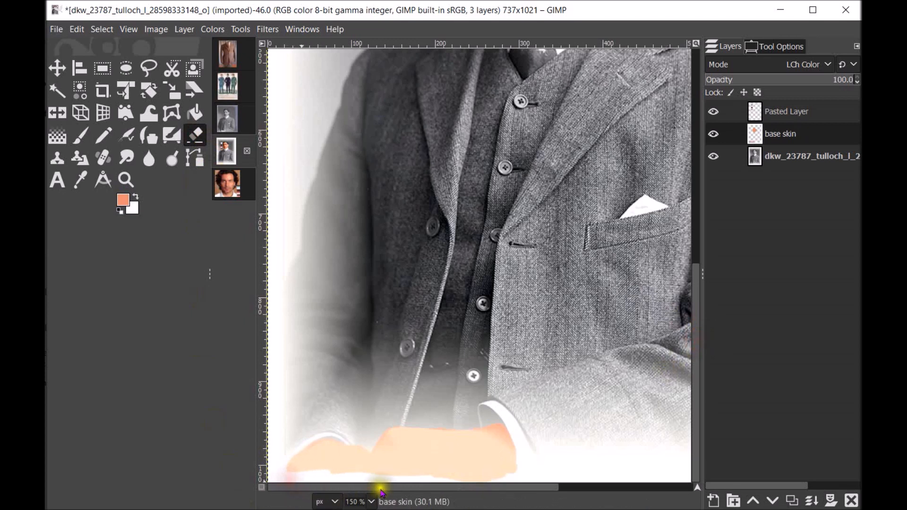
shift+click(527, 476)
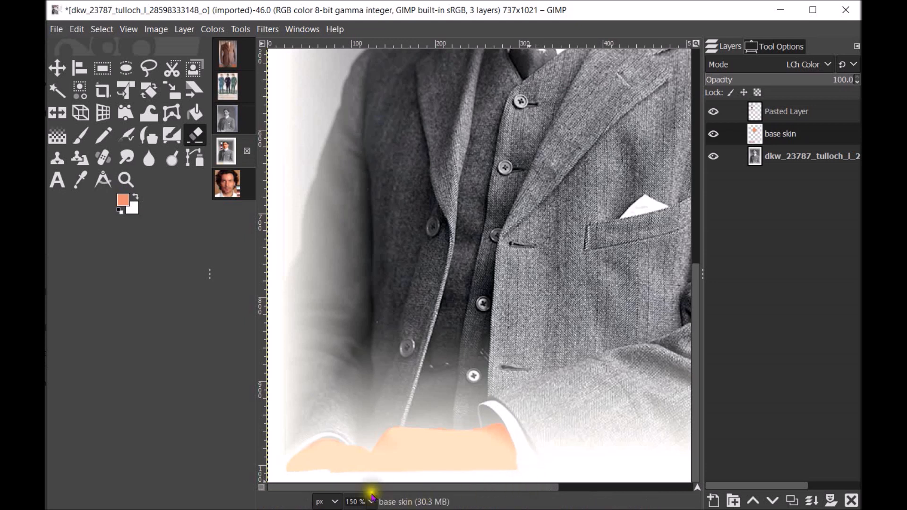
mouse_move(322, 476)
mouse_down()
mouse_move(350, 477)
mouse_move(292, 477)
mouse_up()
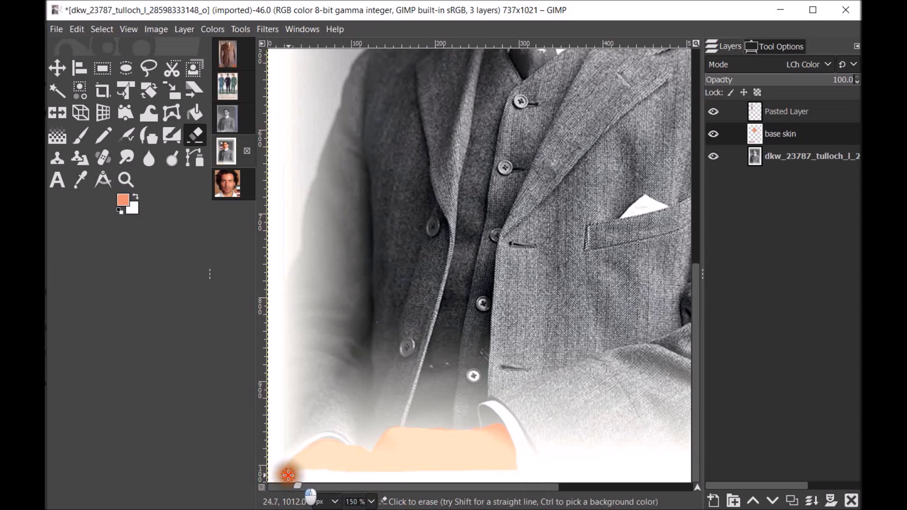
shift+click(518, 469)
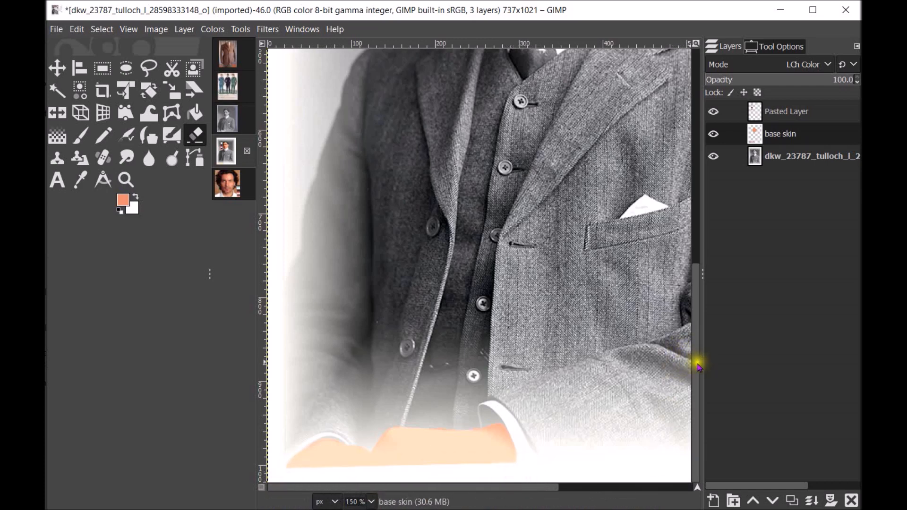
- Erase the orange from both eyes on the base skin layer at 200 % zoom, using a size 6 Eraser brush
scroll(698, 358, up, 2)
drag(698, 358, 688, 183)
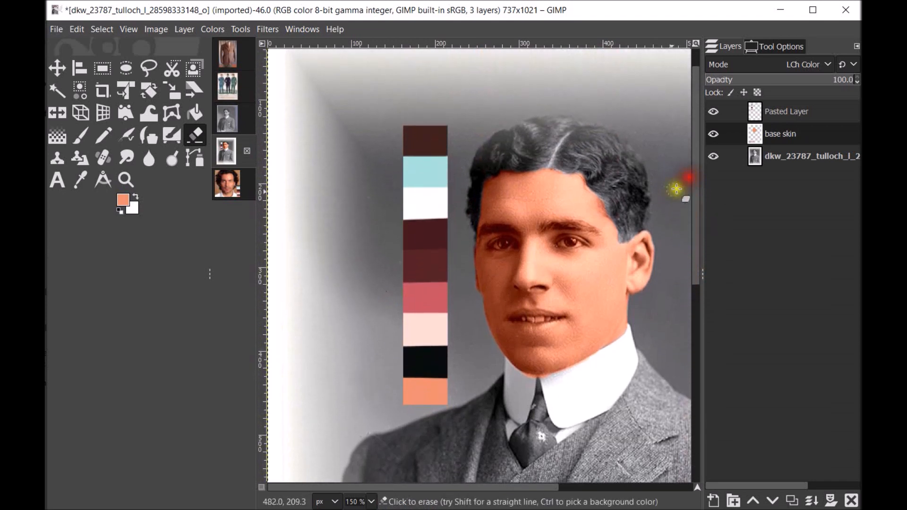
click(372, 502)
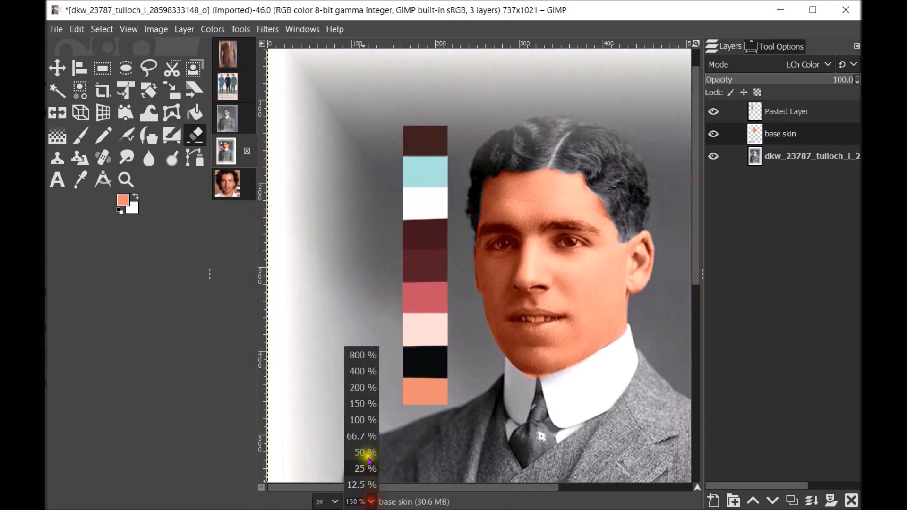
click(359, 388)
drag(409, 488, 467, 488)
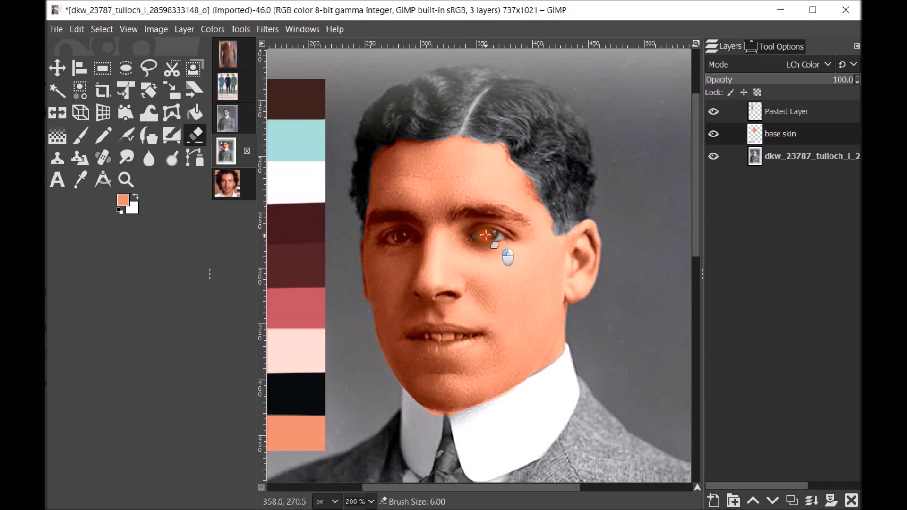
drag(501, 236, 482, 238)
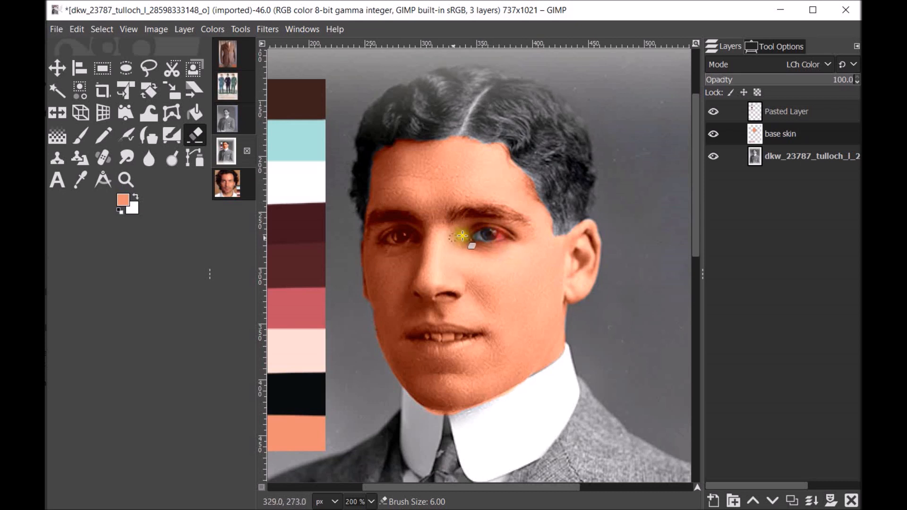
click(400, 236)
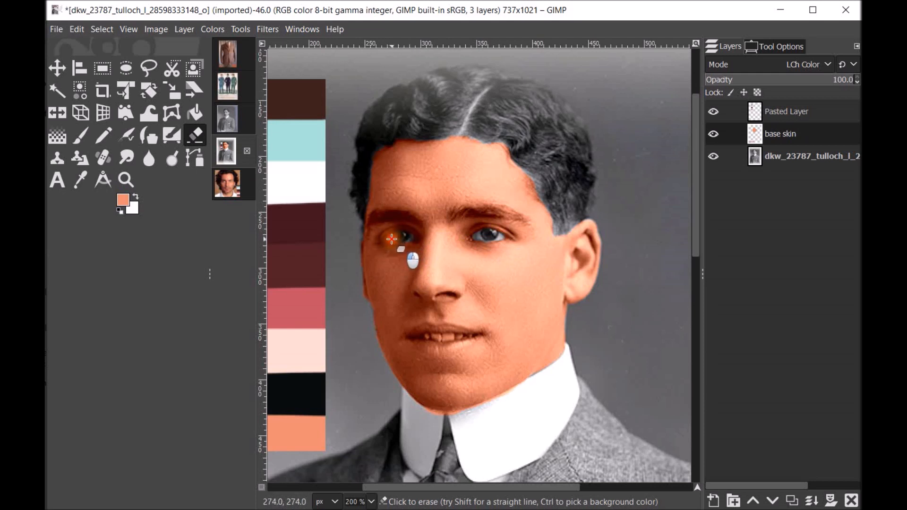
drag(388, 239, 411, 241)
- Erase the orange from the teeth with a size 1 Eraser, and from the shirt collar's edge with a larger one
key([)
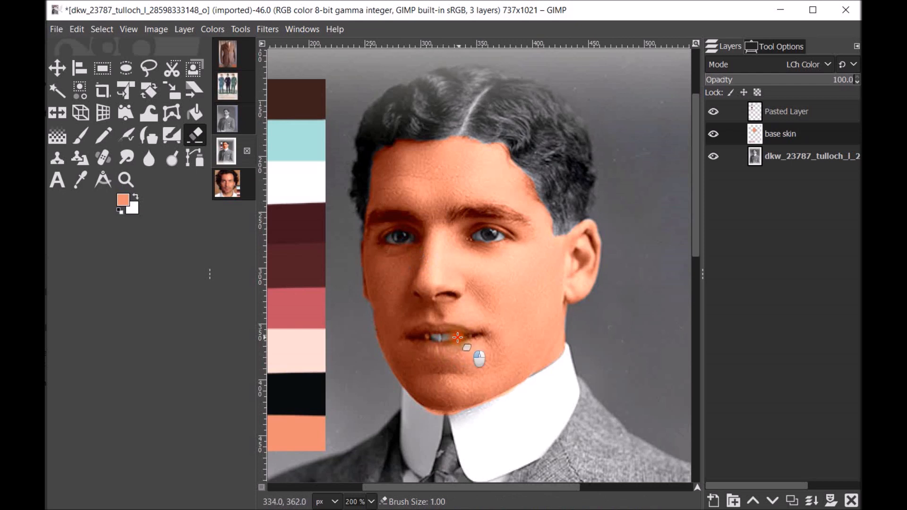
drag(458, 338, 439, 334)
key(bracketright)
key(bracketright)
key(bracketright)
mouse_move(428, 416)
mouse_down()
mouse_move(463, 416)
mouse_move(425, 413)
mouse_up()
mouse_move(502, 411)
mouse_down()
mouse_move(519, 396)
mouse_move(496, 402)
mouse_move(521, 389)
mouse_move(469, 412)
mouse_move(518, 416)
mouse_up()
- Erase the orange spilling into the hair along the forehead hairline with a size 1 Eraser brush
key([)
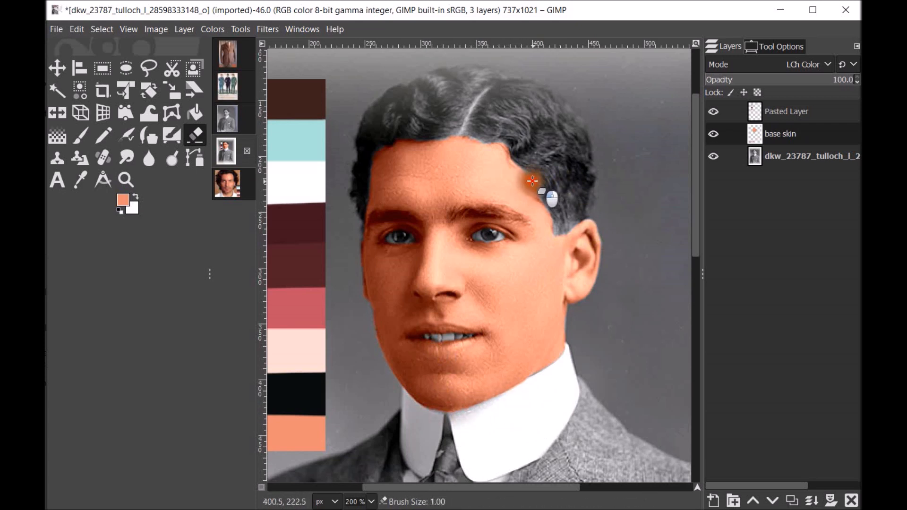
mouse_move(529, 182)
mouse_down()
mouse_move(539, 191)
mouse_move(500, 139)
mouse_up()
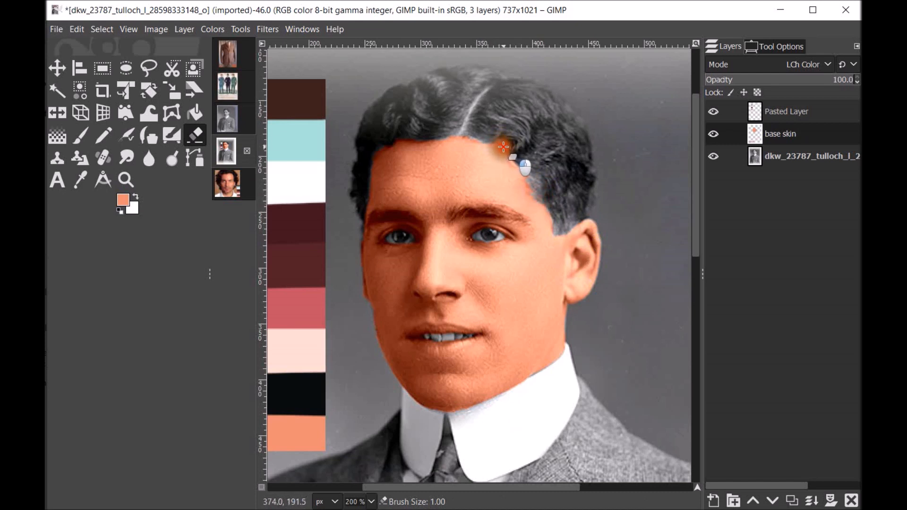
mouse_move(508, 162)
mouse_down()
mouse_move(502, 146)
mouse_move(461, 132)
mouse_up()
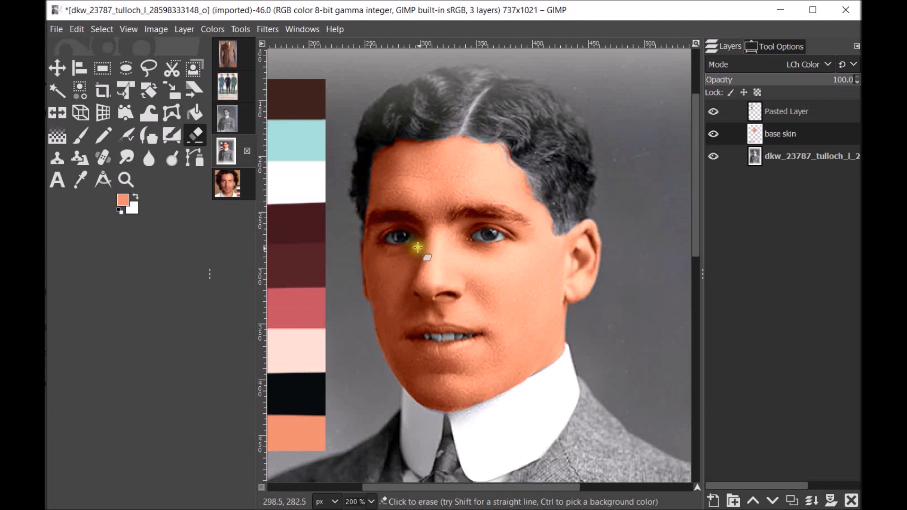
- Erase leftover orange around the corners of both eyes and from the hairs of both eyebrows with a fine Eraser
drag(412, 240, 415, 240)
drag(496, 231, 510, 238)
click(402, 232)
key(bracketleft)
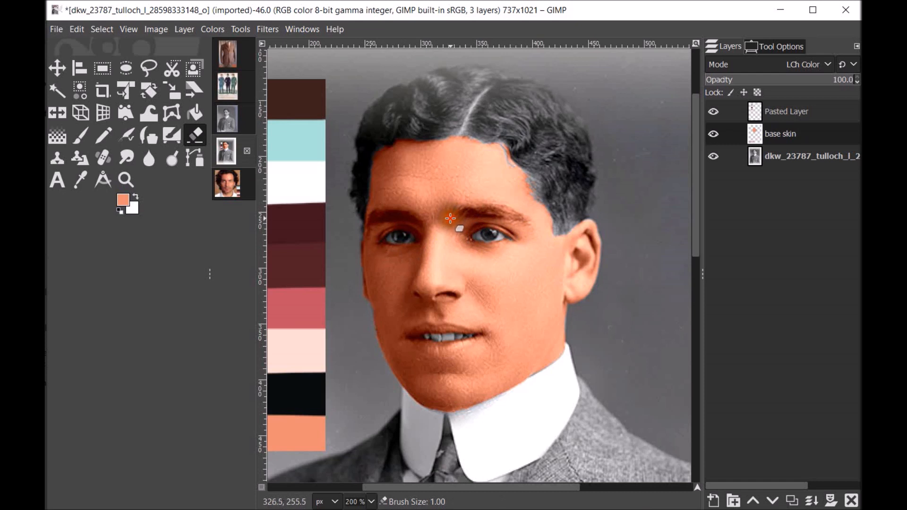
mouse_move(462, 209)
mouse_down()
mouse_move(511, 208)
mouse_move(502, 206)
mouse_move(522, 219)
mouse_move(507, 219)
mouse_move(526, 217)
mouse_up()
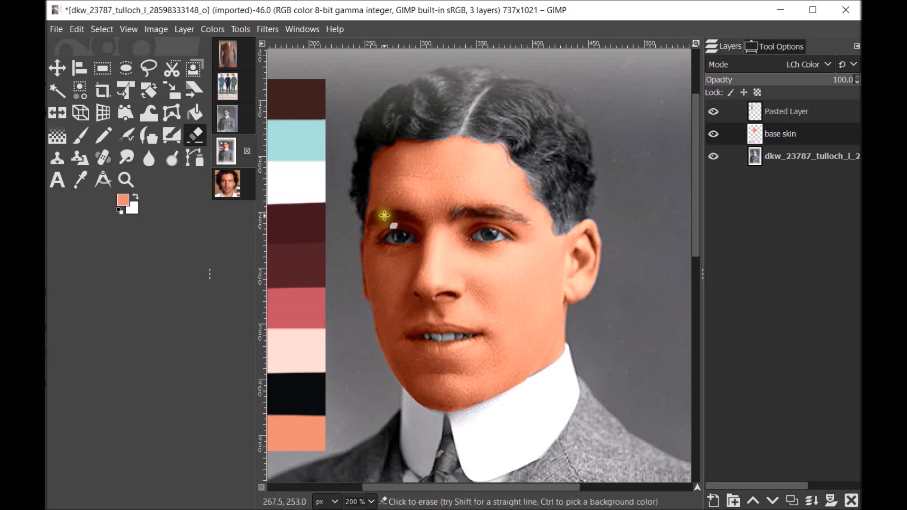
drag(374, 226, 413, 217)
drag(418, 225, 378, 218)
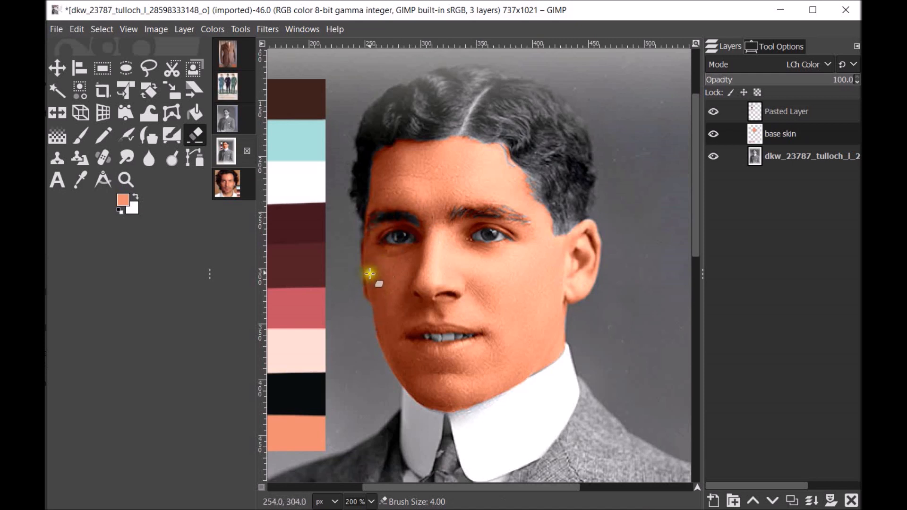
- Clean up the orange along the outer cheek edge and the remaining traces in both eyes with the Eraser
mouse_move(376, 349)
mouse_down()
mouse_move(374, 338)
mouse_move(376, 350)
mouse_up()
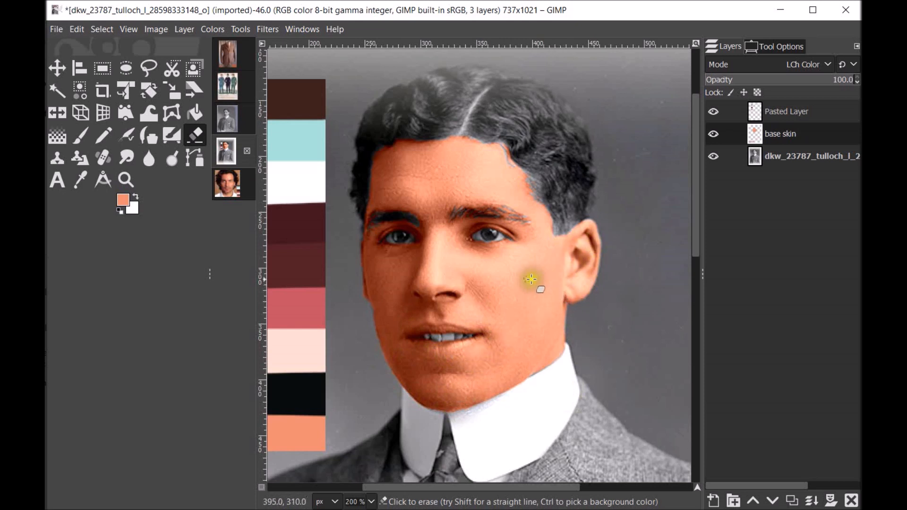
click(487, 238)
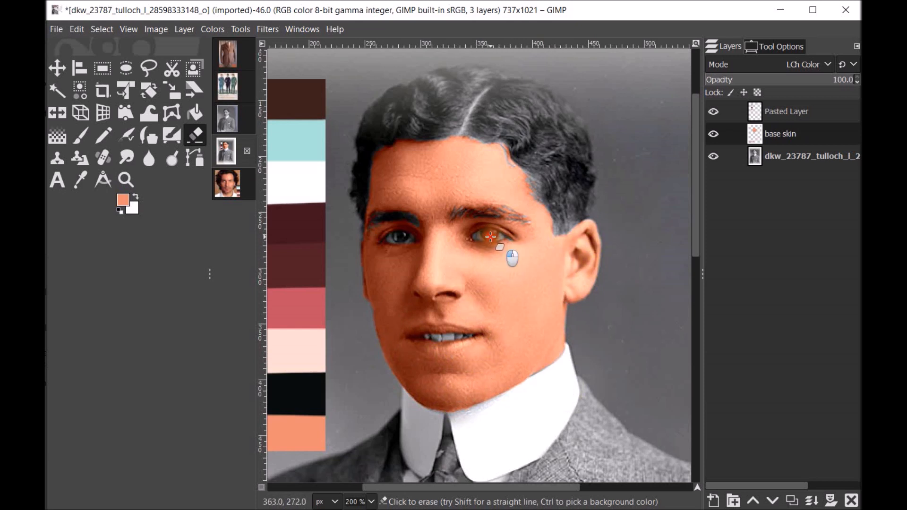
drag(486, 237, 472, 241)
drag(417, 263, 413, 238)
- Erase the orange from the upper and lower lips on the base skin layer, out to both mouth corners
mouse_move(445, 326)
mouse_down()
mouse_move(472, 336)
mouse_move(458, 334)
mouse_up()
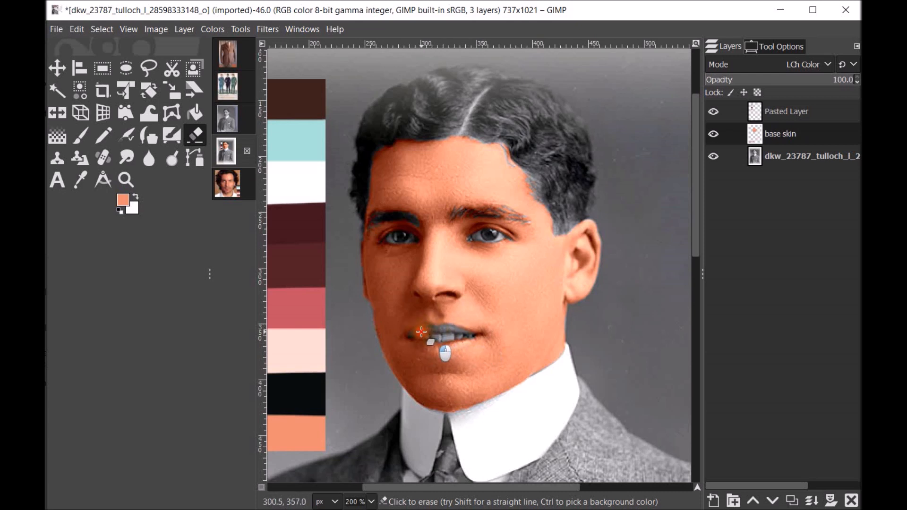
mouse_move(427, 350)
mouse_down()
mouse_move(477, 332)
mouse_move(462, 331)
mouse_up()
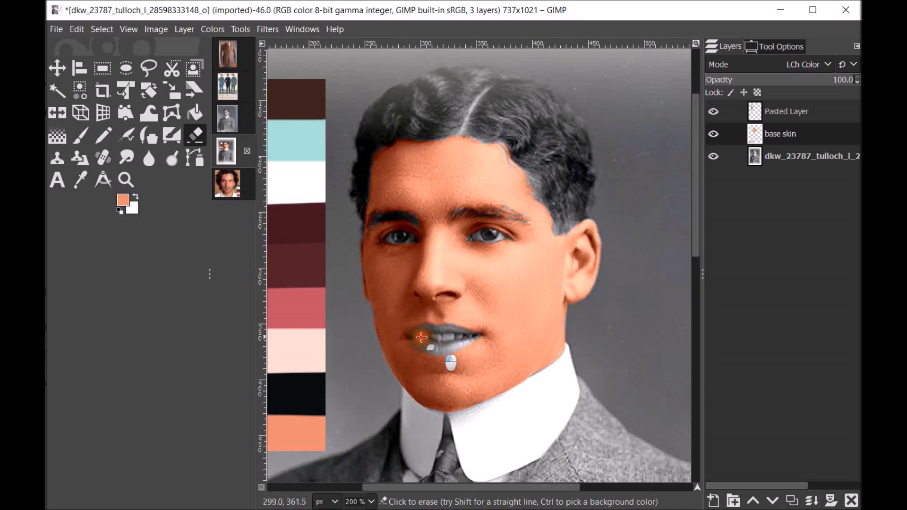
mouse_move(461, 331)
mouse_down()
mouse_move(480, 337)
mouse_move(470, 348)
mouse_move(425, 344)
mouse_move(456, 331)
mouse_move(466, 337)
mouse_up()
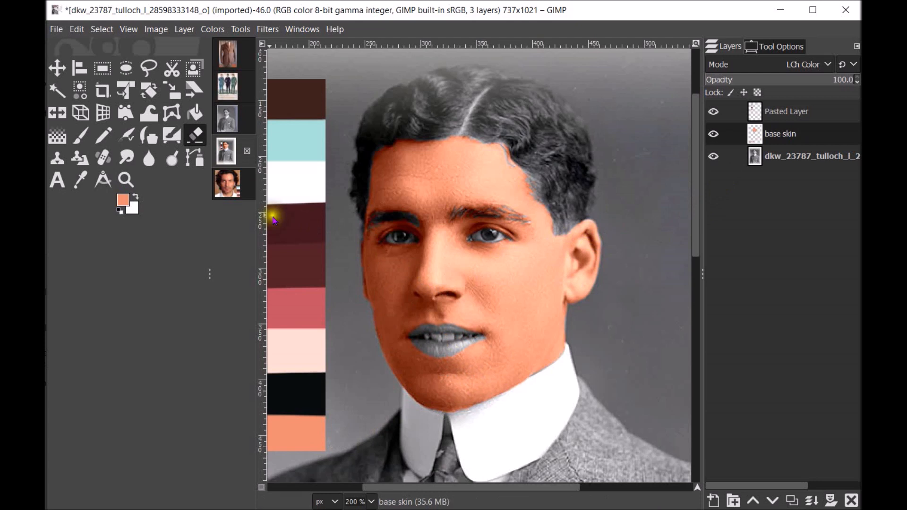
- Repaint the over-erased skin around the lower lip and mouth corner with the Paintbrush, and set the base skin layer's opacity to 66.3
click(81, 136)
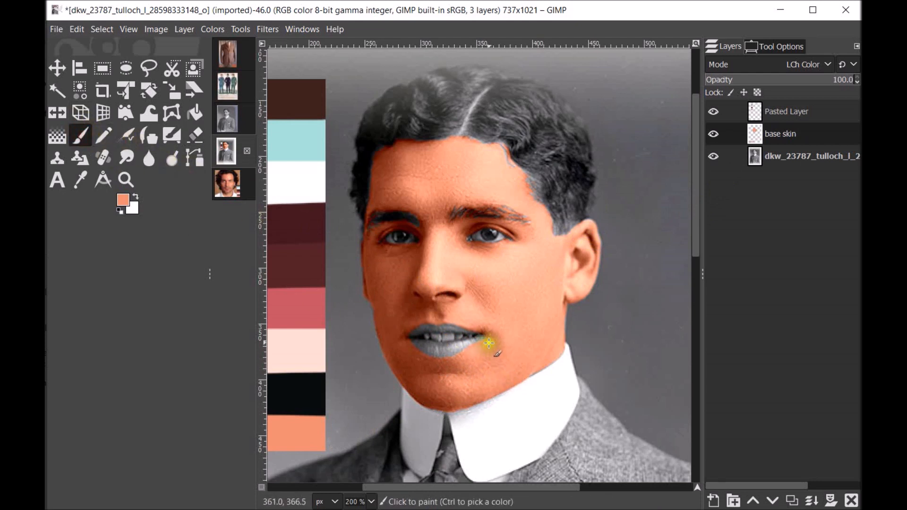
mouse_move(486, 344)
mouse_down()
mouse_move(476, 346)
mouse_move(482, 337)
mouse_move(460, 360)
mouse_up()
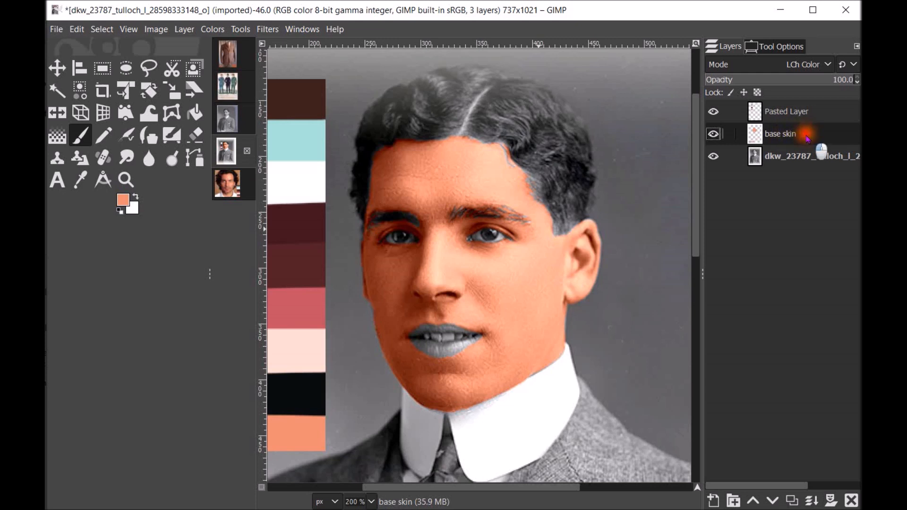
drag(826, 81, 812, 82)
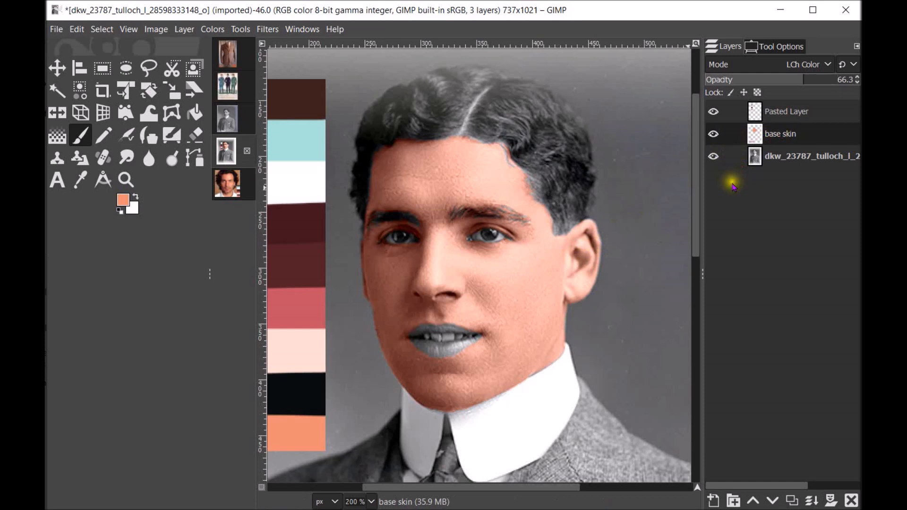
- Sample the black palette swatch and create a transparent 737 x 1021 px layer named shadows in Soft light mode above base skin
click(80, 179)
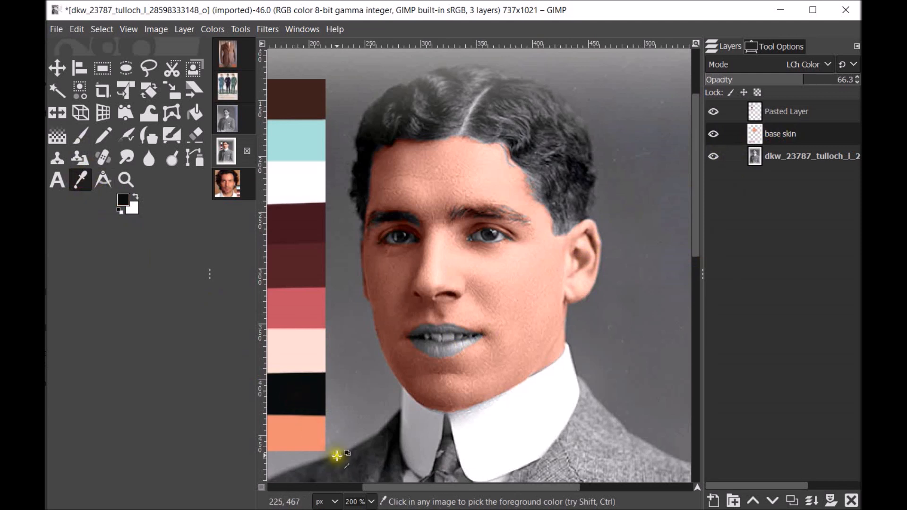
click(713, 501)
drag(743, 225, 522, 98)
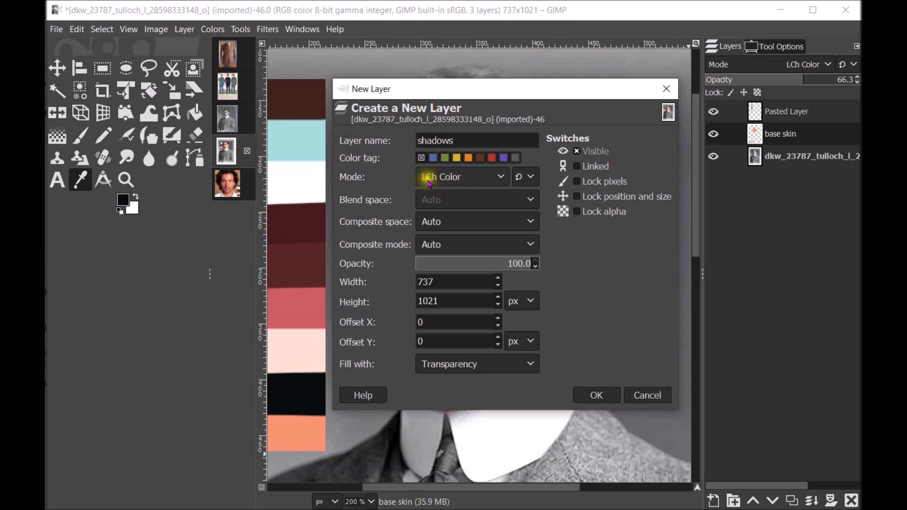
click(499, 176)
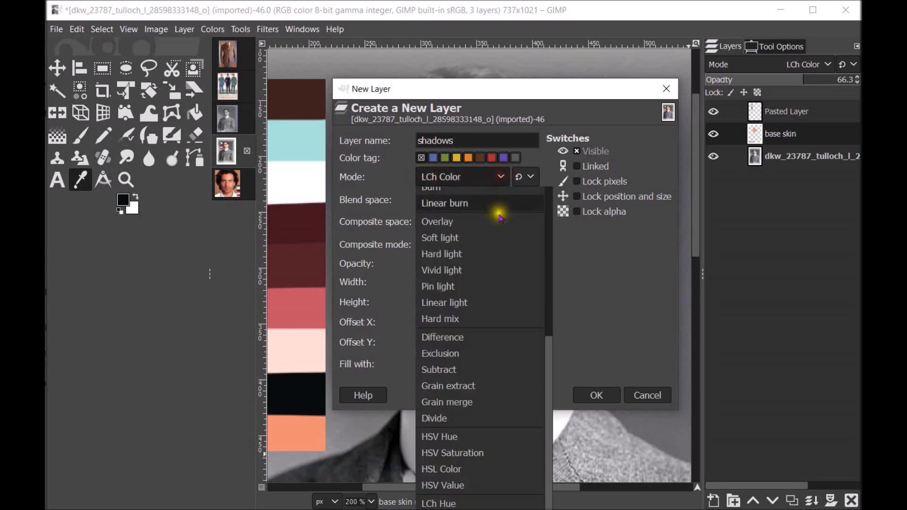
click(448, 237)
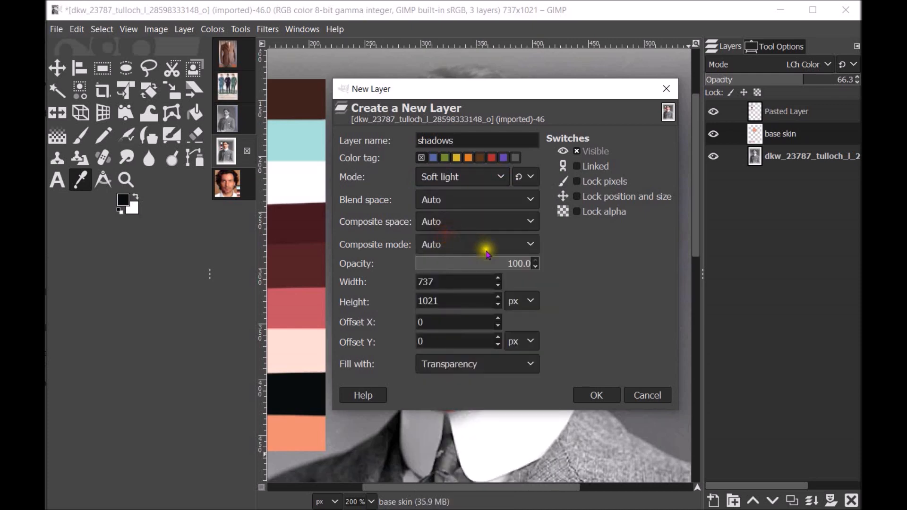
click(597, 394)
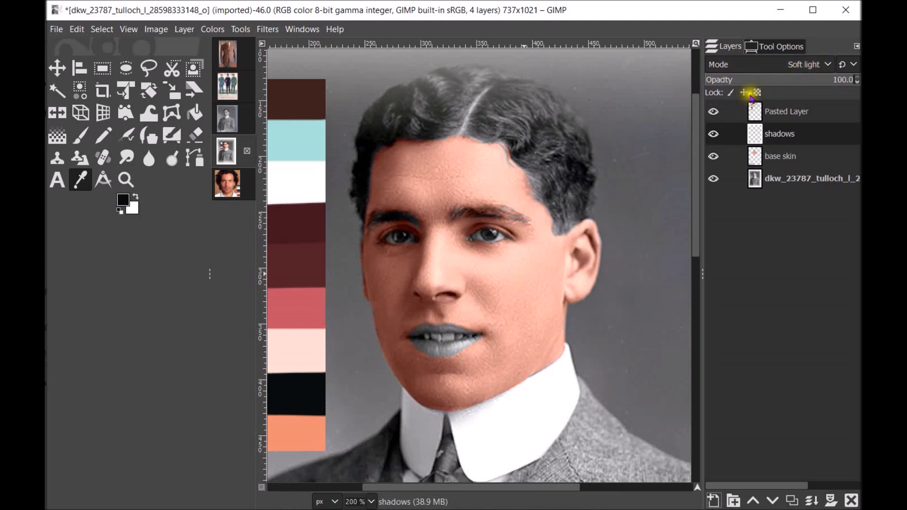
- Paint black Paintbrush strokes on the shadows layer around both eyes, down the nose side, under the nose and below the lower lip
click(81, 136)
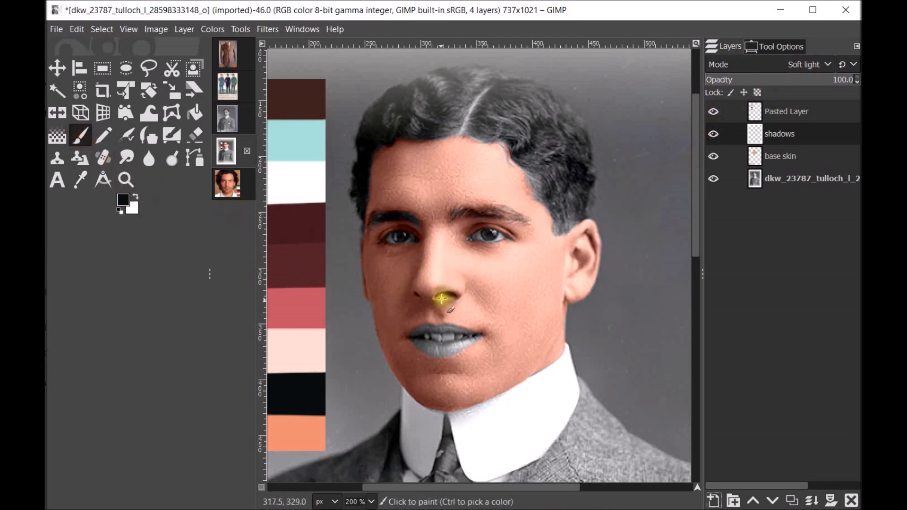
mouse_move(420, 240)
mouse_down()
mouse_move(376, 242)
mouse_move(384, 236)
mouse_up()
mouse_move(472, 234)
mouse_down()
mouse_move(487, 229)
mouse_move(517, 240)
mouse_move(468, 236)
mouse_up()
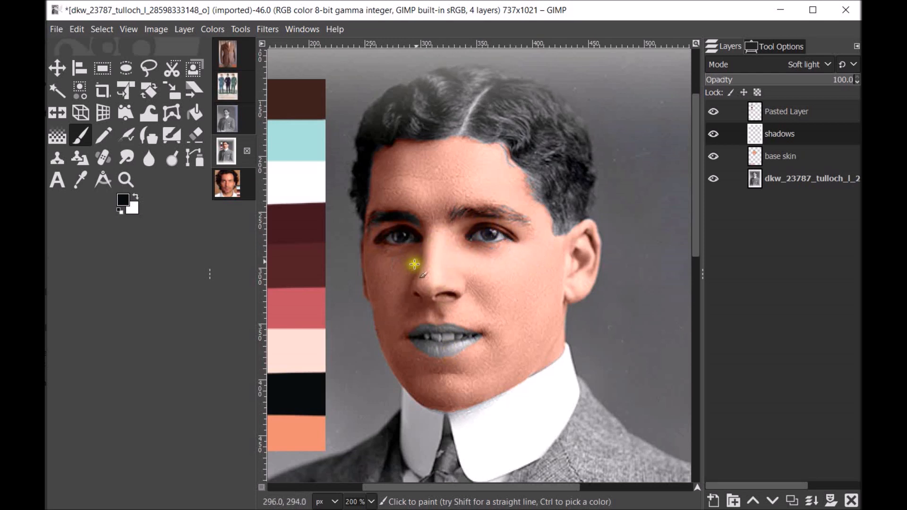
mouse_move(419, 248)
mouse_down()
mouse_move(392, 255)
mouse_move(418, 249)
mouse_move(401, 260)
mouse_move(419, 265)
mouse_move(413, 294)
mouse_move(440, 313)
mouse_move(448, 295)
mouse_move(415, 292)
mouse_move(444, 315)
mouse_up()
drag(431, 375, 458, 375)
- Paint shadows along both jaw edges, inside the ear, along the hairline and eyebrows, and around the eye nearer the ear
mouse_move(376, 310)
mouse_down()
mouse_move(408, 382)
mouse_move(384, 345)
mouse_move(415, 391)
mouse_up()
mouse_move(565, 309)
mouse_down()
mouse_move(536, 366)
mouse_move(558, 296)
mouse_move(506, 382)
mouse_up()
mouse_move(571, 272)
mouse_down()
mouse_move(591, 239)
mouse_move(590, 274)
mouse_move(590, 242)
mouse_up()
mouse_move(430, 140)
mouse_down()
mouse_move(374, 155)
mouse_move(368, 218)
mouse_move(469, 227)
mouse_move(442, 218)
mouse_move(462, 207)
mouse_move(453, 212)
mouse_move(508, 207)
mouse_move(527, 222)
mouse_up()
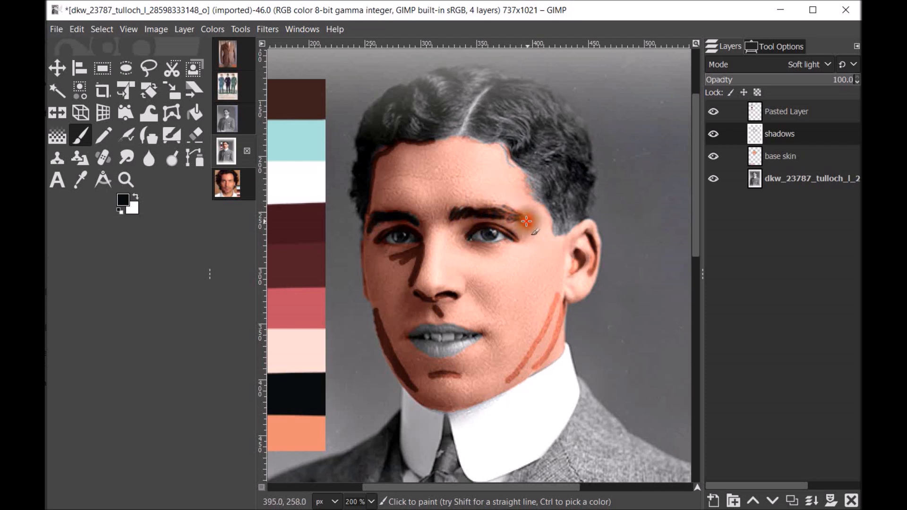
mouse_move(464, 240)
mouse_down()
mouse_move(493, 262)
mouse_move(461, 233)
mouse_move(481, 222)
mouse_move(474, 224)
mouse_move(517, 237)
mouse_move(489, 221)
mouse_up()
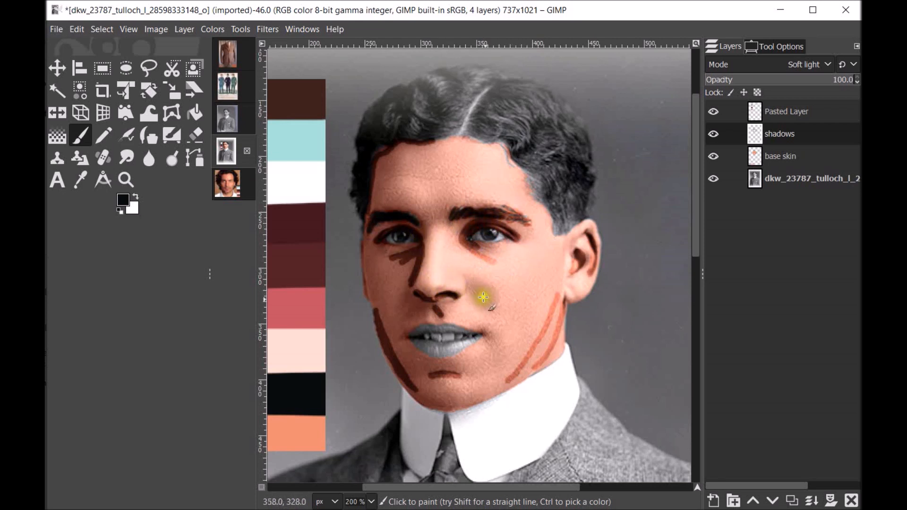
- Paint short shadow strokes around both nostrils and along the smile folds beside the nose
drag(411, 285, 416, 303)
drag(463, 276, 466, 290)
drag(407, 304, 399, 321)
drag(473, 294, 481, 306)
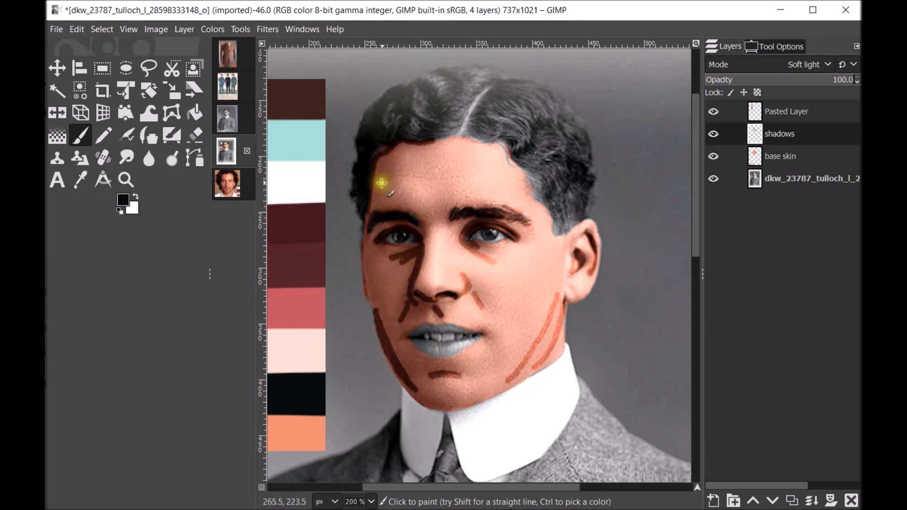
- Paint thin wrinkle lines across the forehead and fine creases under both eyes with a smaller brush
key(bracketleft)
mouse_move(382, 184)
mouse_down()
mouse_move(494, 182)
mouse_move(496, 166)
mouse_move(481, 163)
mouse_move(398, 163)
mouse_move(391, 189)
mouse_move(499, 191)
mouse_up()
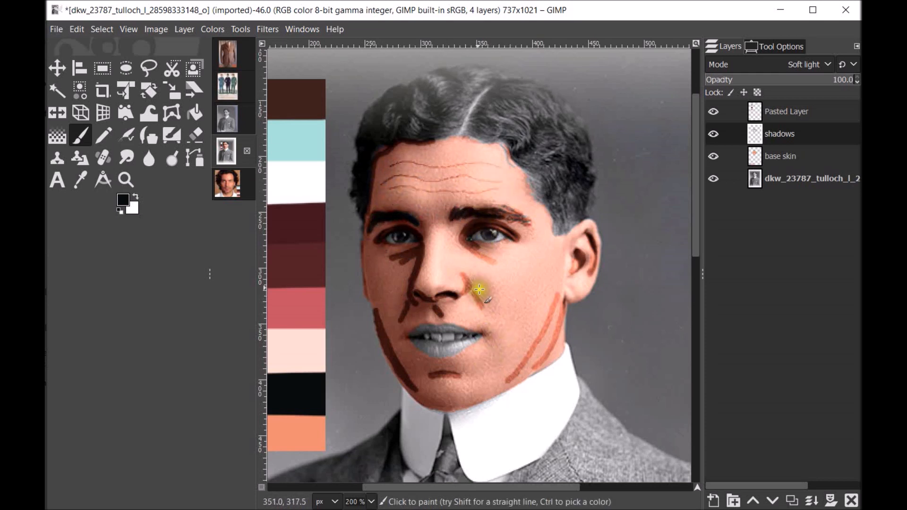
mouse_move(482, 243)
mouse_down()
mouse_move(497, 255)
mouse_move(504, 244)
mouse_move(499, 256)
mouse_up()
drag(403, 253, 385, 258)
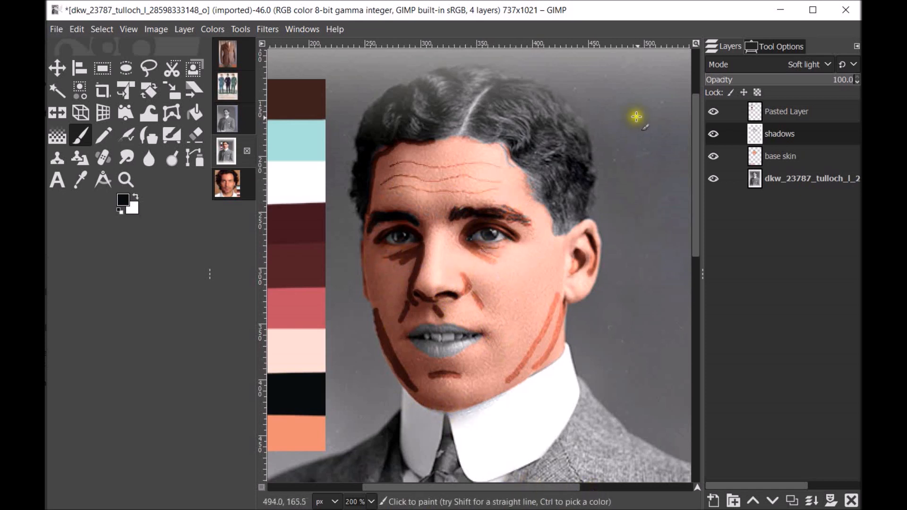
- Set the shadows layer's opacity to 25.1 and blend the cheek, jaw, chin and ear shadows with a size 17 Smudge brush
drag(788, 80, 763, 81)
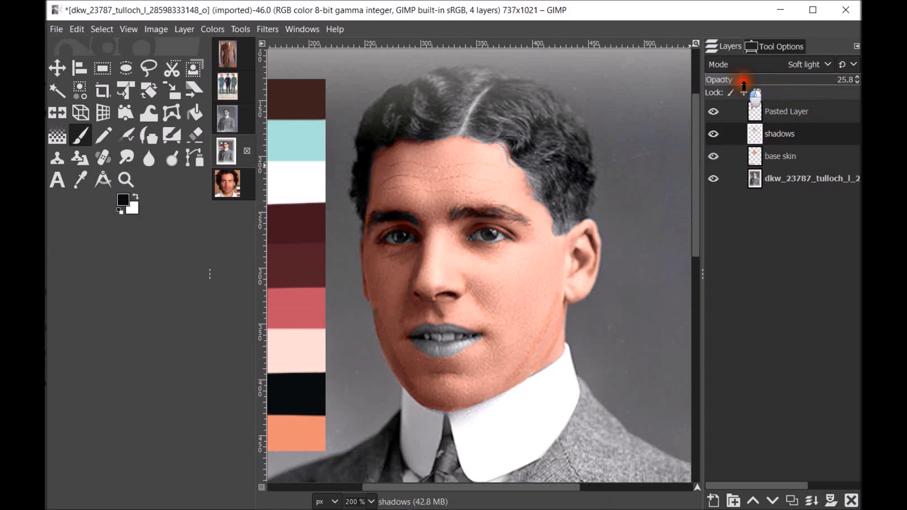
click(126, 158)
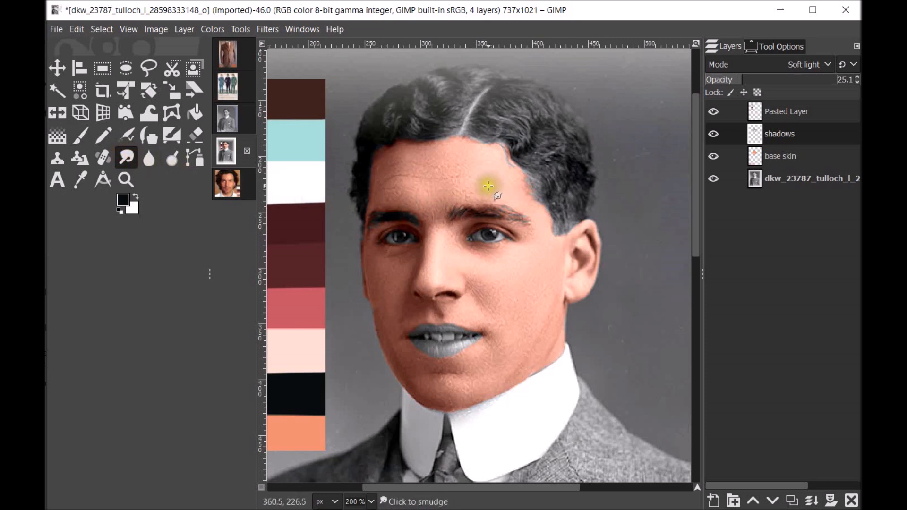
click(501, 276)
key(bracketright)
key(bracketright)
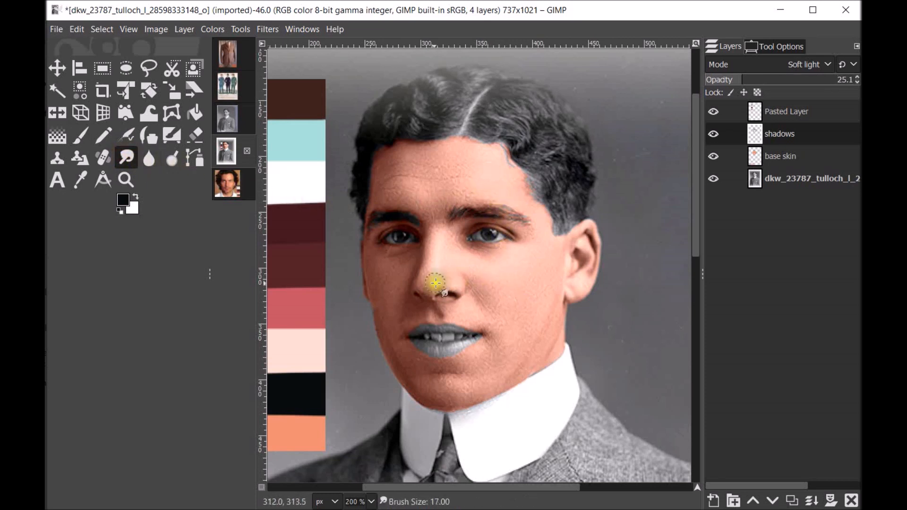
mouse_move(383, 259)
mouse_down()
mouse_move(401, 259)
mouse_move(405, 277)
mouse_move(423, 257)
mouse_move(407, 310)
mouse_move(457, 310)
mouse_move(384, 321)
mouse_move(416, 373)
mouse_move(407, 396)
mouse_up()
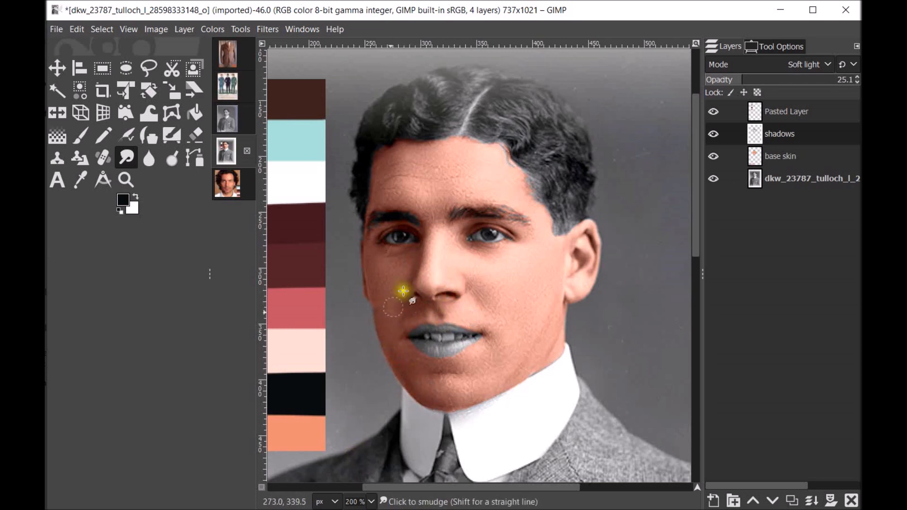
drag(382, 303, 377, 309)
drag(449, 379, 469, 398)
mouse_move(509, 378)
mouse_down()
mouse_move(569, 272)
mouse_move(553, 328)
mouse_move(559, 317)
mouse_move(532, 360)
mouse_move(558, 313)
mouse_move(539, 347)
mouse_move(560, 321)
mouse_move(582, 250)
mouse_up()
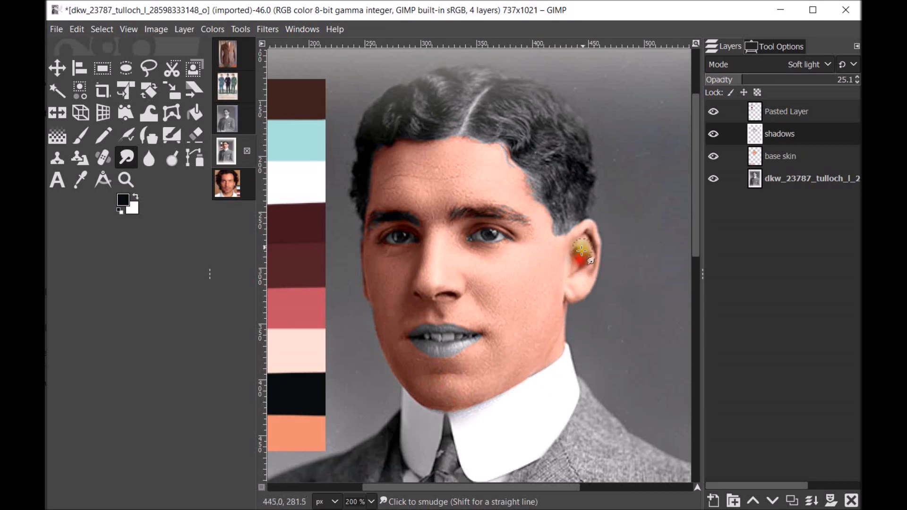
- Smudge the shadows on the forehead, beside the nose, at the mouth corners and outer eye corner, undoing the stroke over the eyebrow
mouse_move(517, 217)
mouse_down()
mouse_move(528, 229)
mouse_move(512, 208)
mouse_move(458, 211)
mouse_move(480, 229)
mouse_move(479, 253)
mouse_move(496, 257)
mouse_move(496, 228)
mouse_up()
key(ctrl+z)
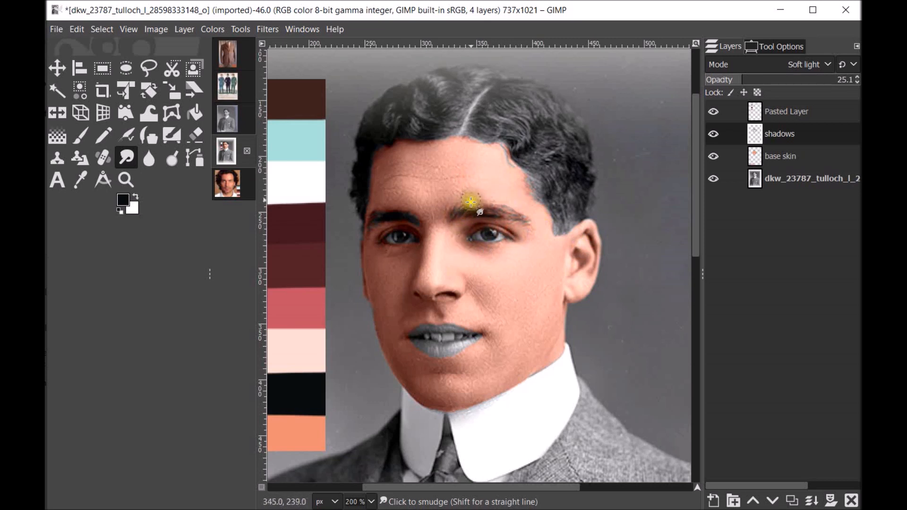
mouse_move(443, 180)
mouse_down()
mouse_move(405, 175)
mouse_move(382, 186)
mouse_move(390, 167)
mouse_move(409, 162)
mouse_move(491, 170)
mouse_move(482, 190)
mouse_move(381, 187)
mouse_move(397, 172)
mouse_move(421, 181)
mouse_up()
mouse_move(419, 235)
mouse_down()
mouse_move(396, 223)
mouse_move(375, 235)
mouse_move(391, 258)
mouse_move(415, 253)
mouse_move(422, 262)
mouse_move(383, 321)
mouse_move(375, 306)
mouse_move(445, 298)
mouse_move(407, 321)
mouse_move(408, 346)
mouse_up()
drag(482, 318, 480, 318)
drag(518, 241, 522, 247)
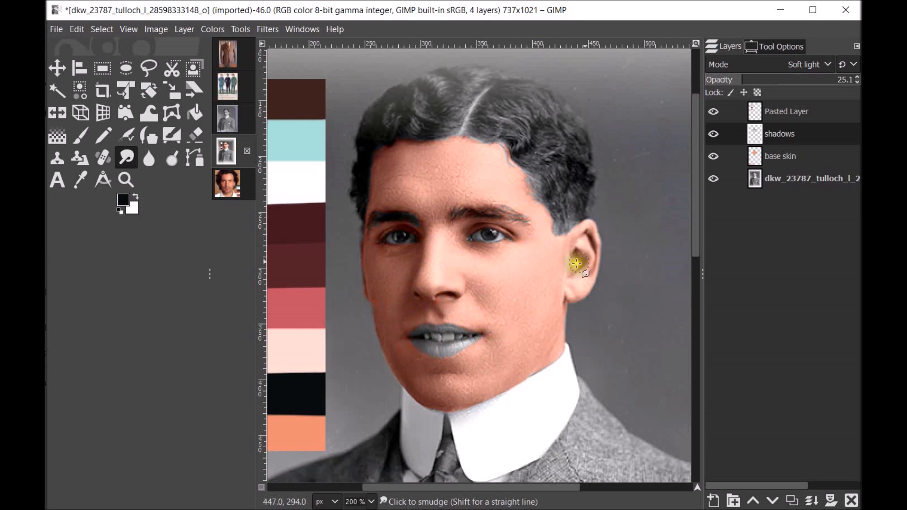
- Smudge the base skin layer's color around the eyebrow, under both eyes and along the forehead hairline
click(786, 157)
mouse_move(469, 209)
mouse_down()
mouse_move(505, 211)
mouse_move(530, 239)
mouse_move(526, 222)
mouse_move(536, 230)
mouse_move(518, 232)
mouse_move(512, 215)
mouse_move(396, 211)
mouse_move(418, 231)
mouse_move(404, 216)
mouse_move(377, 231)
mouse_move(376, 221)
mouse_move(367, 246)
mouse_move(374, 229)
mouse_move(415, 218)
mouse_move(428, 232)
mouse_move(423, 209)
mouse_move(374, 217)
mouse_move(464, 214)
mouse_move(451, 228)
mouse_move(461, 204)
mouse_move(496, 200)
mouse_move(481, 203)
mouse_move(528, 228)
mouse_move(515, 222)
mouse_move(528, 234)
mouse_move(513, 249)
mouse_move(473, 253)
mouse_up()
drag(416, 254, 397, 259)
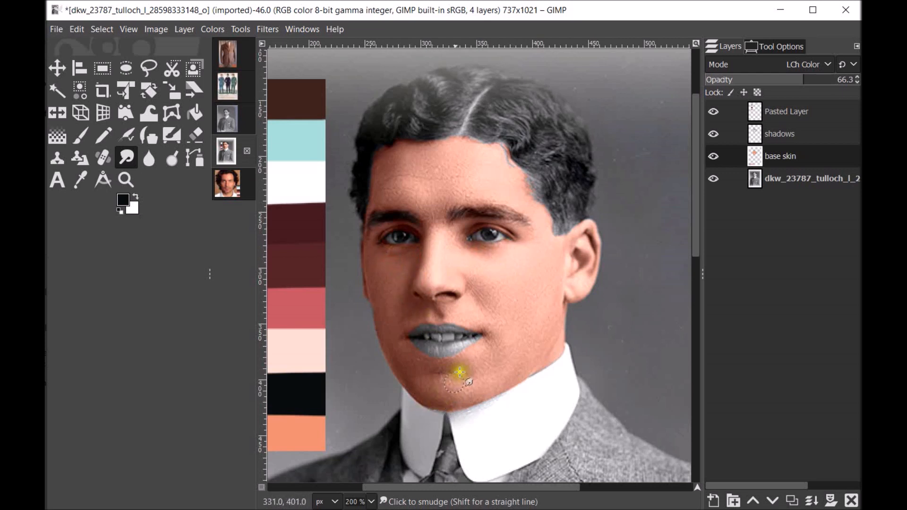
mouse_move(512, 154)
mouse_down()
mouse_move(513, 164)
mouse_move(500, 146)
mouse_up()
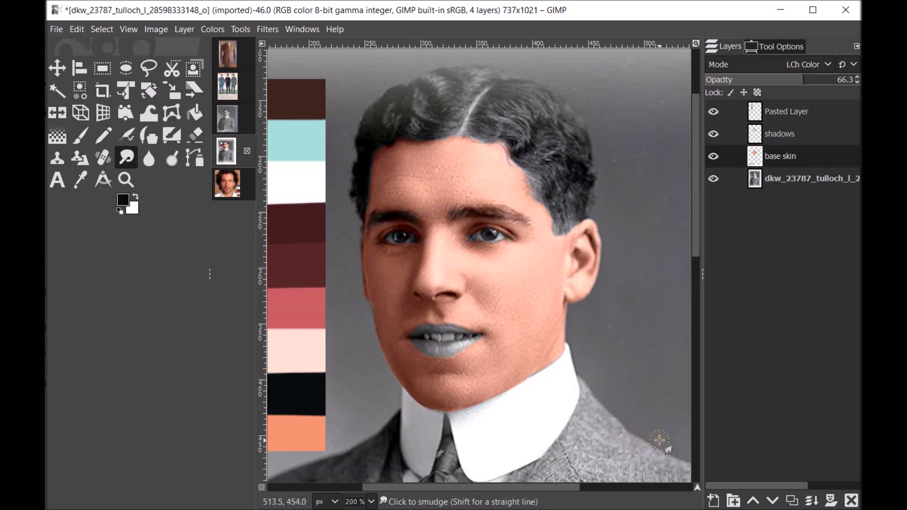
- Toggle the shadows layer's visibility off and on to compare the face with and without the shading
click(785, 134)
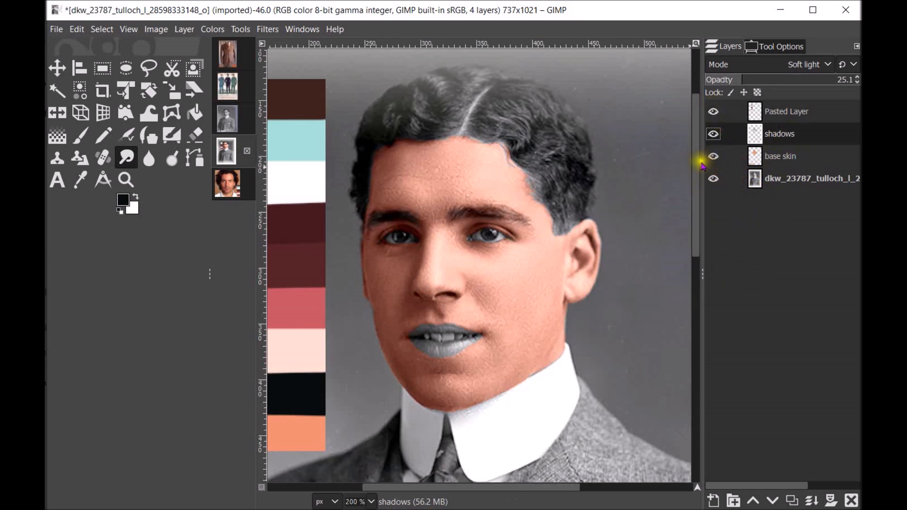
click(713, 135)
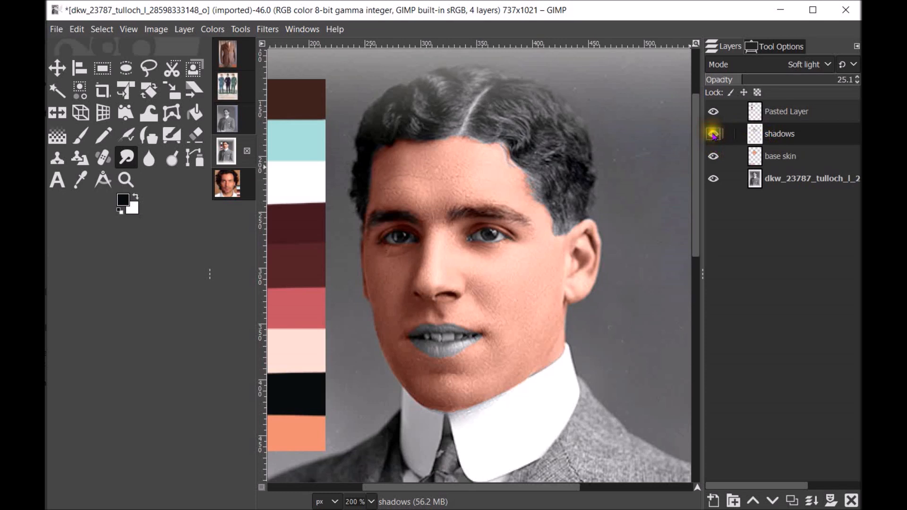
click(714, 135)
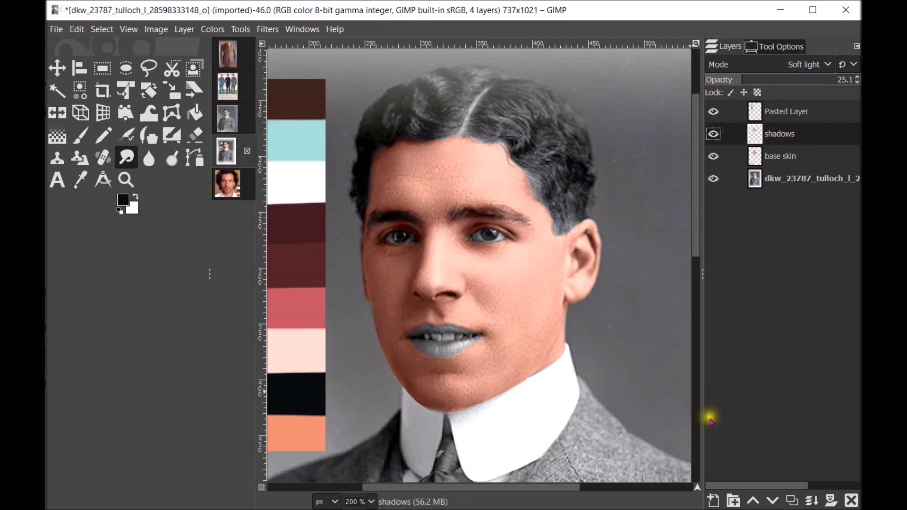
- Create a transparent 737 x 1021 px layer named highlights in Soft light mode above shadows, and sample the white palette swatch
click(713, 500)
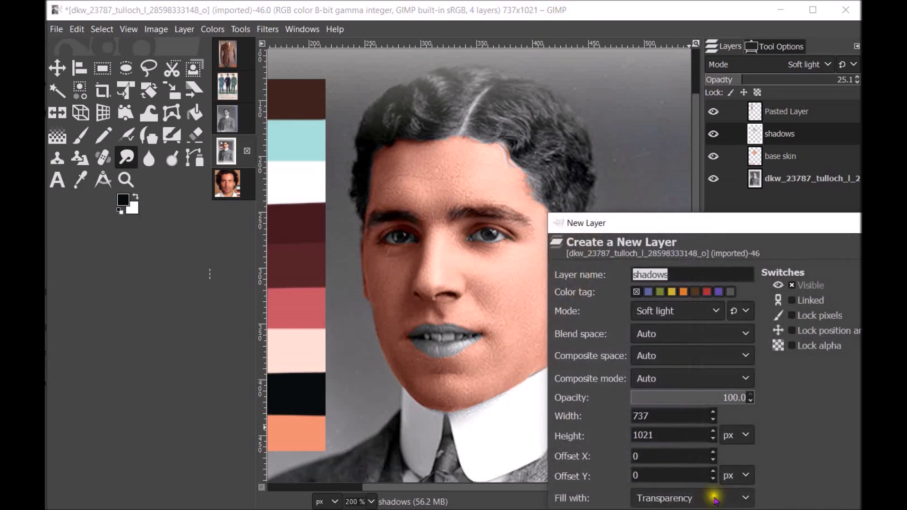
drag(711, 223, 538, 116)
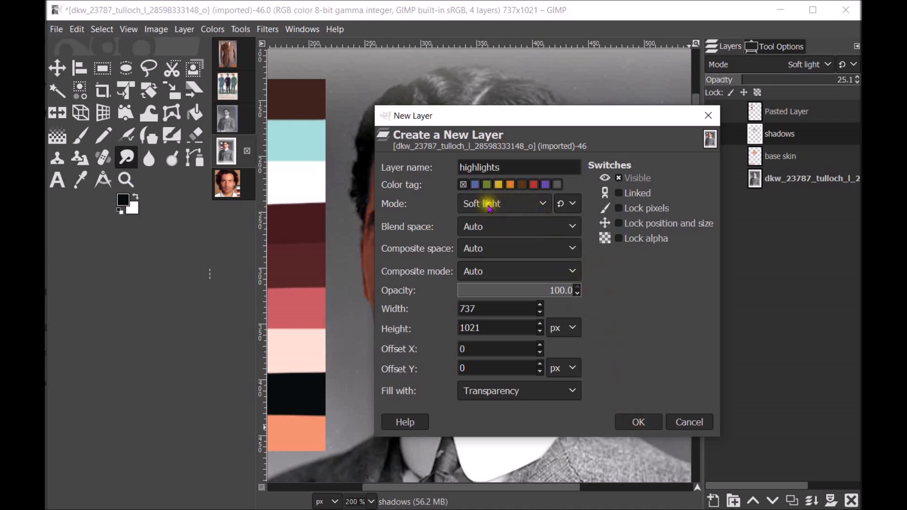
click(639, 422)
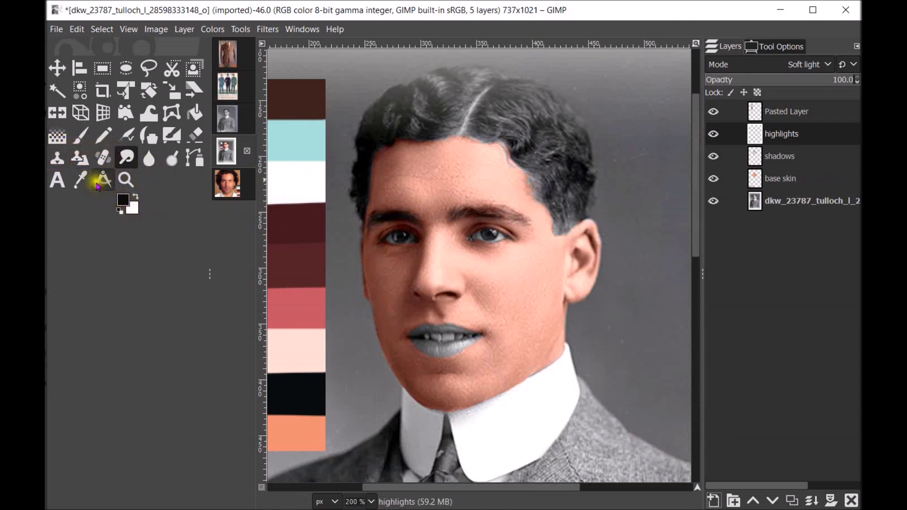
click(80, 179)
click(293, 179)
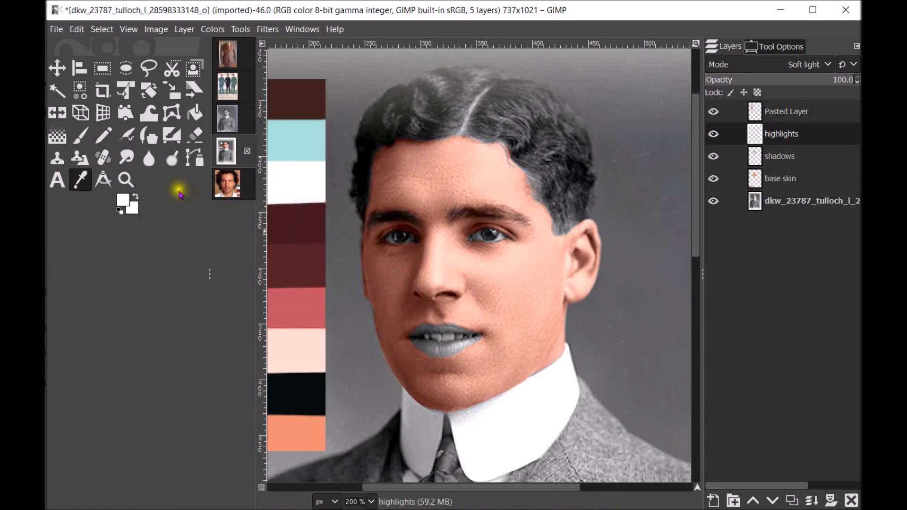
- Paint white highlights down the nose bridge, in a fan on the central forehead, and across the chin
click(81, 136)
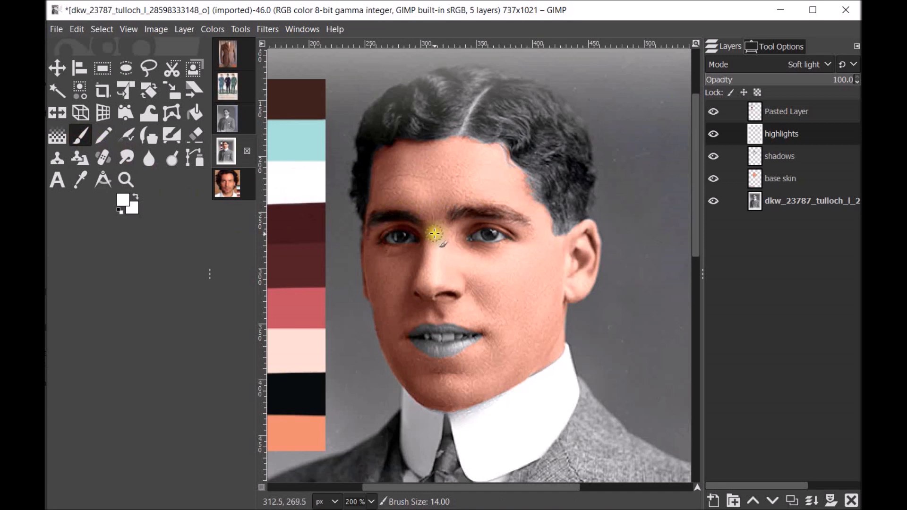
drag(437, 221, 429, 286)
mouse_move(418, 194)
mouse_down()
mouse_move(431, 213)
mouse_move(465, 190)
mouse_move(437, 184)
mouse_move(434, 205)
mouse_up()
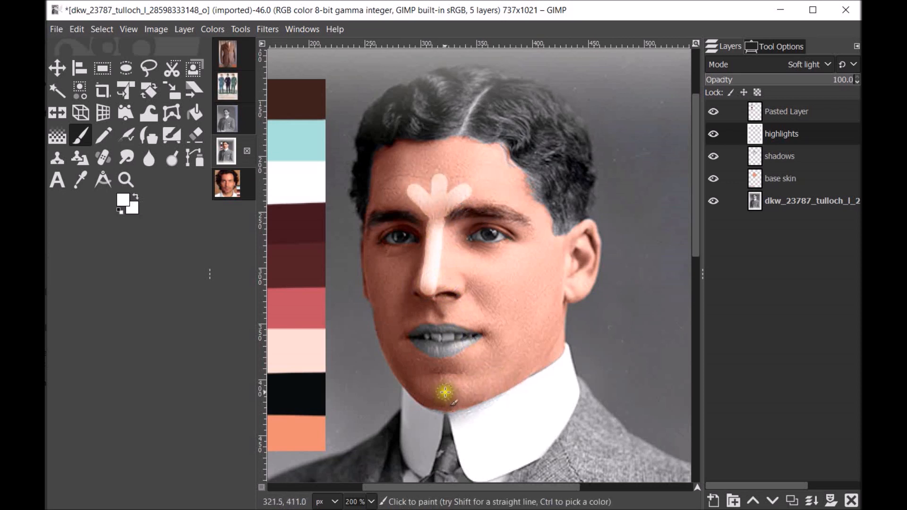
key(bracketleft)
drag(428, 383, 461, 385)
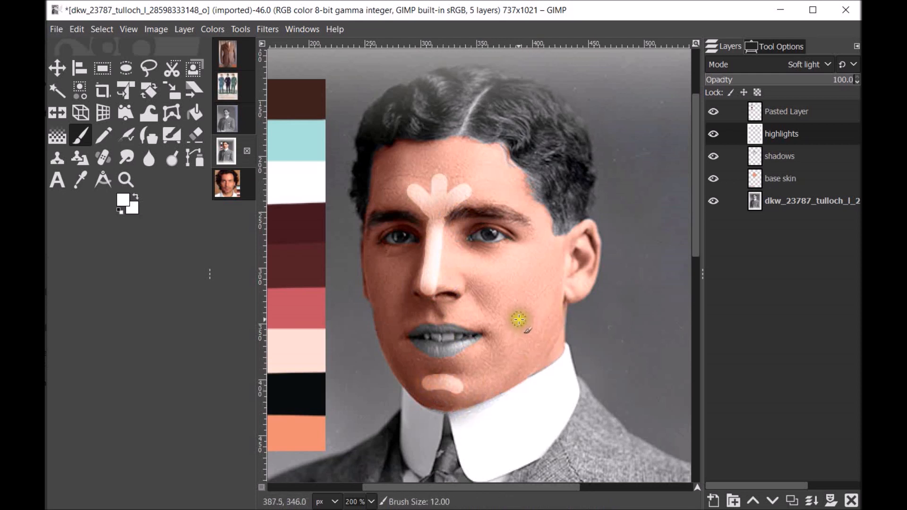
- Paint white highlights at both outer eye corners and filled triangles under both eyes with a size 6 brush
key(bracketleft)
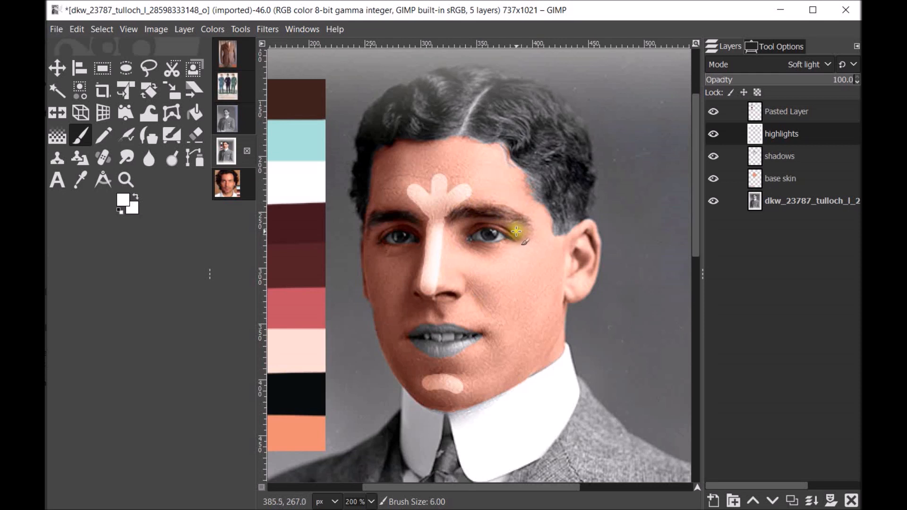
drag(517, 227, 525, 236)
click(379, 231)
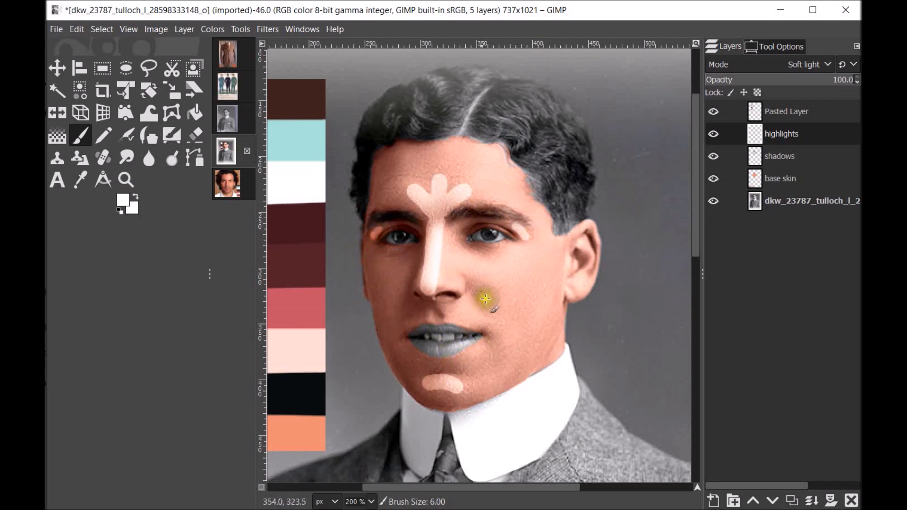
mouse_move(472, 249)
mouse_down()
mouse_move(493, 267)
mouse_move(517, 247)
mouse_move(474, 250)
mouse_up()
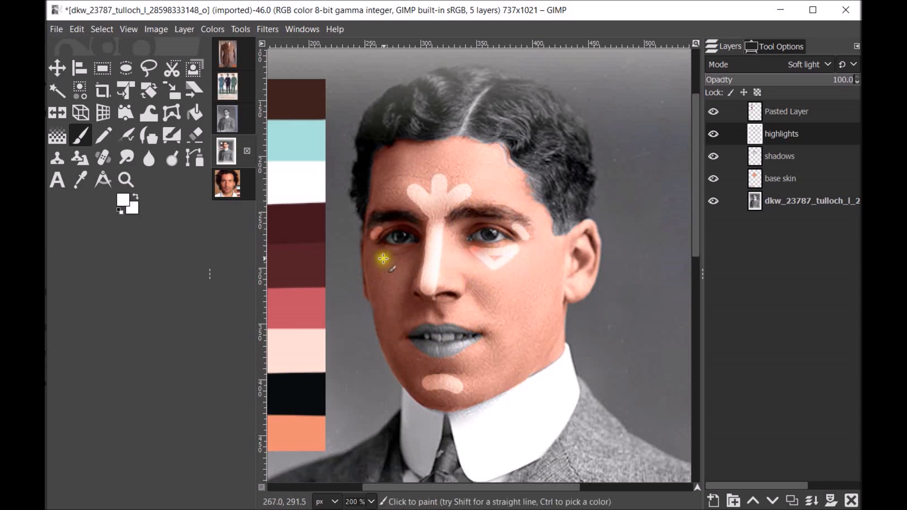
mouse_move(378, 255)
mouse_down()
mouse_move(395, 270)
mouse_move(409, 252)
mouse_move(395, 265)
mouse_up()
drag(493, 260, 496, 257)
drag(393, 261, 394, 263)
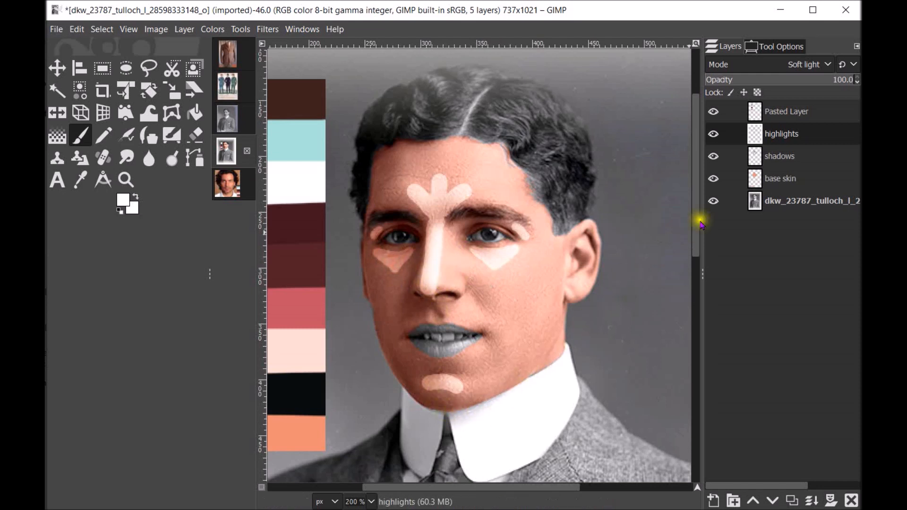
- Set the highlights layer's opacity to 29.6 and smudge the nose highlight, enlarging the Smudge brush to size 12
drag(783, 81, 769, 83)
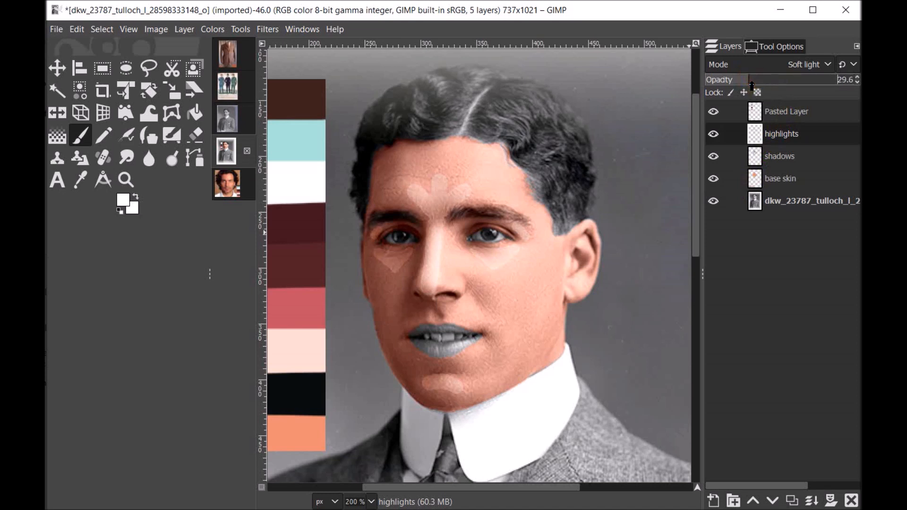
click(126, 161)
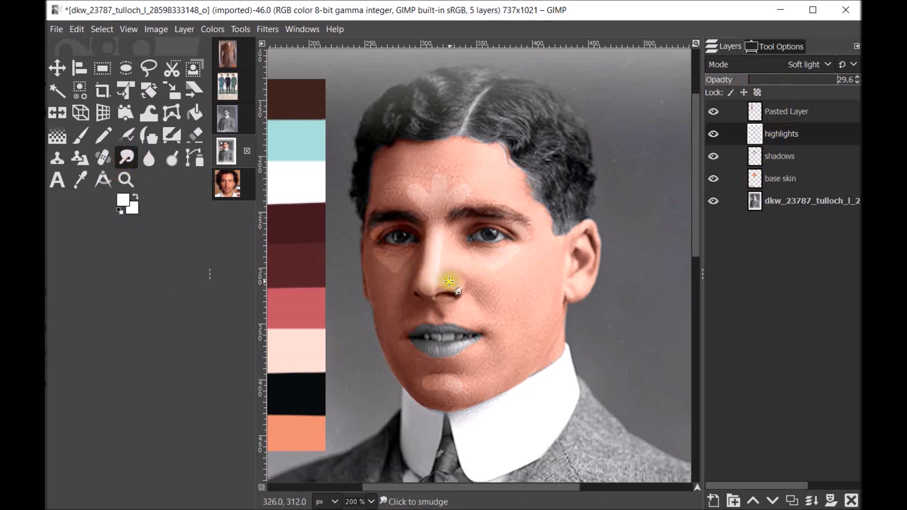
mouse_move(442, 282)
mouse_down()
mouse_move(438, 235)
mouse_move(438, 271)
mouse_move(439, 246)
mouse_move(437, 256)
mouse_up()
key(bracketright)
key(bracketright)
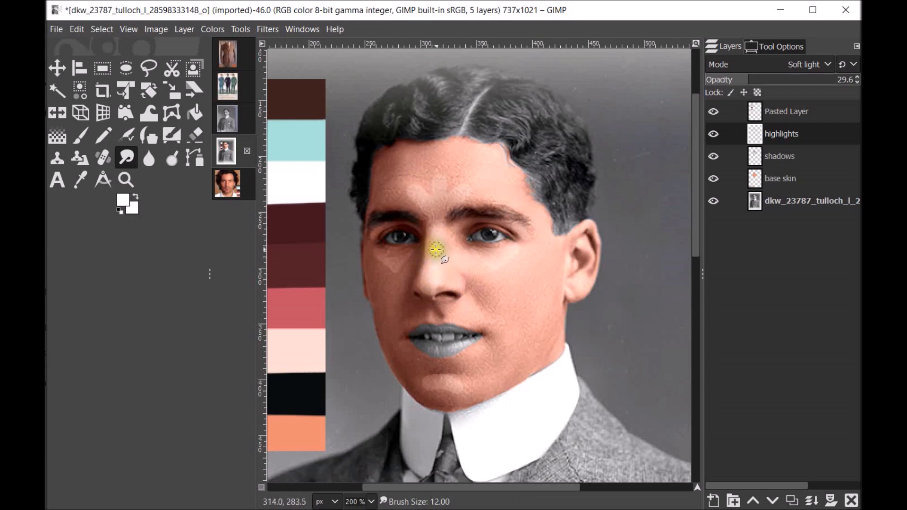
- Blend the highlights along the nose, under and beside both eyes, on the chin and across the forehead with the Smudge tool
drag(441, 264, 443, 244)
drag(419, 285, 420, 256)
mouse_move(398, 269)
mouse_down()
mouse_move(414, 253)
mouse_move(391, 268)
mouse_move(372, 257)
mouse_move(387, 254)
mouse_move(373, 251)
mouse_move(381, 230)
mouse_up()
mouse_move(463, 258)
mouse_down()
mouse_move(496, 269)
mouse_move(516, 259)
mouse_move(501, 253)
mouse_move(514, 243)
mouse_move(505, 241)
mouse_move(484, 258)
mouse_move(528, 242)
mouse_move(508, 225)
mouse_move(532, 240)
mouse_up()
mouse_move(434, 227)
mouse_down()
mouse_move(405, 204)
mouse_move(405, 192)
mouse_move(428, 192)
mouse_move(427, 180)
mouse_move(408, 187)
mouse_move(415, 181)
mouse_move(419, 194)
mouse_move(412, 191)
mouse_move(427, 181)
mouse_move(454, 174)
mouse_move(449, 193)
mouse_move(468, 174)
mouse_move(472, 198)
mouse_move(434, 284)
mouse_move(456, 390)
mouse_move(426, 388)
mouse_move(445, 374)
mouse_up()
mouse_move(450, 276)
mouse_down()
mouse_move(448, 242)
mouse_move(438, 233)
mouse_move(461, 197)
mouse_move(459, 174)
mouse_up()
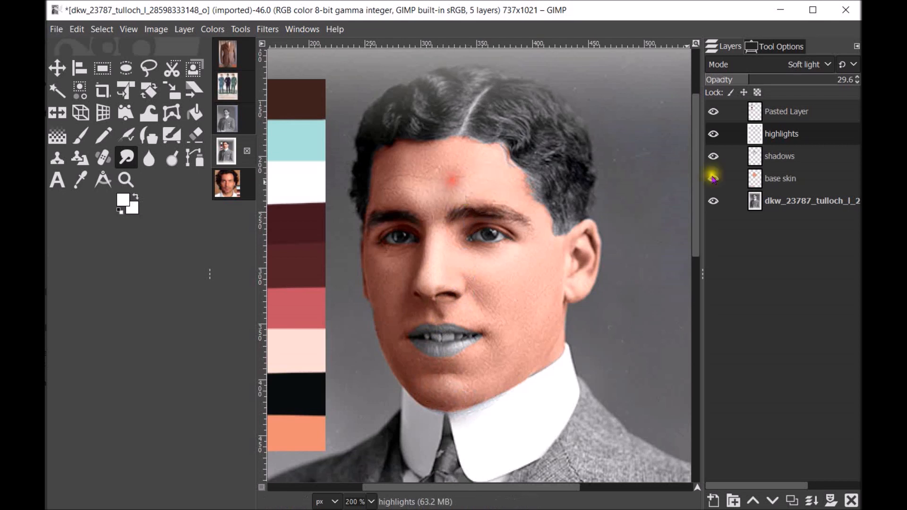
- Toggle the highlights layer's visibility to compare the face with and without the highlights
click(714, 136)
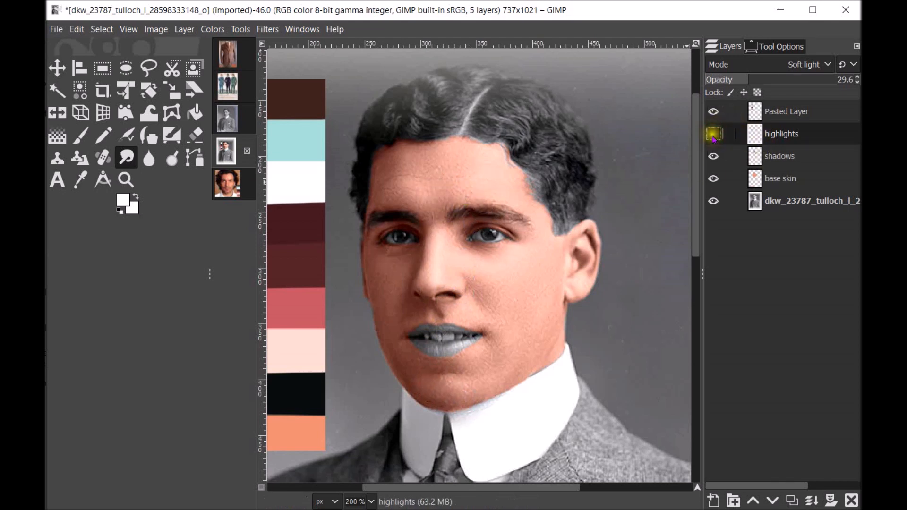
click(713, 135)
click(714, 135)
click(714, 135)
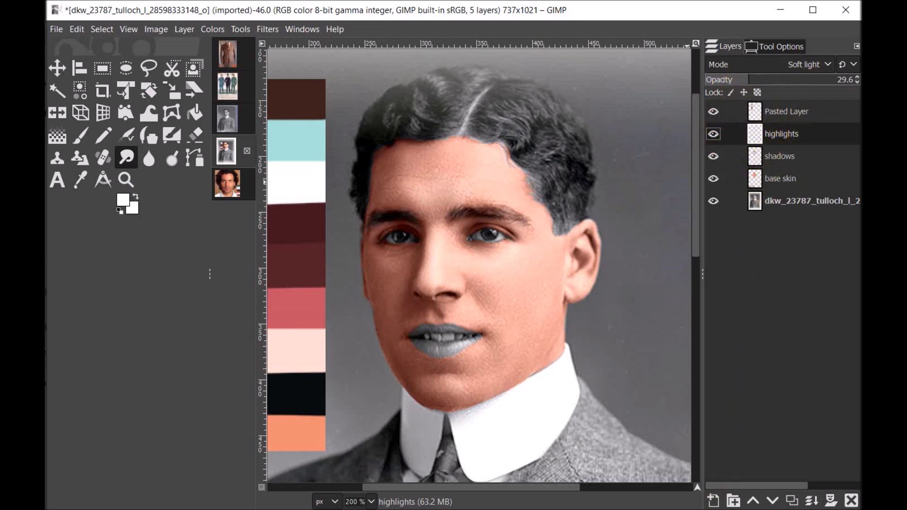
- Add a transparent Soft light layer named rose above the highlights layer
click(712, 501)
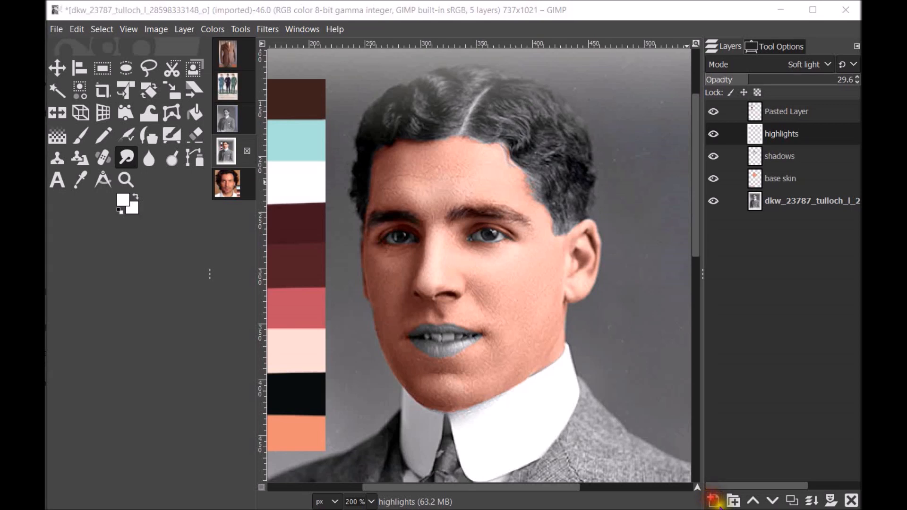
drag(713, 229, 535, 117)
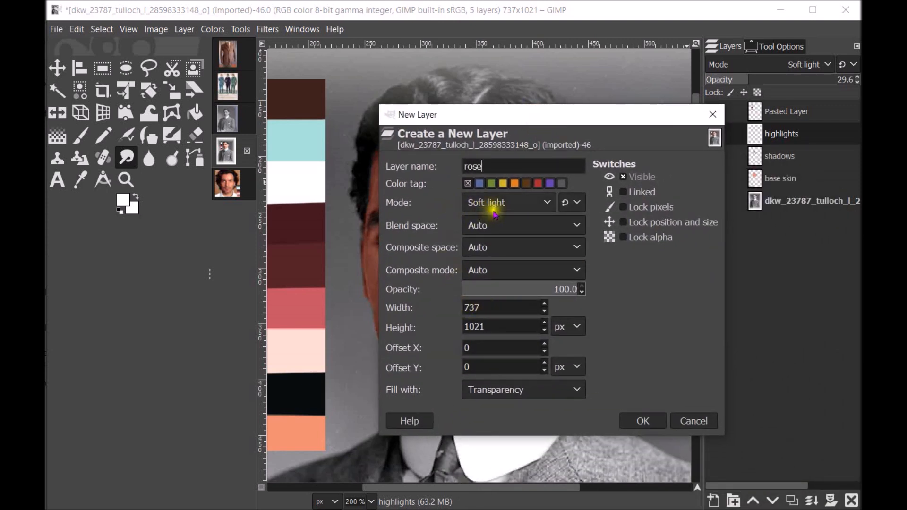
click(640, 420)
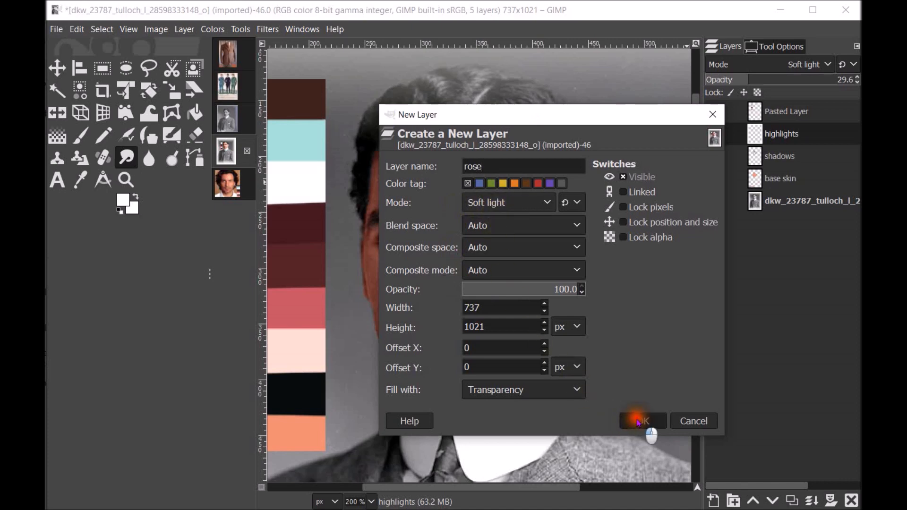
- Sample the rose swatch from the palette as the foreground colour and check the colour reference portrait
click(80, 181)
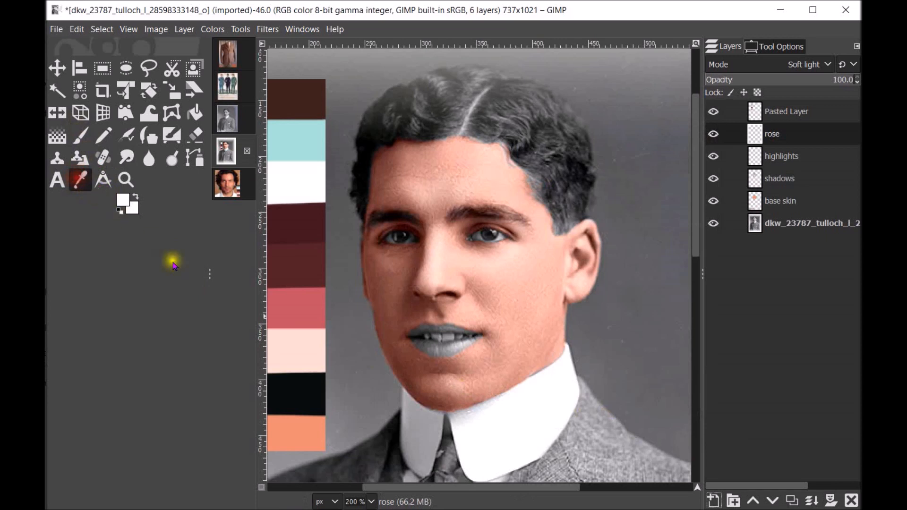
click(294, 309)
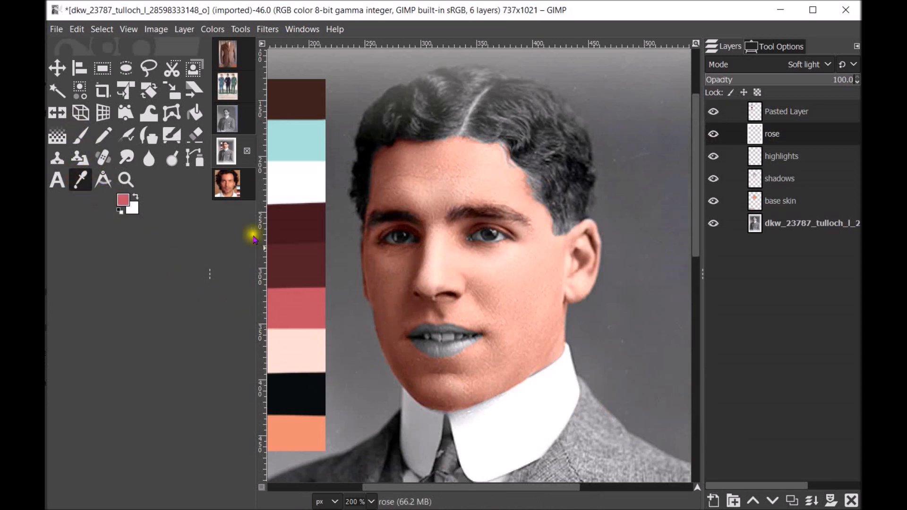
click(228, 186)
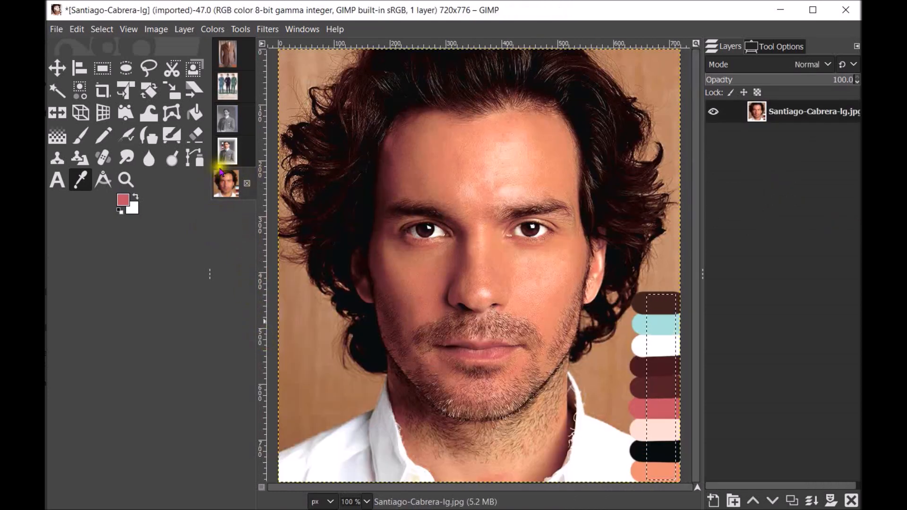
click(227, 151)
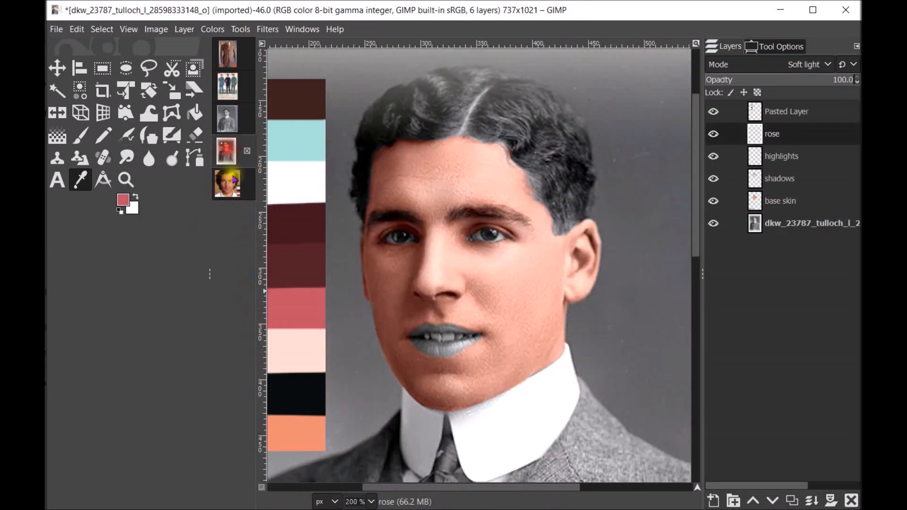
- Paint the rose colour over the lower and upper lips with a reduced Paintbrush size
click(81, 137)
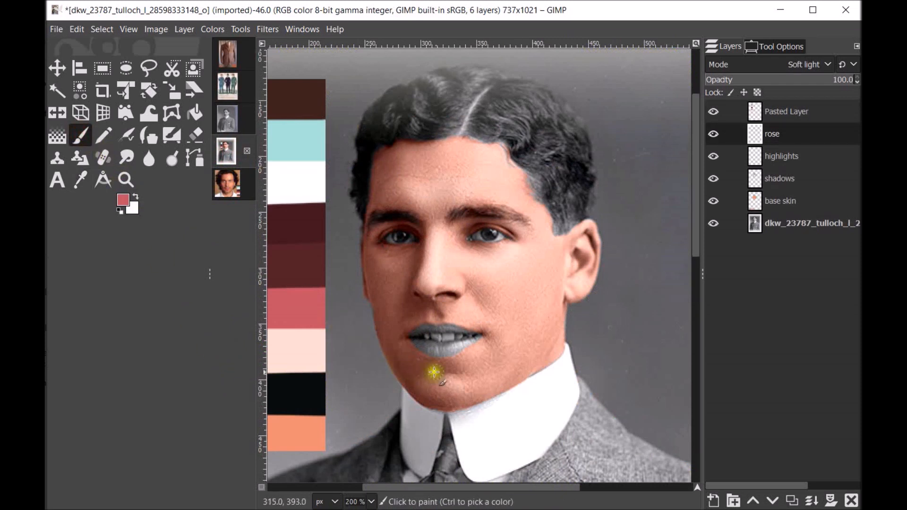
key(bracketleft)
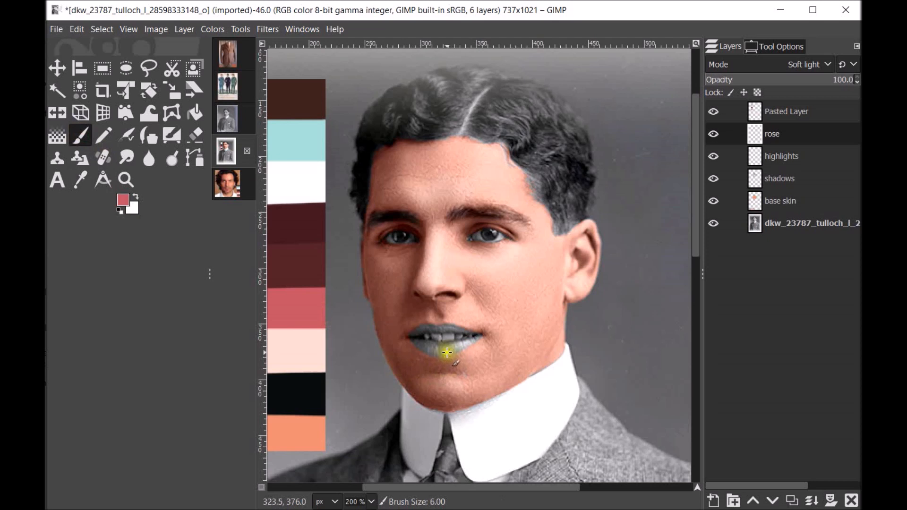
key(bracketleft)
key(bracketleft)
key(bracketleft)
mouse_move(443, 352)
mouse_down()
mouse_move(481, 347)
mouse_move(432, 351)
mouse_move(419, 346)
mouse_move(432, 340)
mouse_move(413, 341)
mouse_move(424, 348)
mouse_move(434, 328)
mouse_move(419, 328)
mouse_move(441, 324)
mouse_move(475, 331)
mouse_move(443, 327)
mouse_up()
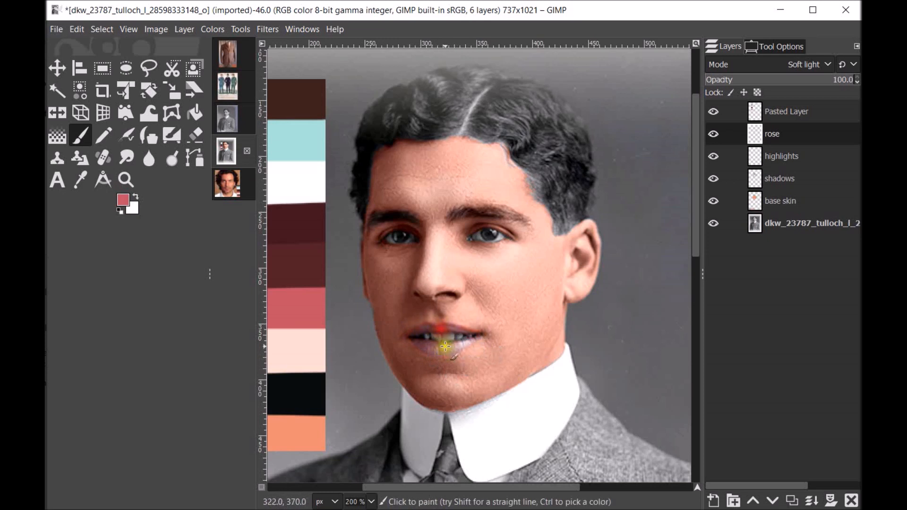
- Paint rose on both inner eye corners with a size 4 brush and along the upper part of the ear
key(bracketleft)
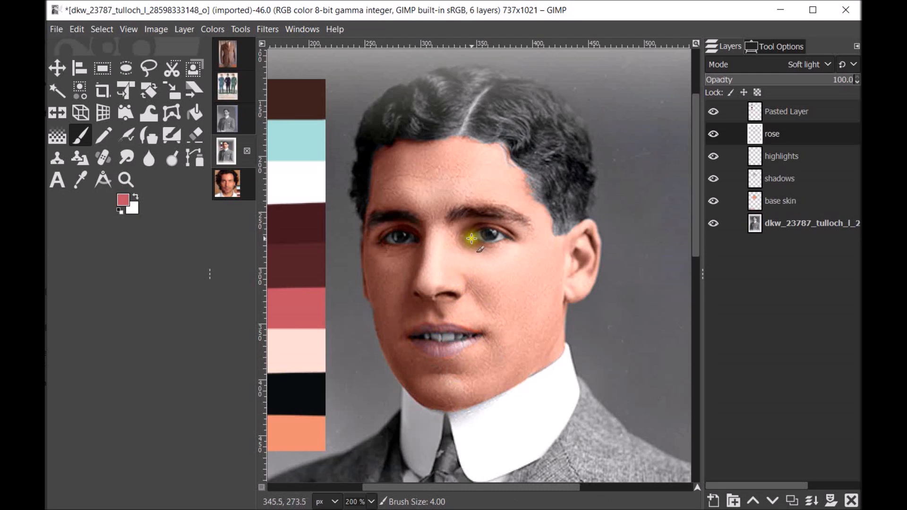
drag(469, 239, 471, 240)
drag(415, 241, 413, 236)
mouse_move(574, 236)
mouse_down()
mouse_move(585, 229)
mouse_move(595, 259)
mouse_move(578, 303)
mouse_move(590, 265)
mouse_move(585, 234)
mouse_move(572, 241)
mouse_move(591, 243)
mouse_up()
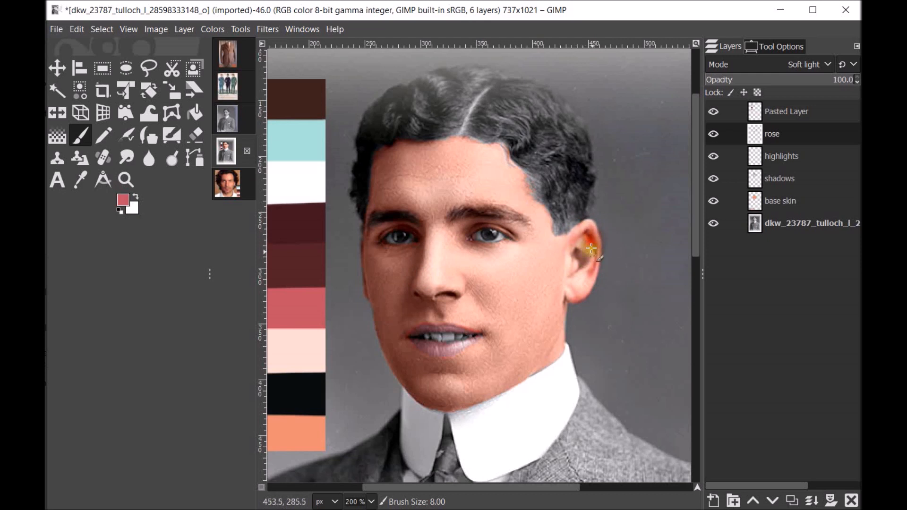
- Paint a large rose patch on the cheek beside the visible ear with an enlarged brush, and touch up the lower lip
key(bracketright)
key(bracketright)
key(bracketright)
mouse_move(508, 290)
mouse_down()
mouse_move(544, 263)
mouse_move(510, 304)
mouse_move(499, 293)
mouse_move(518, 308)
mouse_move(552, 269)
mouse_move(542, 261)
mouse_move(516, 284)
mouse_up()
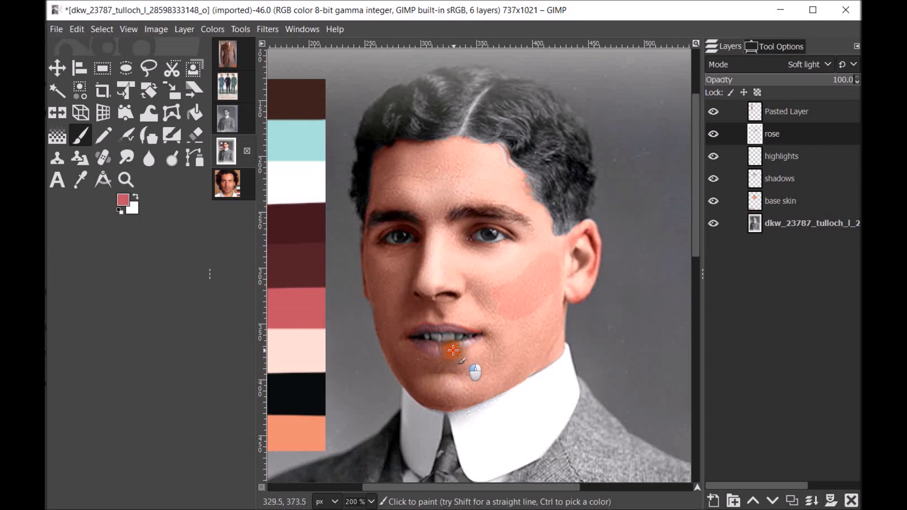
drag(455, 347, 486, 360)
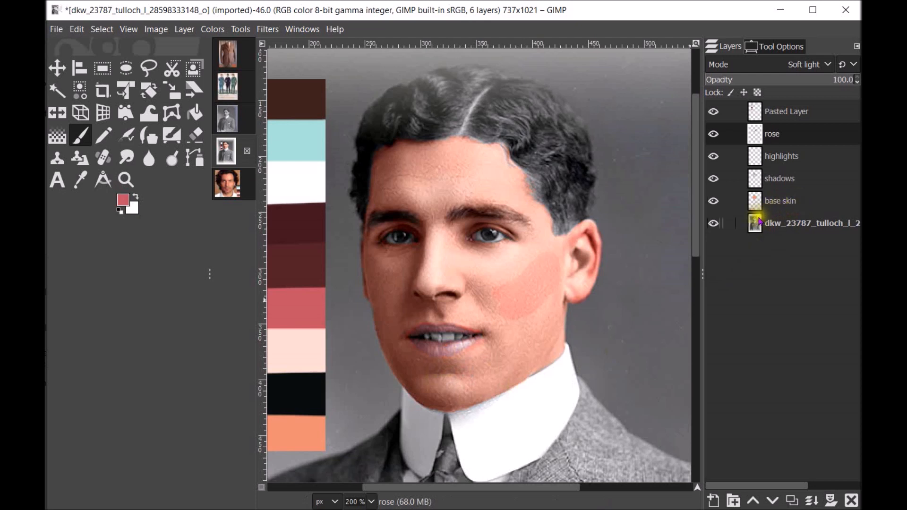
- Smudge the base skin layer's colour into the grey lower and upper lips, undoing the last unwanted stroke
click(796, 203)
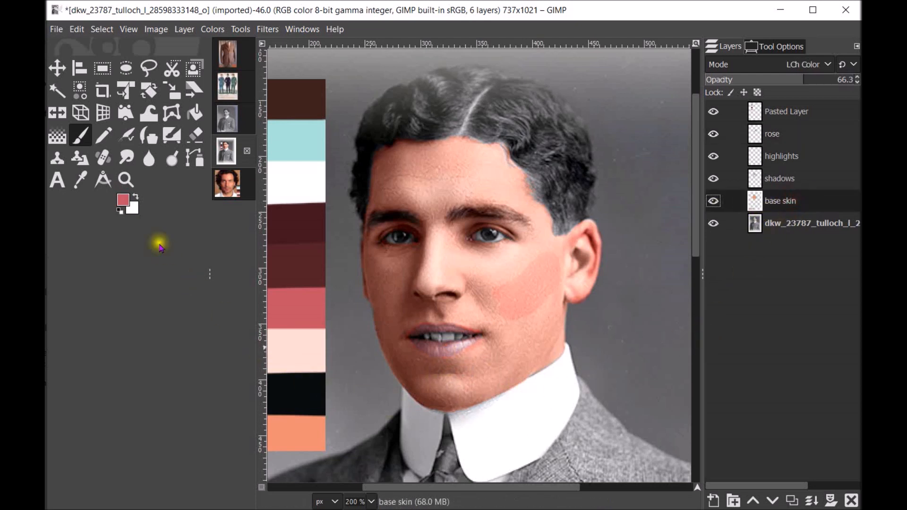
click(127, 159)
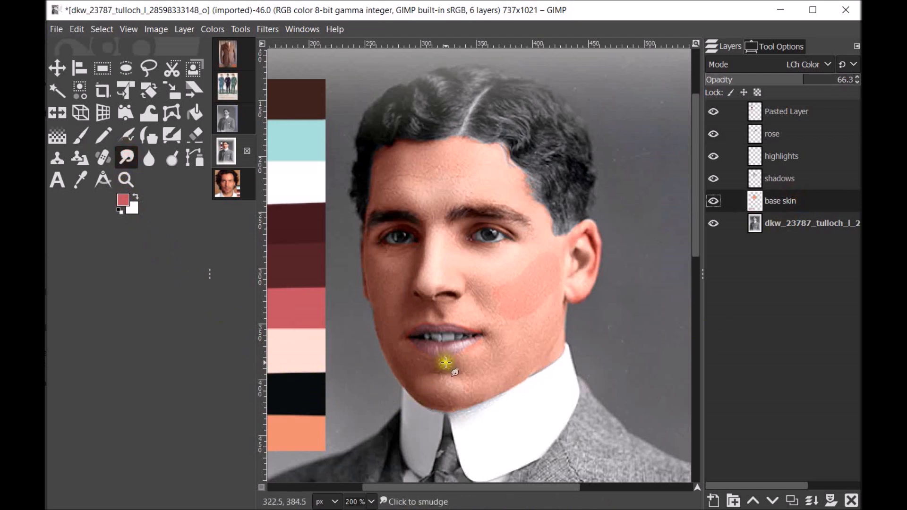
drag(446, 365, 452, 370)
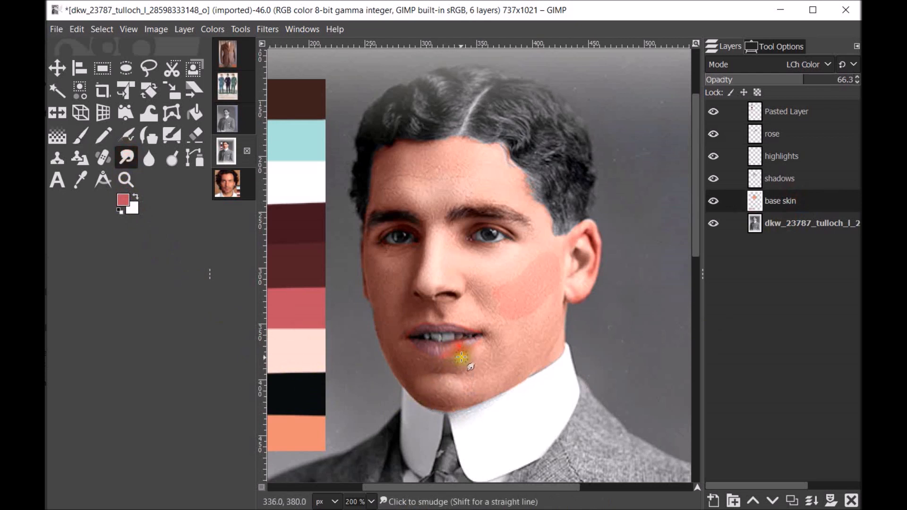
drag(470, 351, 471, 347)
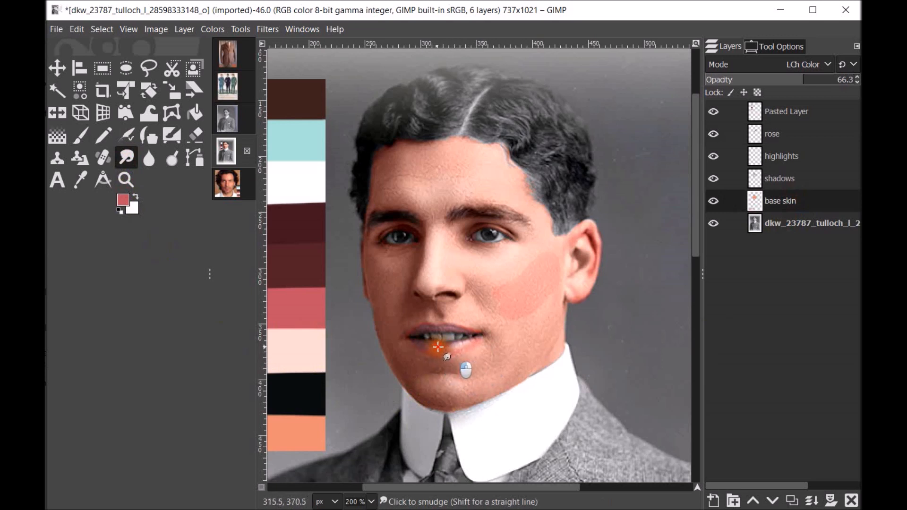
drag(414, 345, 421, 346)
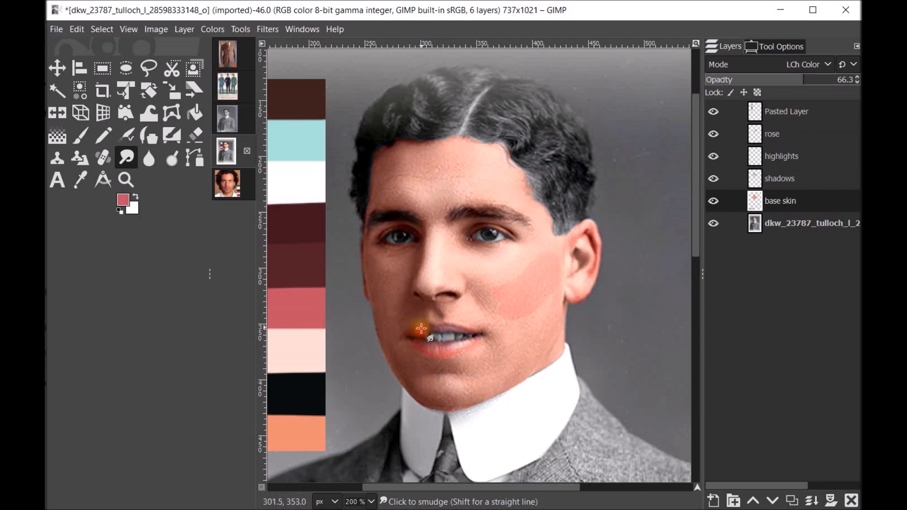
mouse_move(442, 324)
mouse_down()
mouse_move(469, 318)
mouse_move(494, 348)
mouse_move(480, 325)
mouse_up()
key(ctrl+z)
- Hide the rose layer and finish smudging base skin colour over both lips, keeping the teeth clear
click(714, 133)
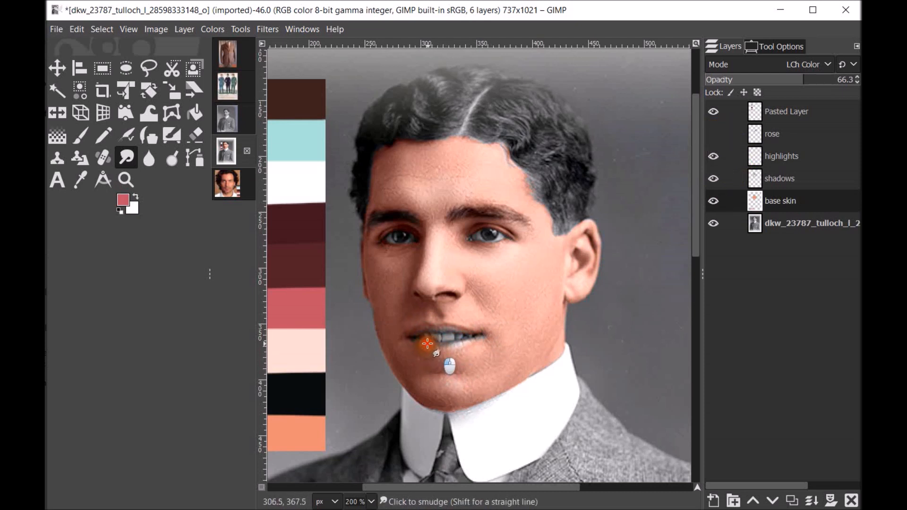
drag(462, 356, 469, 344)
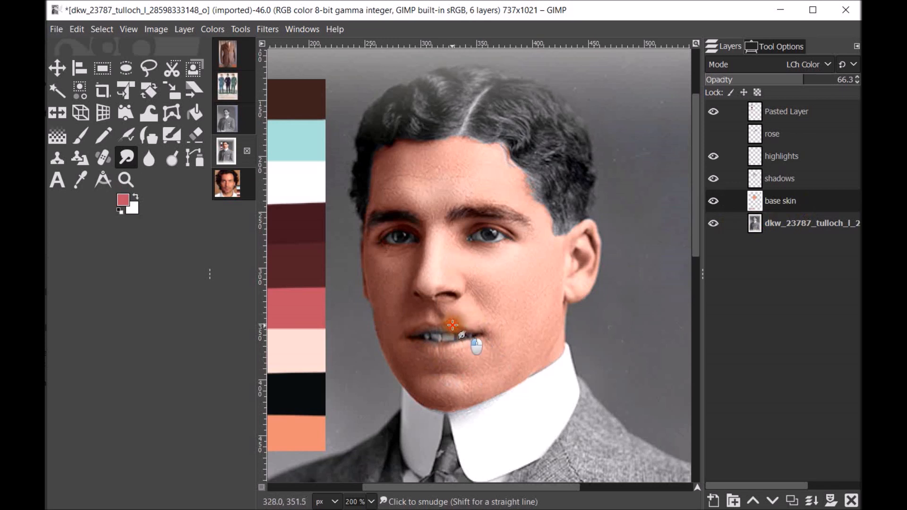
key(ctrl+z)
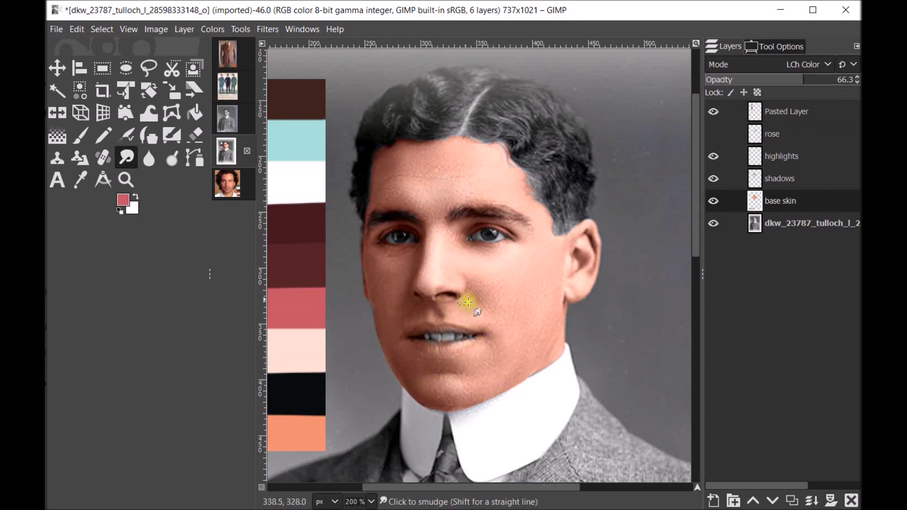
drag(462, 321, 471, 330)
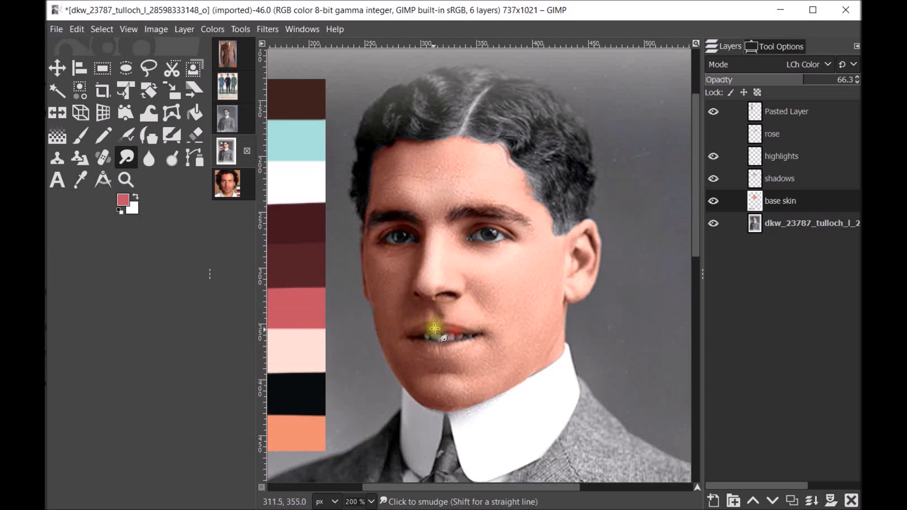
drag(482, 333, 459, 354)
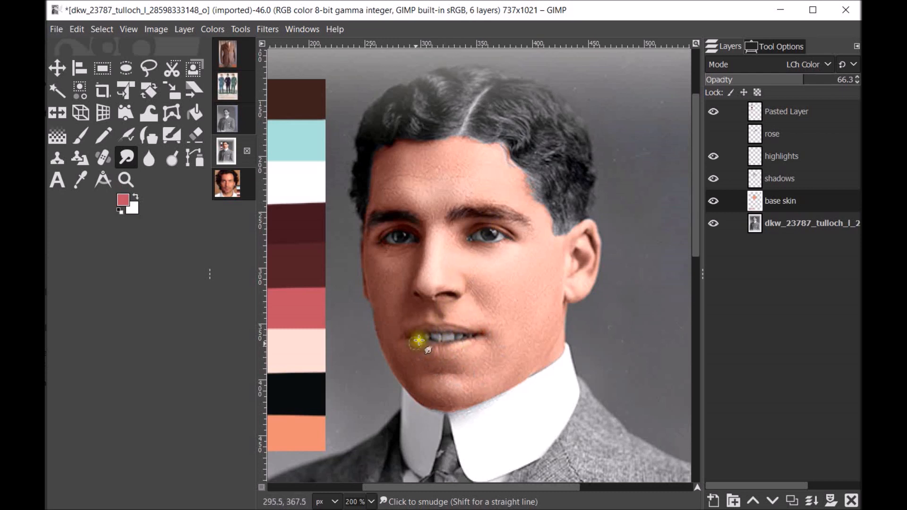
mouse_move(446, 338)
mouse_down()
mouse_move(448, 326)
mouse_move(448, 337)
mouse_up()
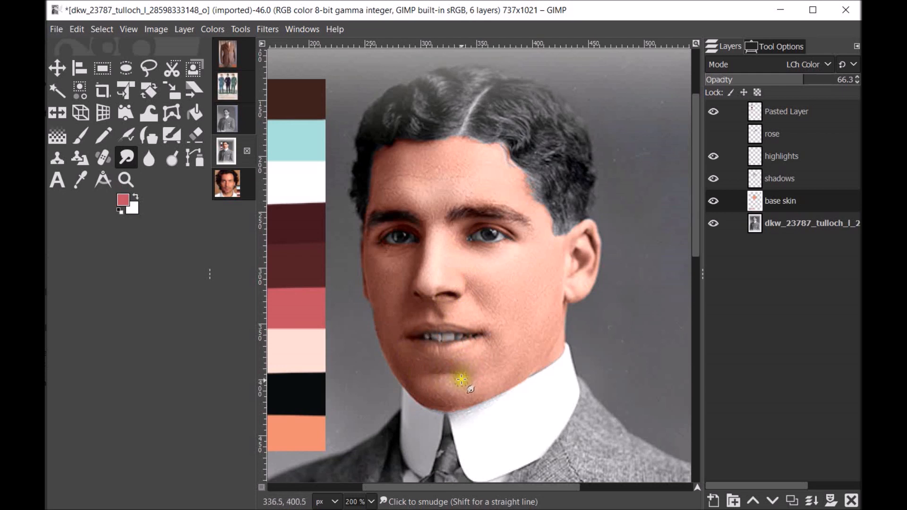
drag(478, 341, 427, 350)
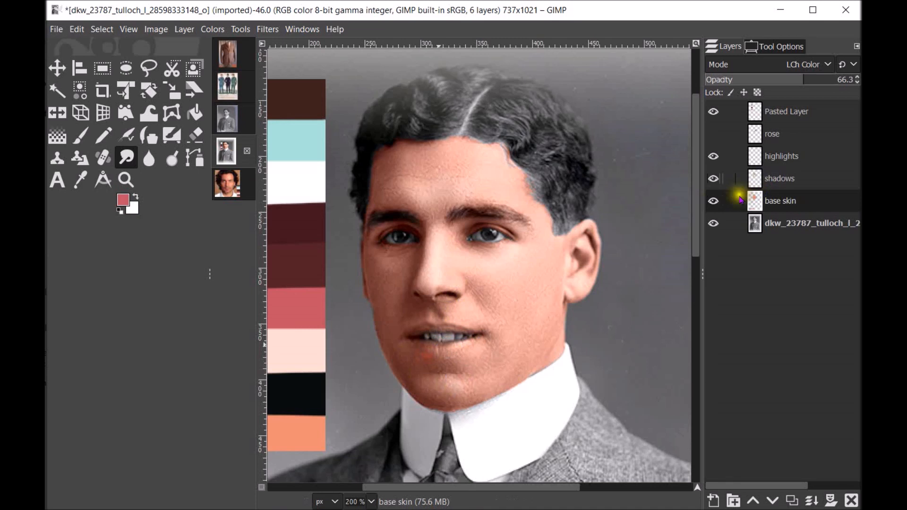
- Show the rose layer again, soften its paint around the lips and set its opacity to 56.6
click(714, 136)
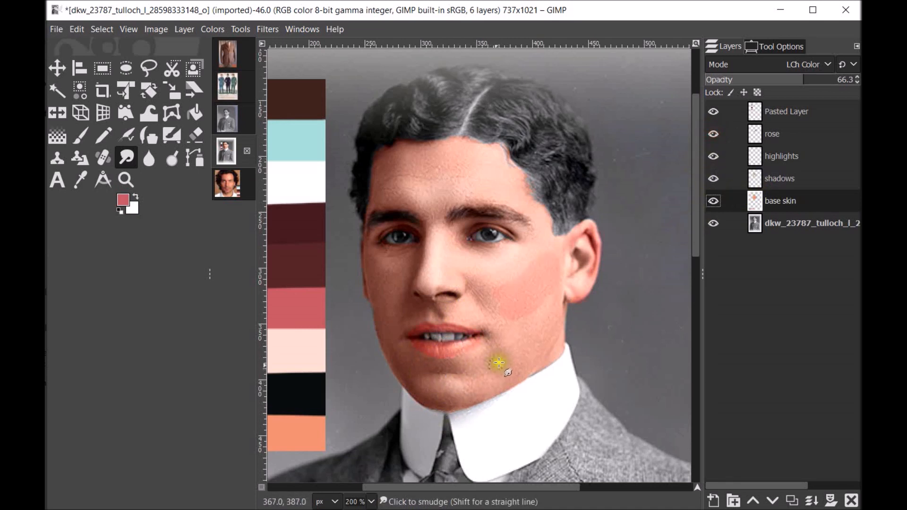
click(789, 133)
mouse_move(467, 363)
mouse_down()
mouse_move(480, 347)
mouse_move(477, 360)
mouse_move(487, 342)
mouse_move(466, 362)
mouse_move(477, 320)
mouse_up()
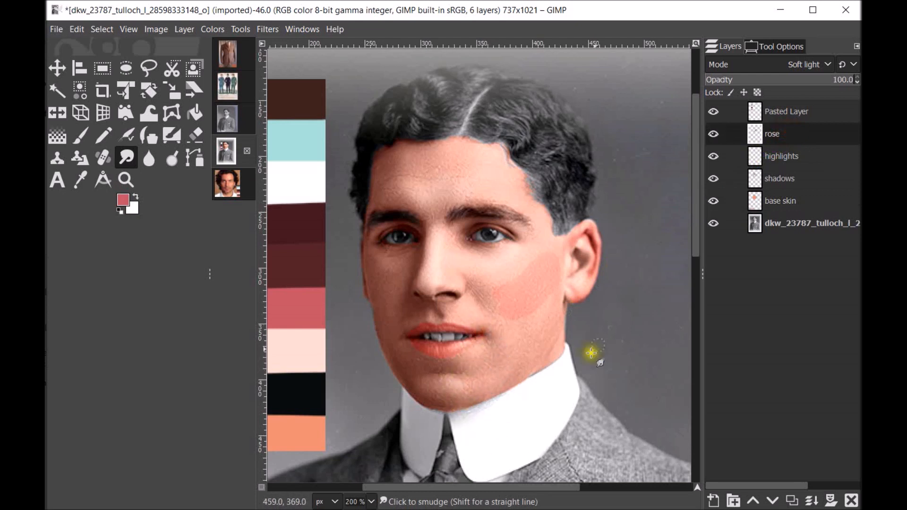
drag(815, 80, 799, 81)
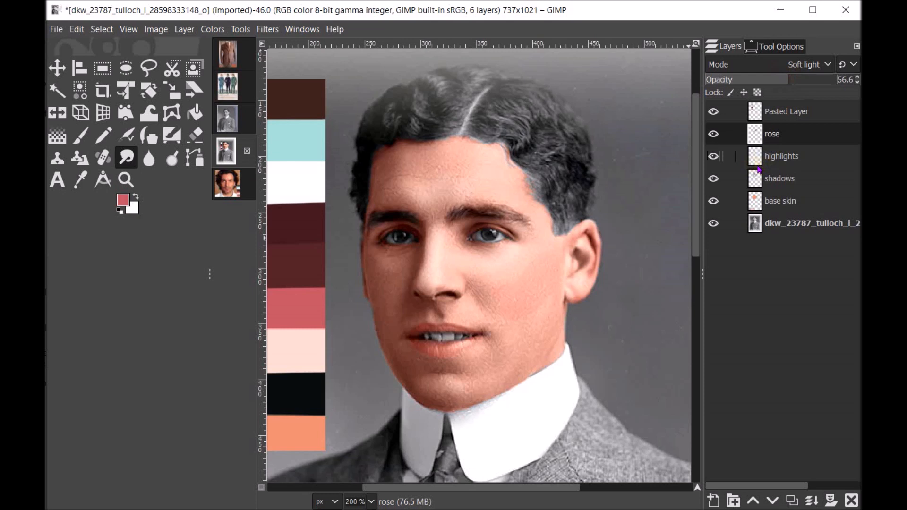
- Enlarge the Smudge brush and blend the rose layer across the cheek, around the mouth and chin, and toward the ear
double_click(127, 161)
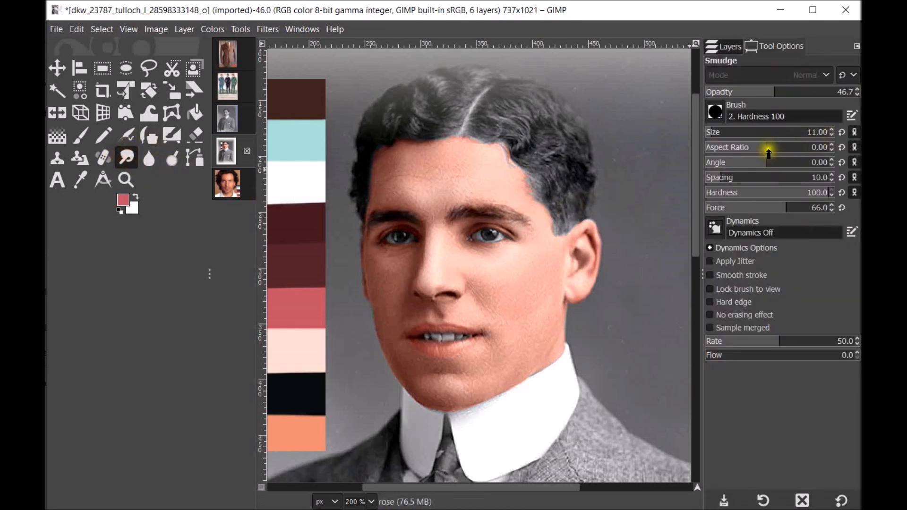
click(728, 47)
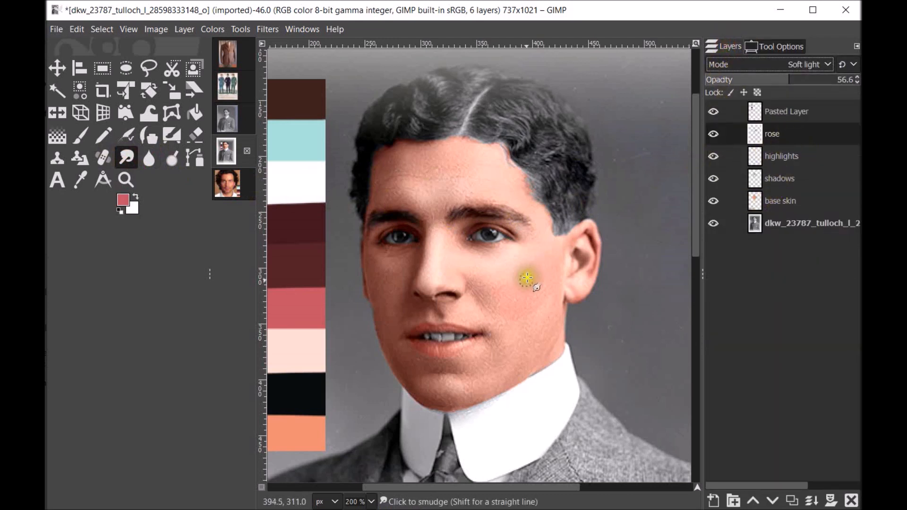
key(bracketright)
key(bracketright)
key(bracketright)
key(bracketright)
mouse_move(522, 315)
mouse_down()
mouse_move(544, 315)
mouse_move(544, 277)
mouse_move(495, 281)
mouse_move(551, 259)
mouse_move(538, 303)
mouse_move(530, 299)
mouse_move(510, 321)
mouse_move(497, 295)
mouse_move(488, 297)
mouse_move(587, 239)
mouse_move(579, 279)
mouse_move(501, 290)
mouse_move(498, 282)
mouse_move(526, 267)
mouse_move(537, 290)
mouse_move(517, 318)
mouse_move(483, 285)
mouse_move(492, 290)
mouse_move(538, 265)
mouse_move(544, 298)
mouse_move(383, 280)
mouse_move(389, 296)
mouse_move(504, 299)
mouse_move(509, 308)
mouse_move(477, 317)
mouse_up()
drag(418, 307, 403, 322)
mouse_move(441, 374)
mouse_down()
mouse_move(510, 349)
mouse_move(500, 358)
mouse_move(533, 325)
mouse_move(566, 263)
mouse_up()
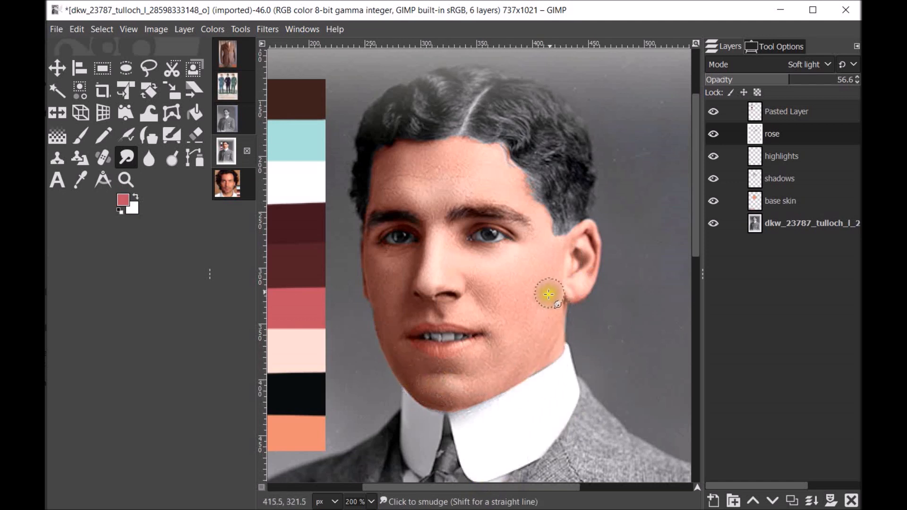
mouse_move(546, 263)
mouse_down()
mouse_move(551, 247)
mouse_move(550, 267)
mouse_up()
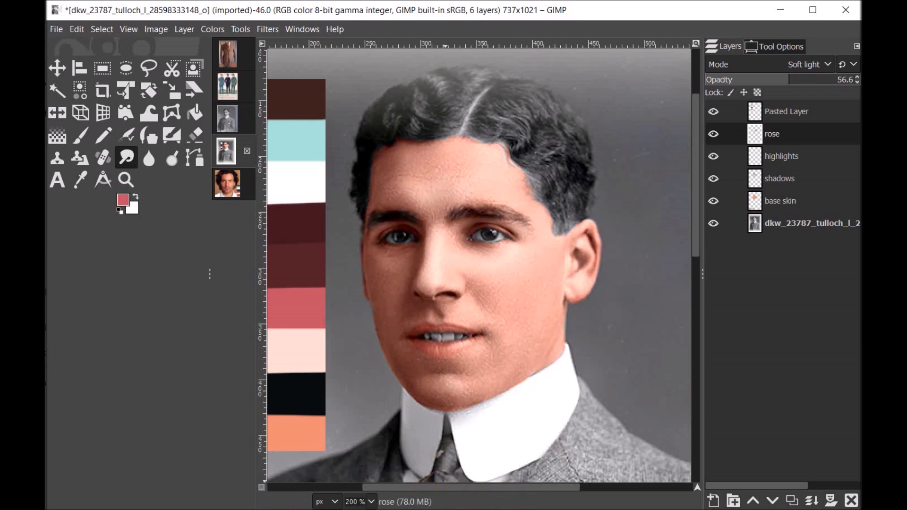
- Create a new transparent layer named beard in Soft light mode above the rose layer
click(713, 501)
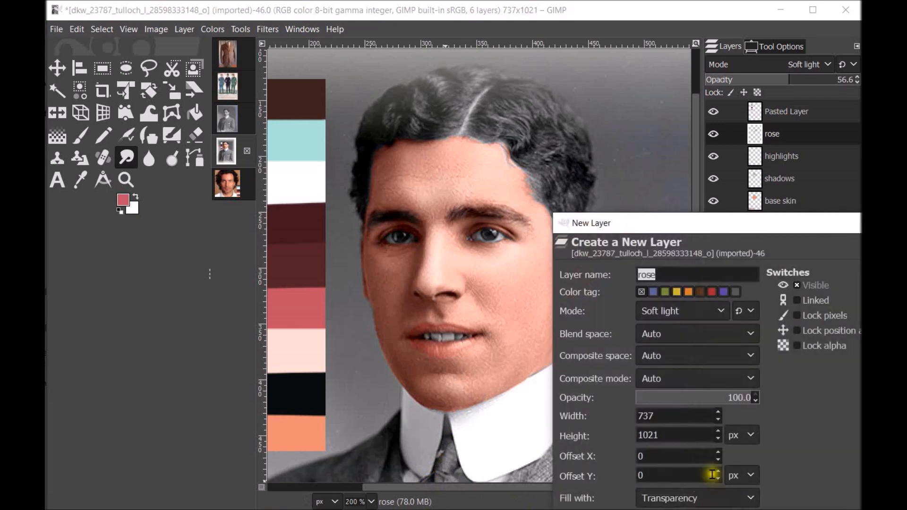
drag(767, 225, 635, 125)
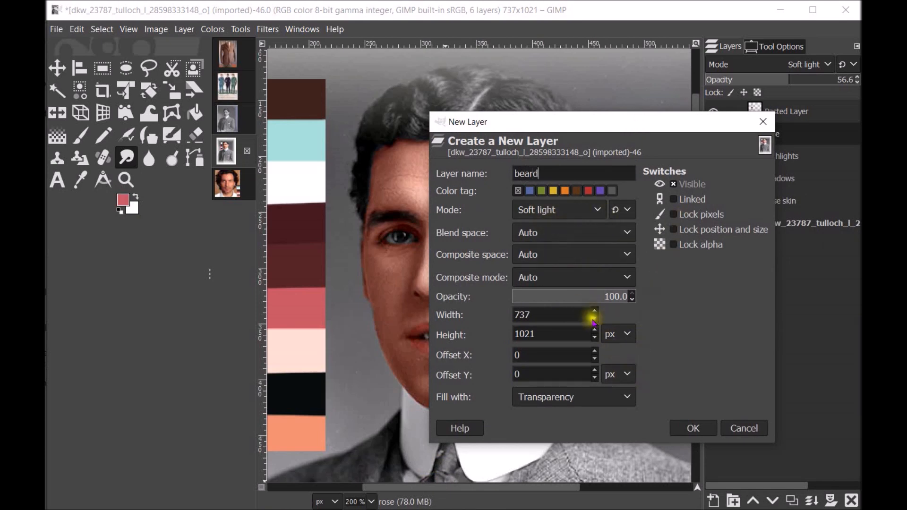
click(692, 428)
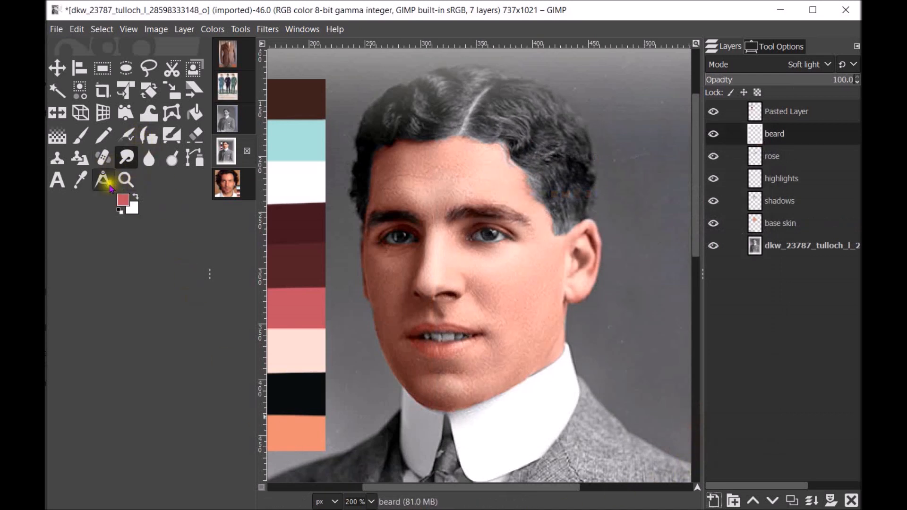
- Sample the pale blue palette swatch and paint it over the chin and jaw up toward the ear on the beard layer
click(81, 182)
click(311, 139)
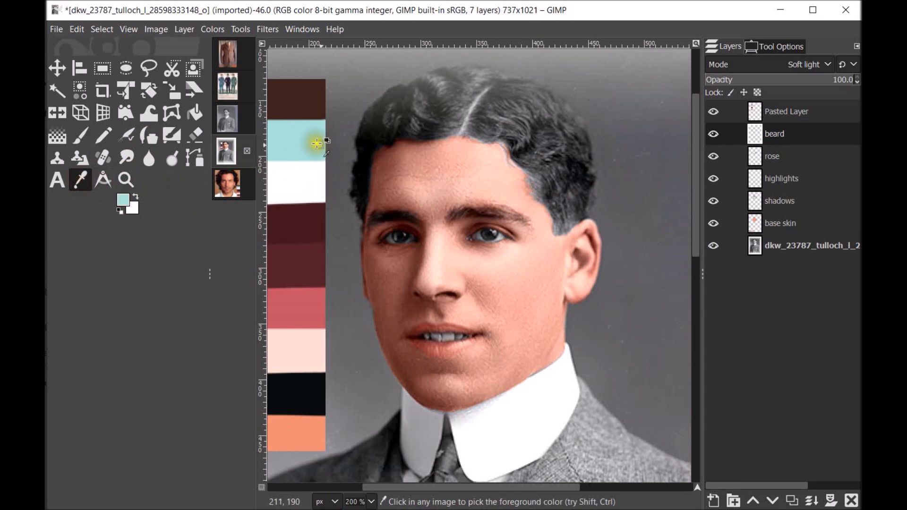
click(81, 137)
mouse_move(441, 390)
mouse_down()
mouse_move(513, 364)
mouse_move(543, 336)
mouse_move(552, 307)
mouse_move(492, 361)
mouse_move(418, 374)
mouse_move(398, 367)
mouse_move(431, 390)
mouse_move(472, 387)
mouse_move(525, 360)
mouse_move(543, 330)
mouse_move(527, 362)
mouse_up()
- Reduce the brush size to 13 and paint the moustache area and side of the jaw, undoing the last stray dab
key(bracketleft)
key(bracketleft)
key(bracketleft)
key(bracketleft)
key(bracketleft)
key(bracketleft)
key(bracketleft)
key(bracketleft)
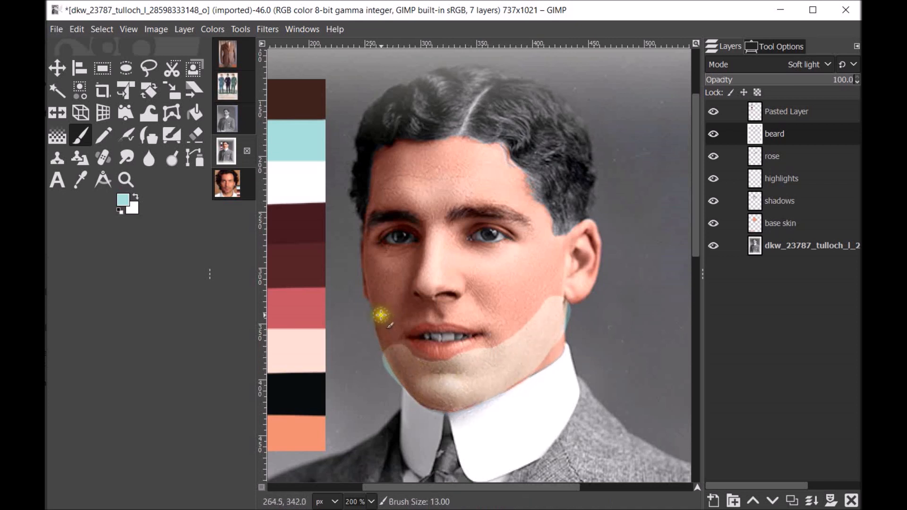
mouse_move(379, 316)
mouse_down()
mouse_move(392, 352)
mouse_move(400, 327)
mouse_move(422, 313)
mouse_move(458, 311)
mouse_move(506, 336)
mouse_up()
click(520, 335)
key(ctrl+z)
- Reduce the brush size to 4 and paint the pale blue under the eyes
key(bracketleft)
key(bracketleft)
key(bracketleft)
key(bracketleft)
key(bracketleft)
key(bracketleft)
key(bracketleft)
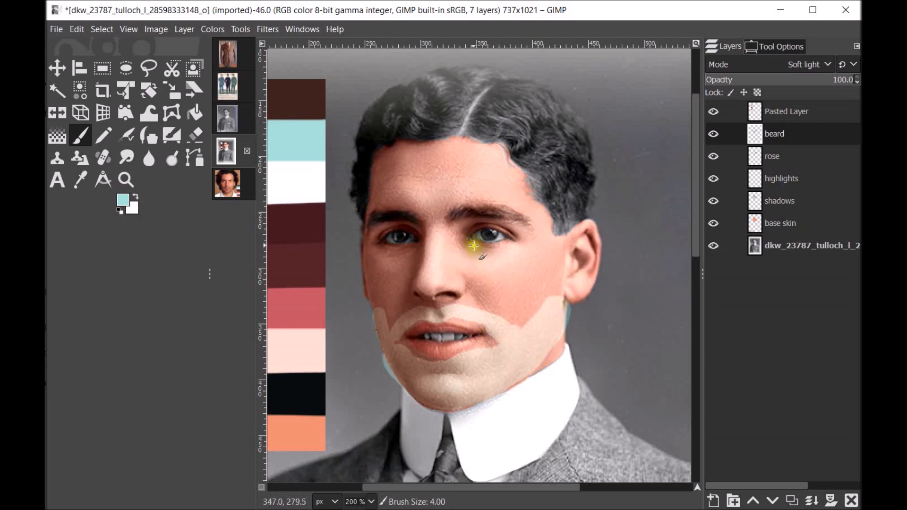
drag(480, 243, 508, 239)
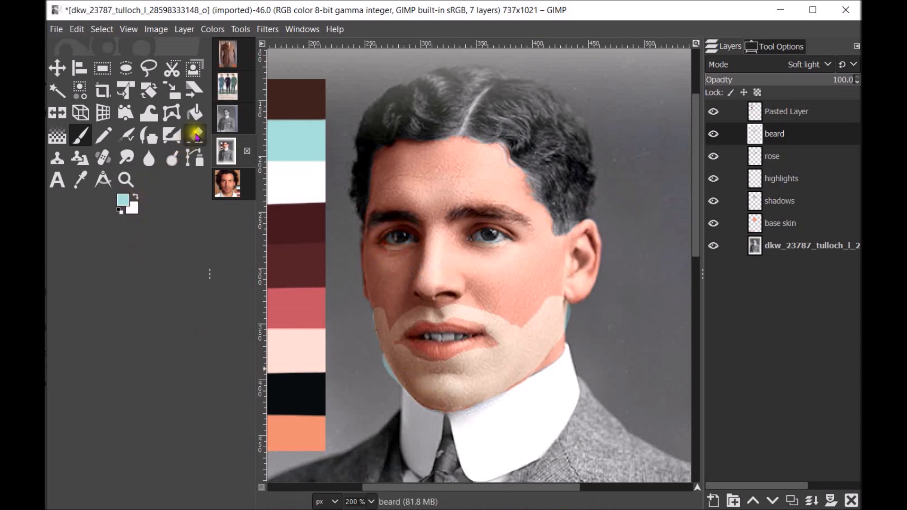
- Erase the pale blue paint that spills past the jaw edges and tidy the moustache area beside the mouth
click(196, 137)
drag(378, 366, 407, 399)
mouse_move(573, 307)
mouse_down()
mouse_move(567, 340)
mouse_move(567, 333)
mouse_up()
mouse_move(376, 310)
mouse_down()
mouse_move(366, 310)
mouse_move(373, 326)
mouse_move(372, 306)
mouse_up()
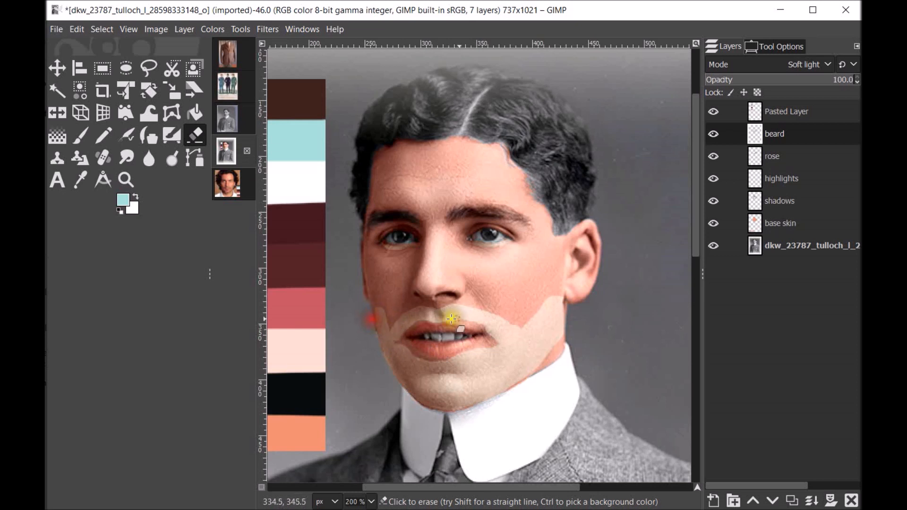
mouse_move(492, 310)
mouse_down()
mouse_move(523, 324)
mouse_move(490, 307)
mouse_move(501, 326)
mouse_up()
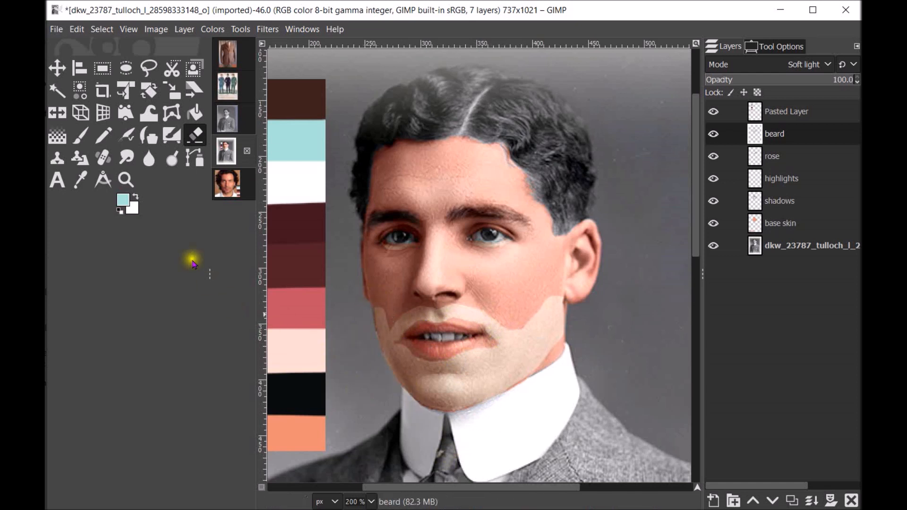
- Fill in the gaps around the lips and mouth corners with pale blue paint on the beard layer
click(80, 135)
mouse_move(472, 321)
mouse_down()
mouse_move(462, 325)
mouse_move(488, 350)
mouse_move(497, 346)
mouse_move(482, 351)
mouse_up()
mouse_move(408, 352)
mouse_down()
mouse_move(414, 360)
mouse_move(397, 346)
mouse_up()
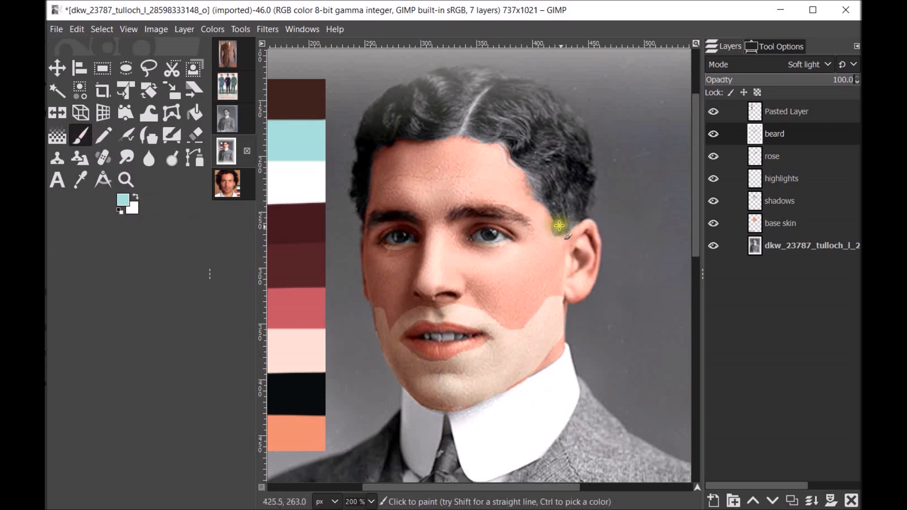
- Lower the beard layer's opacity to 19.1 and compare the portrait with the layer hidden and shown
drag(787, 80, 773, 81)
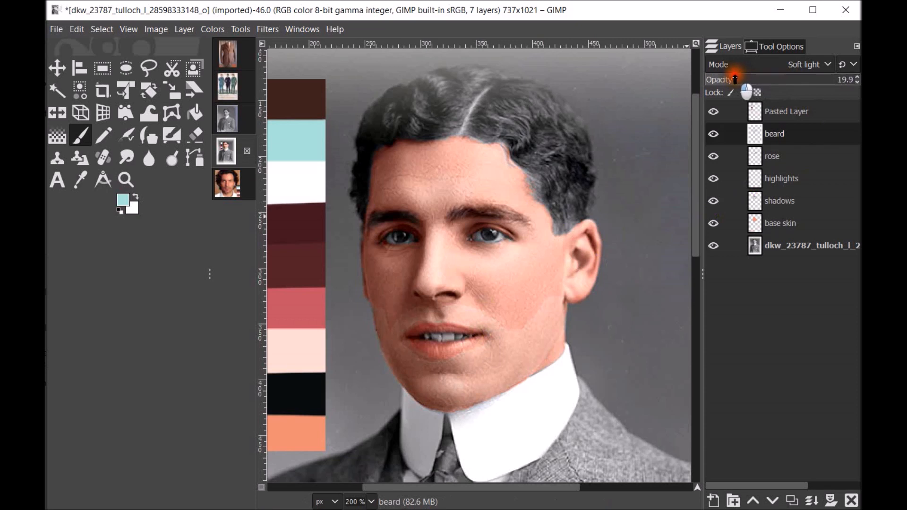
click(713, 134)
click(713, 134)
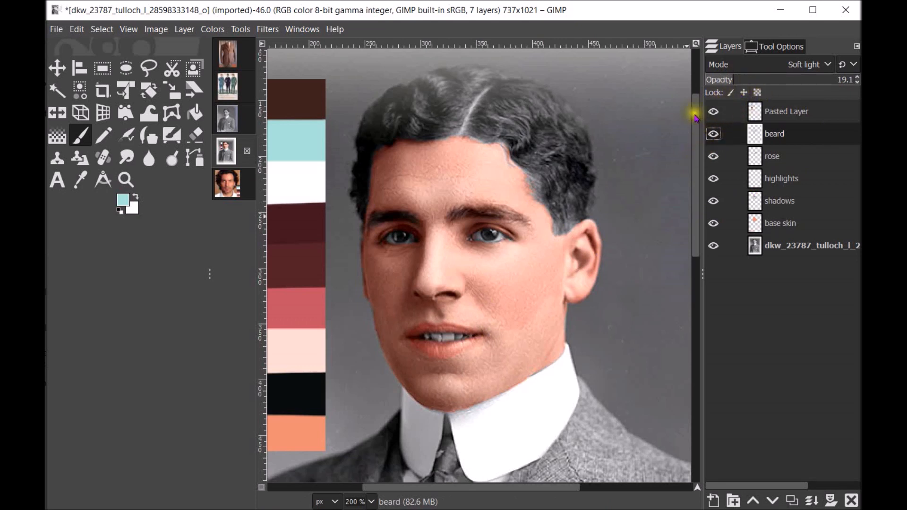
- Smudge the beard layer's edges across the cheek and under both eyes
click(126, 157)
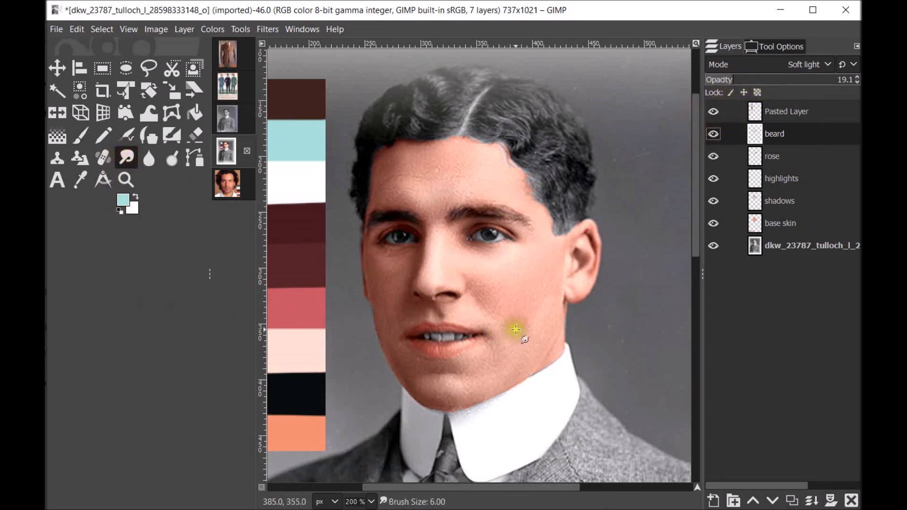
mouse_move(517, 332)
mouse_down()
mouse_move(554, 296)
mouse_move(517, 329)
mouse_move(463, 310)
mouse_move(397, 315)
mouse_move(385, 306)
mouse_move(382, 315)
mouse_move(388, 325)
mouse_move(543, 319)
mouse_move(543, 288)
mouse_up()
mouse_move(490, 258)
mouse_down()
mouse_move(505, 244)
mouse_move(480, 249)
mouse_move(489, 253)
mouse_up()
mouse_move(403, 249)
mouse_down()
mouse_move(380, 248)
mouse_move(391, 260)
mouse_move(479, 280)
mouse_move(457, 281)
mouse_move(559, 266)
mouse_up()
- Set the rose layer's opacity to 43.1 and smudge its colour around the mouth corners, upper lip and cheek
click(801, 153)
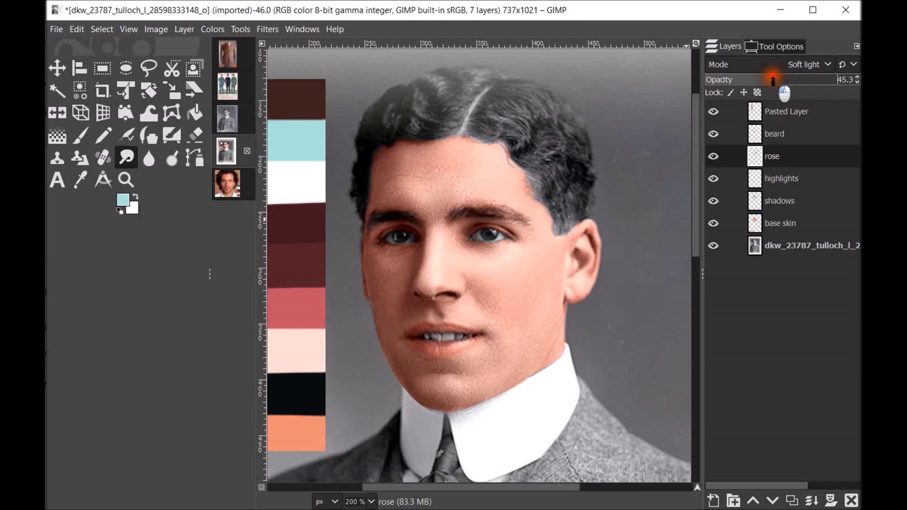
drag(478, 366, 486, 343)
mouse_move(410, 363)
mouse_down()
mouse_move(422, 336)
mouse_move(412, 331)
mouse_up()
mouse_move(413, 333)
mouse_down()
mouse_move(407, 342)
mouse_move(414, 332)
mouse_up()
key([)
drag(421, 316, 413, 330)
mouse_move(424, 313)
mouse_down()
mouse_move(404, 330)
mouse_move(411, 352)
mouse_move(433, 355)
mouse_move(482, 336)
mouse_move(429, 321)
mouse_up()
mouse_move(547, 318)
mouse_down()
mouse_move(544, 333)
mouse_move(562, 275)
mouse_move(547, 283)
mouse_up()
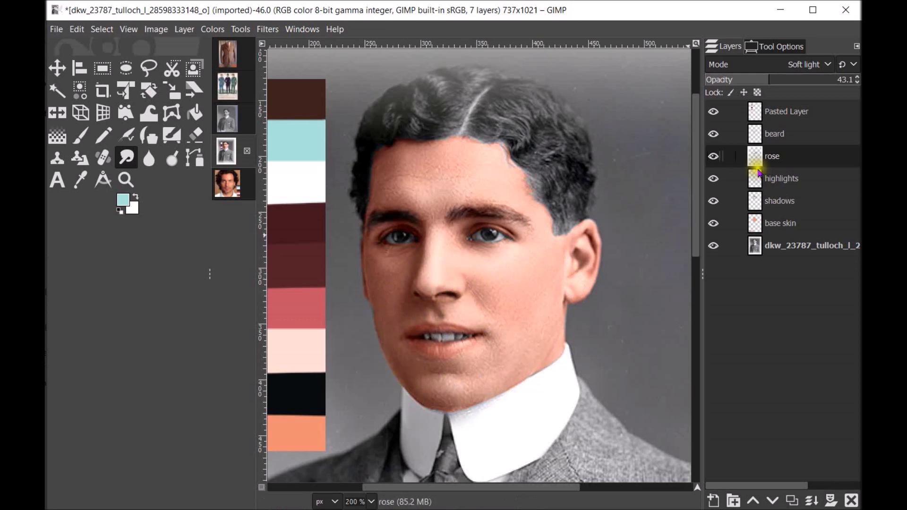
- Sample the white palette swatch and create a transparent Soft light layer named eye white above the beard layer
click(796, 135)
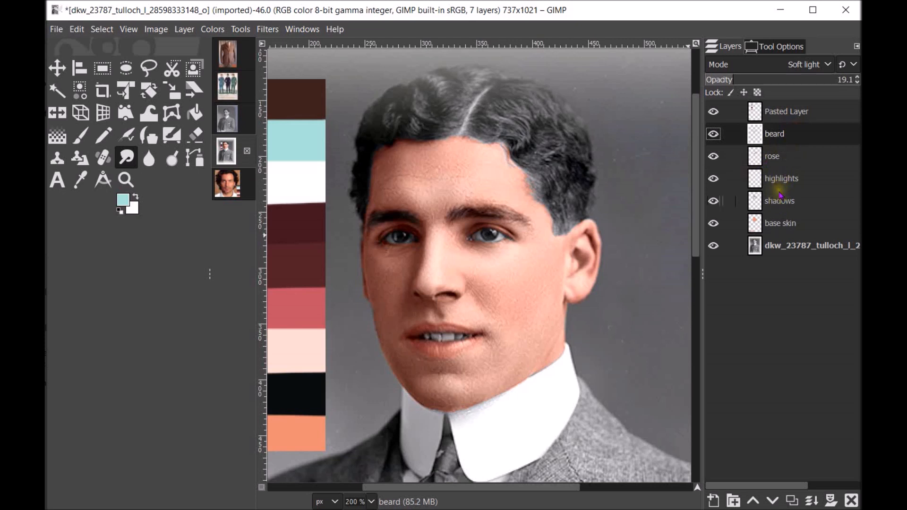
click(81, 179)
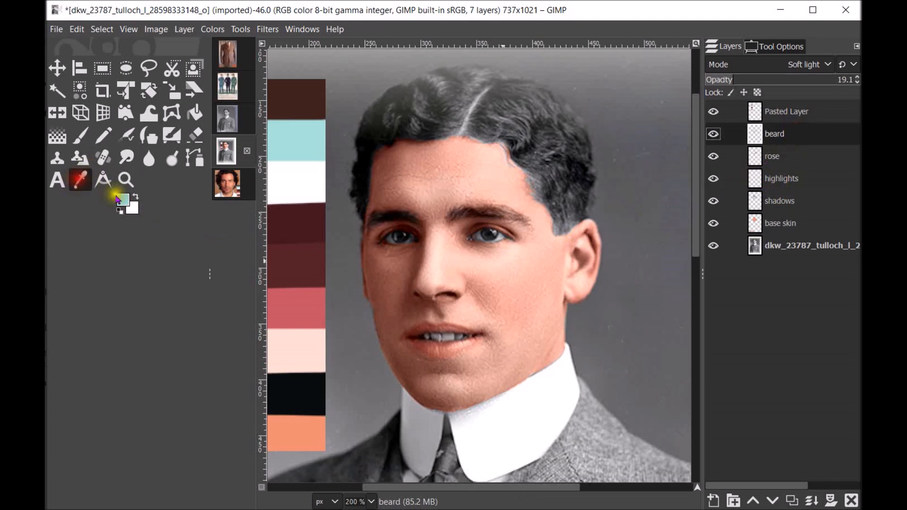
click(298, 183)
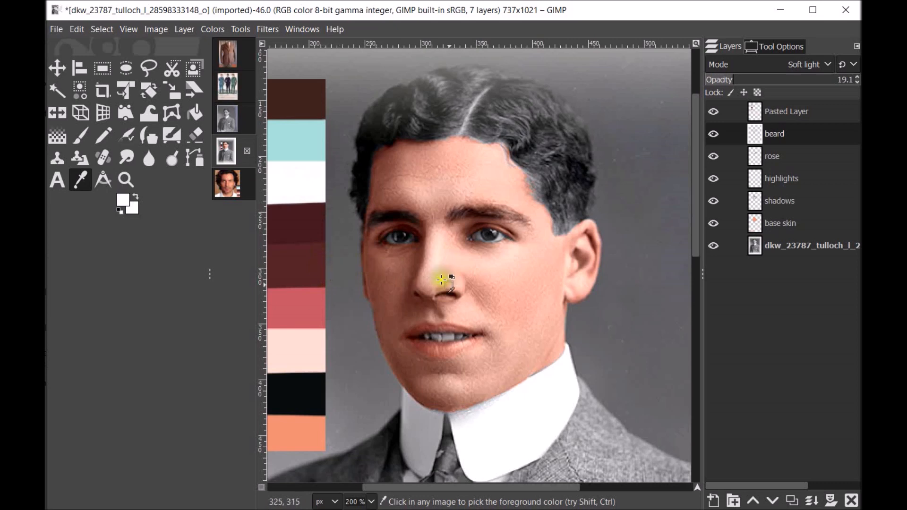
click(714, 501)
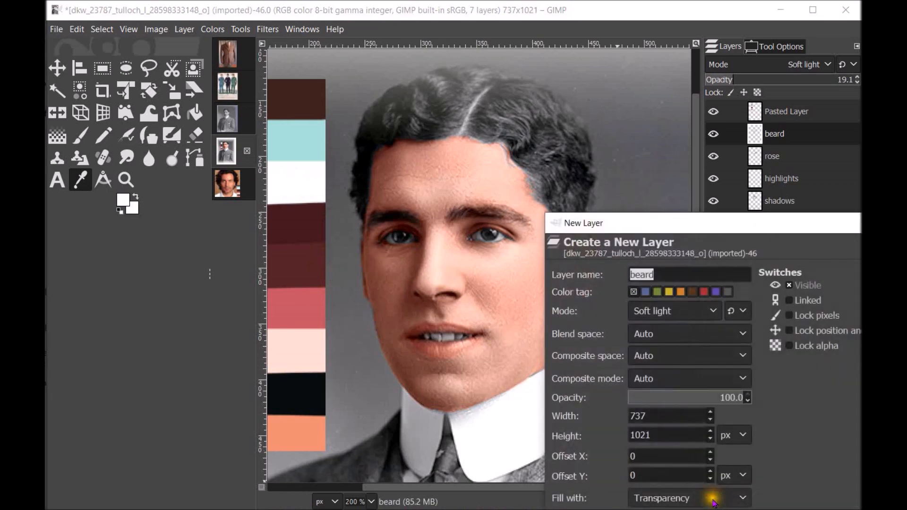
drag(684, 218, 482, 93)
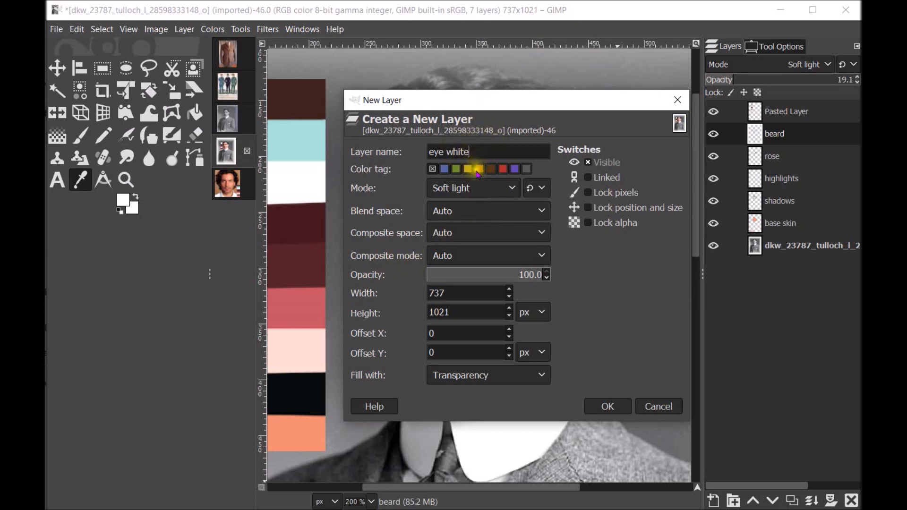
click(609, 407)
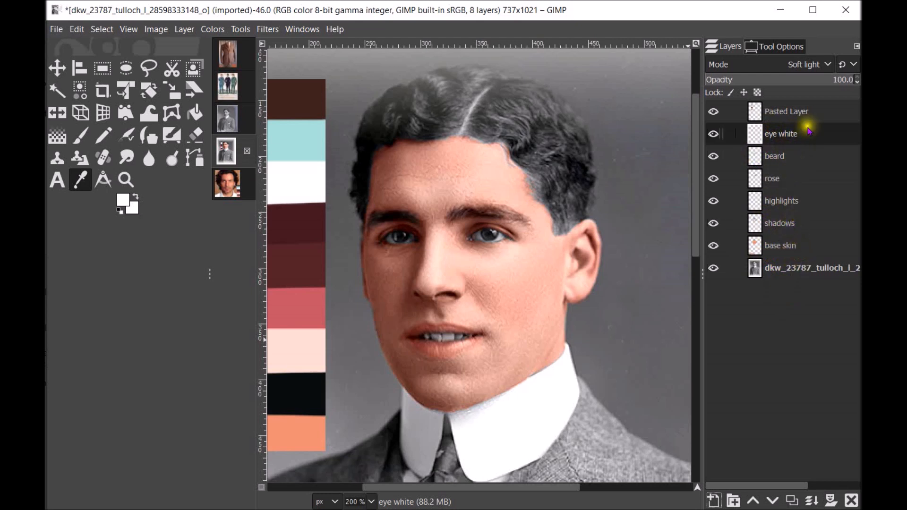
- Paint the whites of both eyes in white with a brush of size 1
click(79, 136)
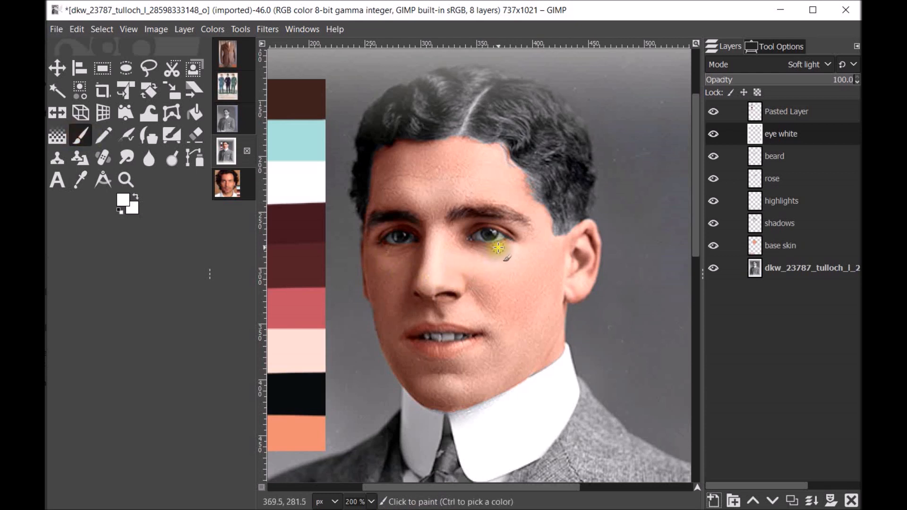
key(bracketleft)
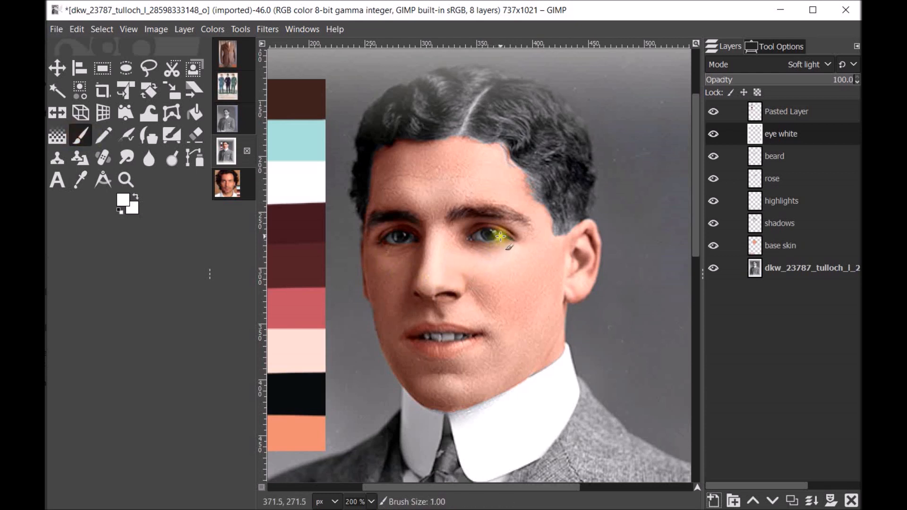
click(500, 234)
drag(501, 235, 482, 238)
click(408, 240)
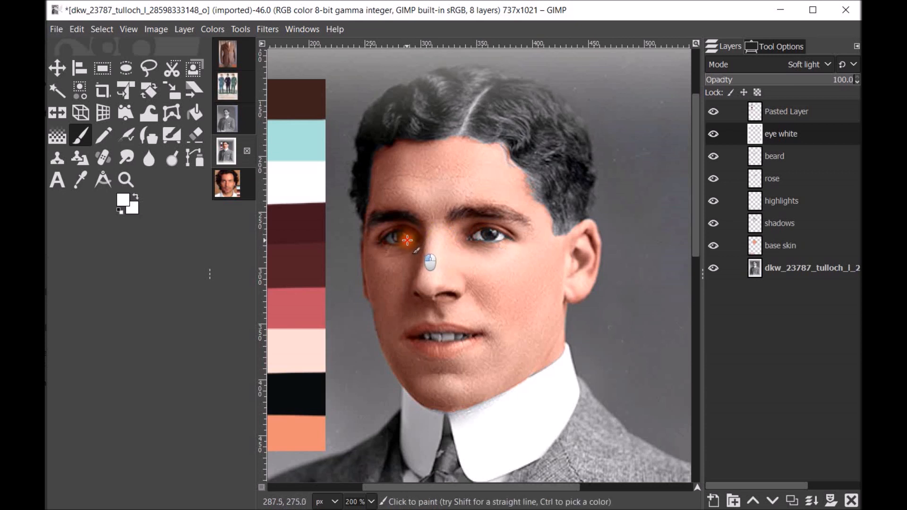
mouse_move(411, 237)
mouse_down()
mouse_move(395, 247)
mouse_move(389, 237)
mouse_move(394, 244)
mouse_up()
drag(405, 235, 407, 237)
drag(495, 233, 483, 237)
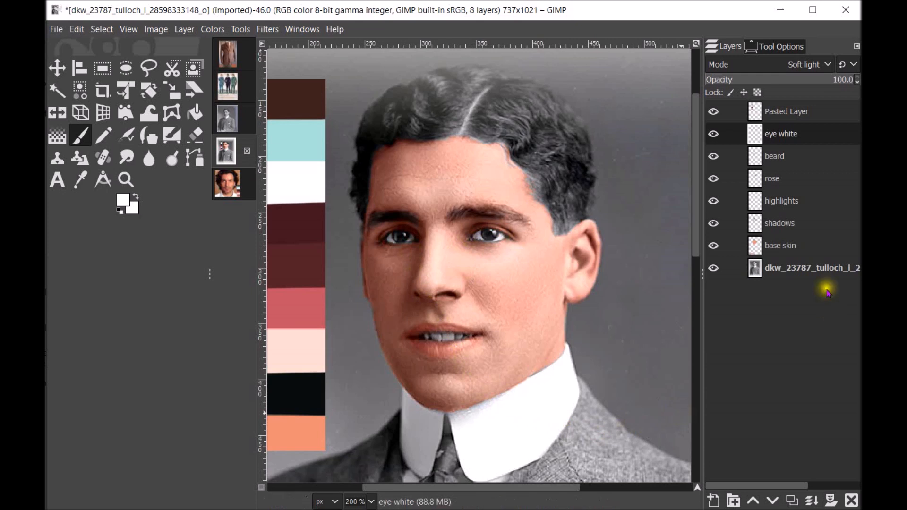
- Keep the eye white layer in Soft light mode and lower its opacity to 40.4
click(829, 65)
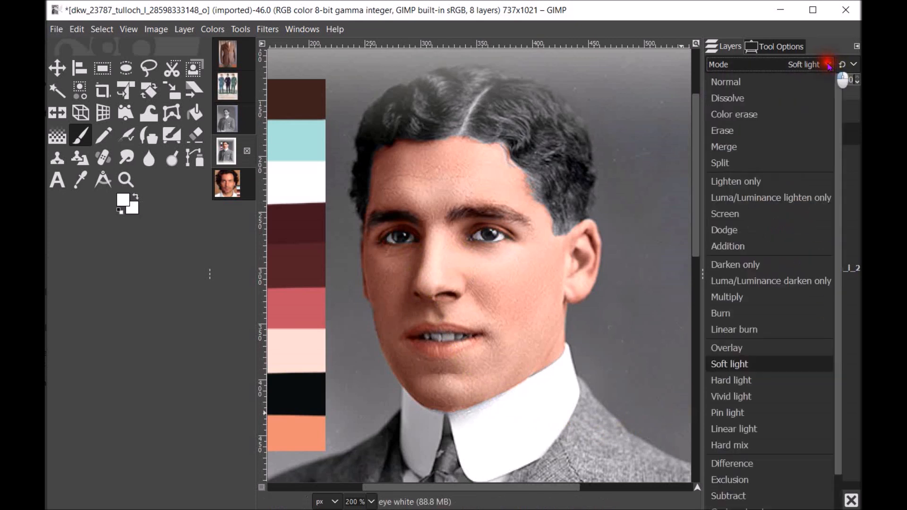
click(829, 66)
drag(822, 80, 779, 80)
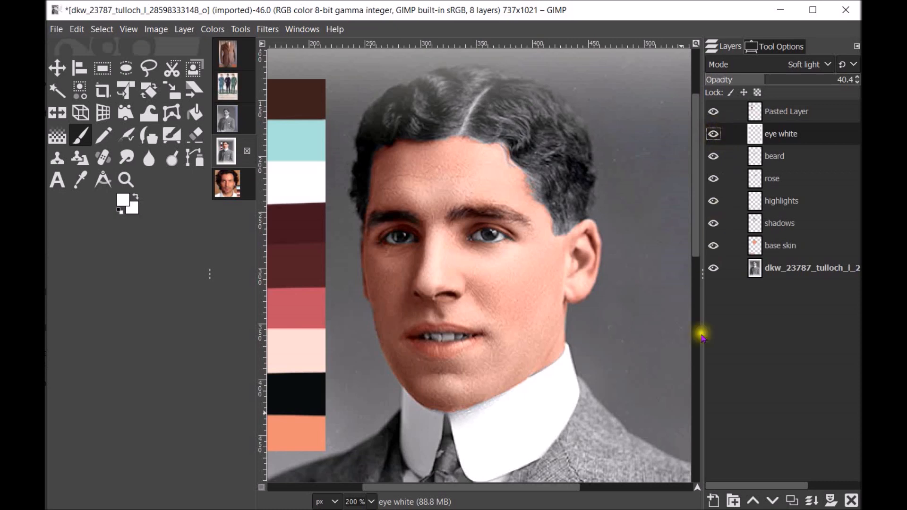
- Create a new transparent layer named eye colour in Soft light mode above the eye white layer
click(713, 501)
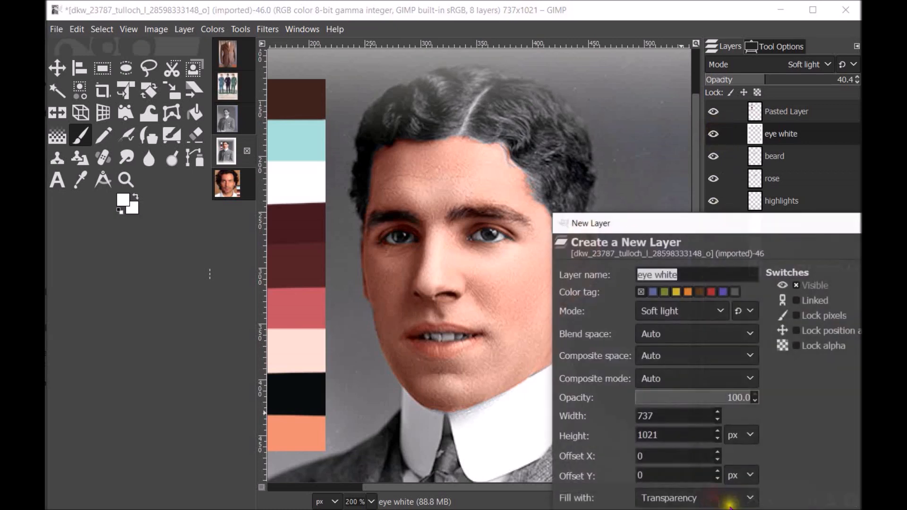
drag(711, 221, 548, 126)
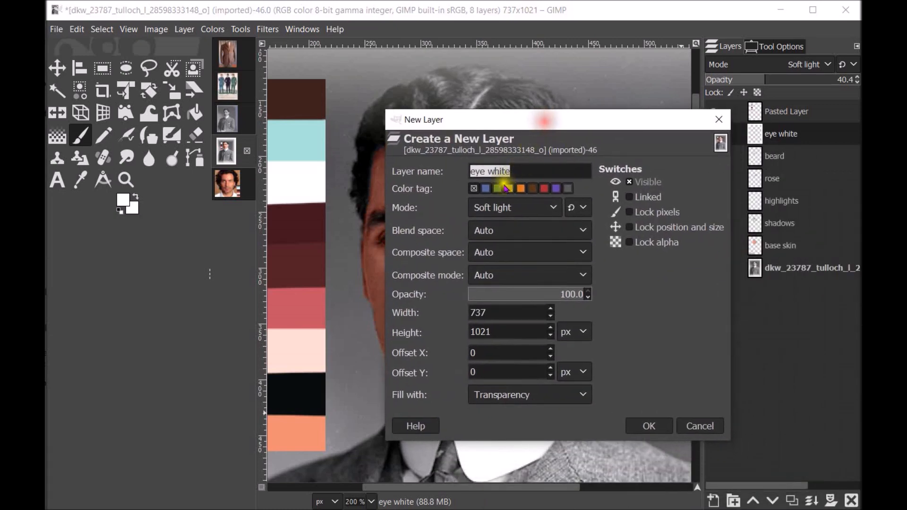
drag(517, 171, 489, 172)
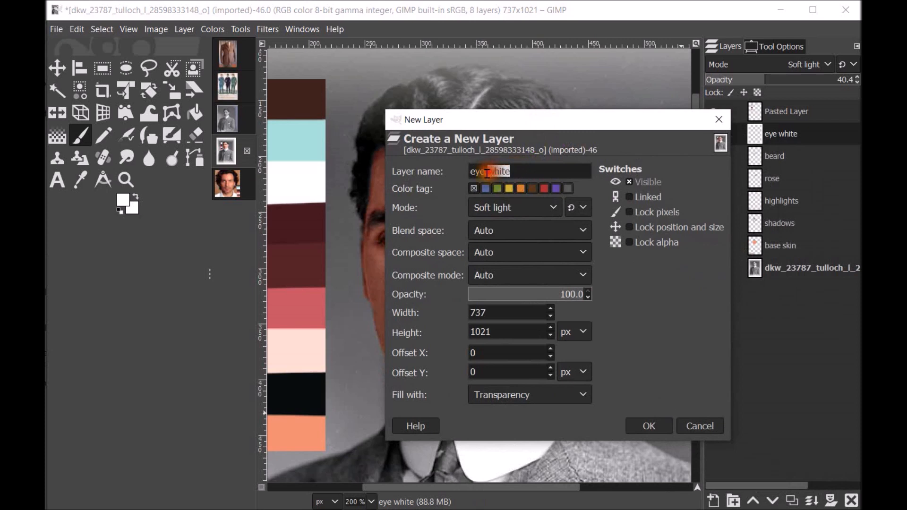
text(colo)
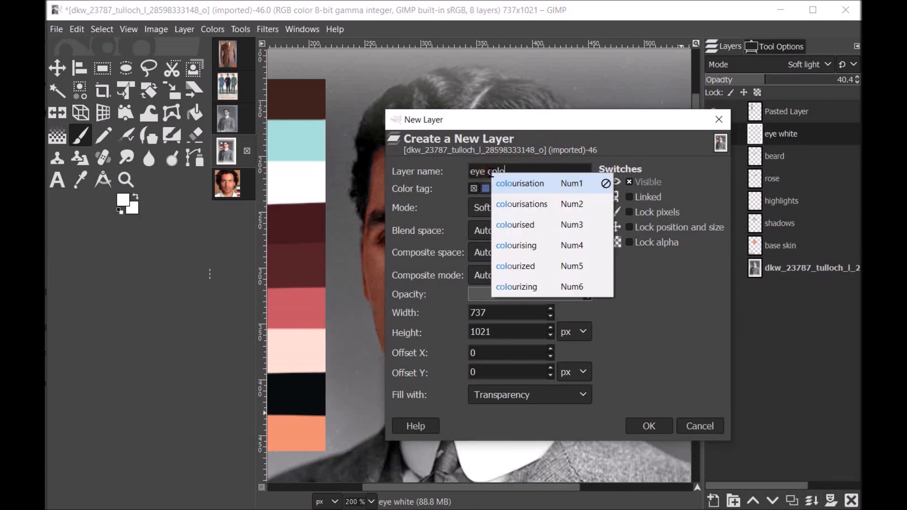
text(ur)
click(646, 425)
click(647, 425)
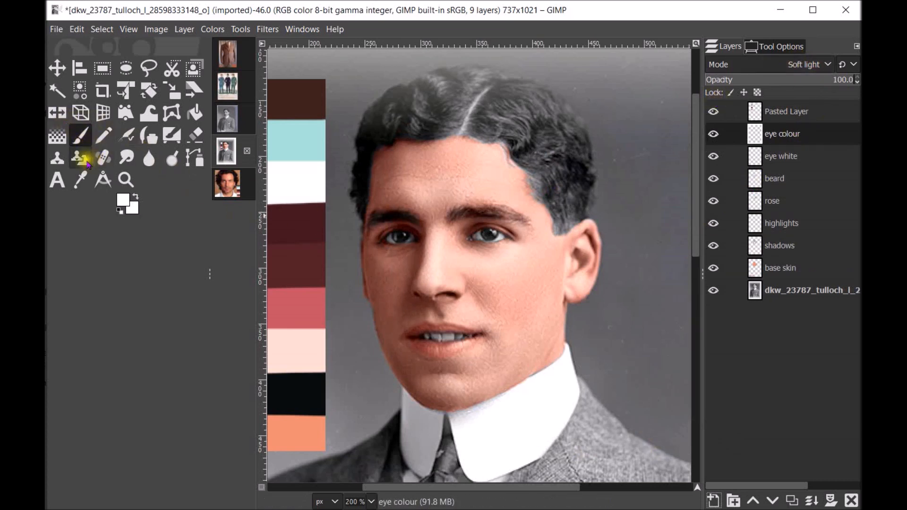
- Sample the dark brown palette swatch and paint both irises, reducing the brush size to 3
click(80, 180)
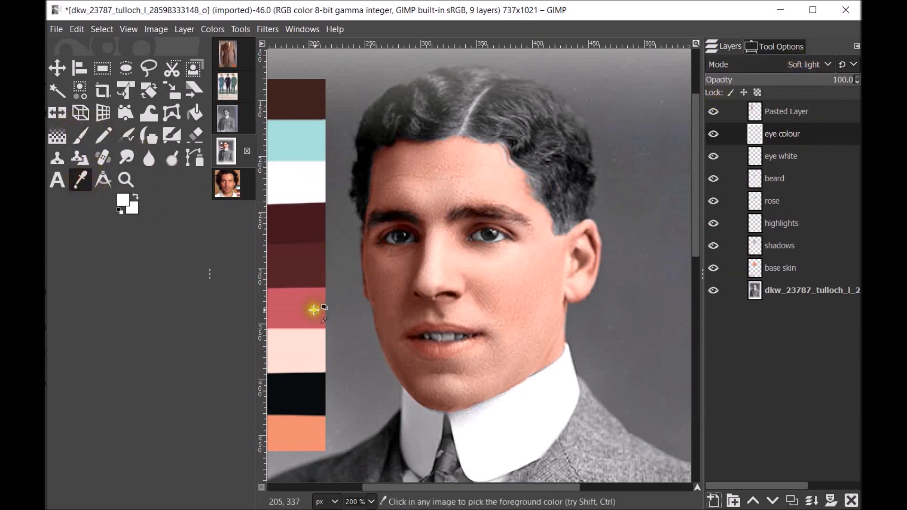
click(298, 97)
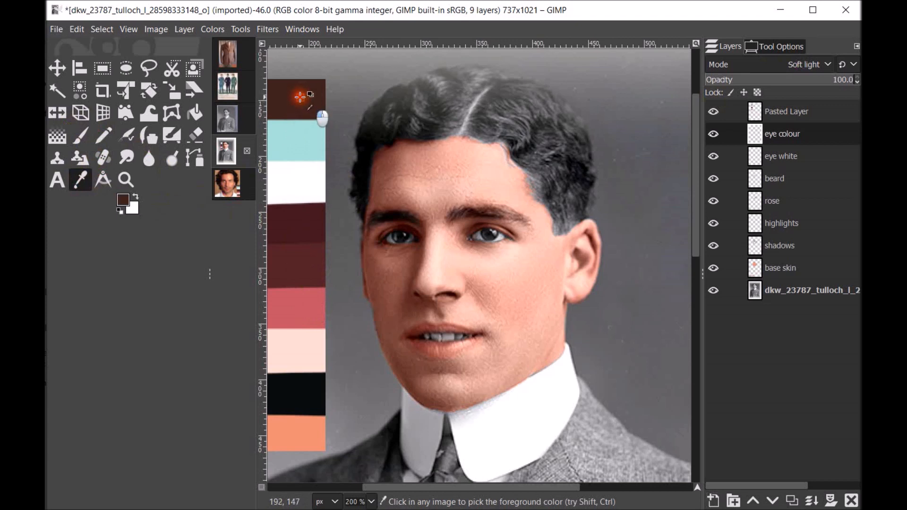
click(81, 136)
mouse_move(487, 235)
mouse_down()
mouse_move(486, 244)
mouse_move(486, 231)
mouse_move(495, 233)
mouse_move(483, 230)
mouse_move(496, 236)
mouse_move(486, 231)
mouse_up()
key(bracketleft)
key(bracketleft)
key(bracketleft)
drag(395, 235, 393, 236)
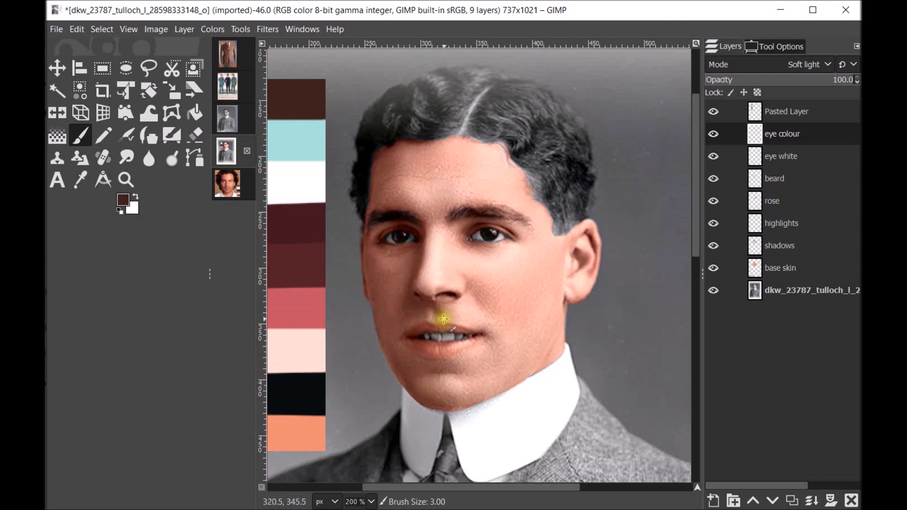
- Finish painting the iris, then create a new transparent layer named eye colour light in Soft light mode above the eye colour layer
drag(501, 236, 494, 237)
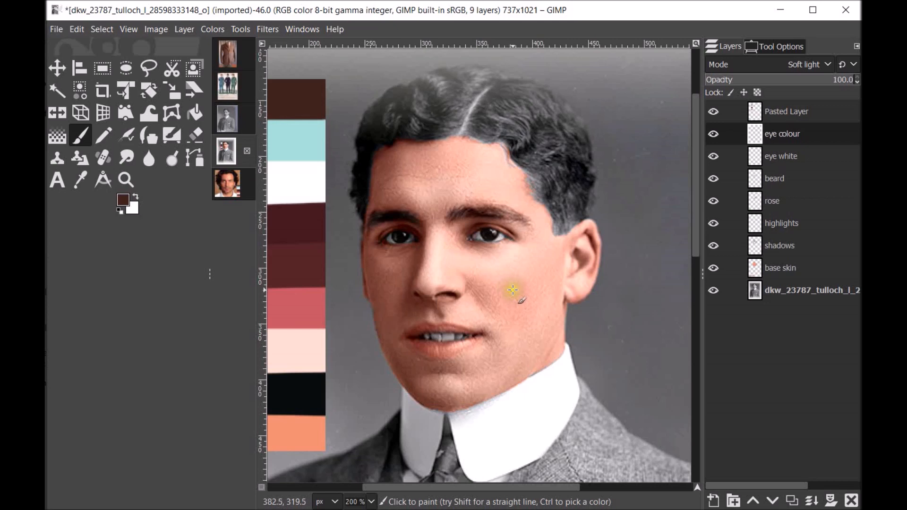
click(713, 500)
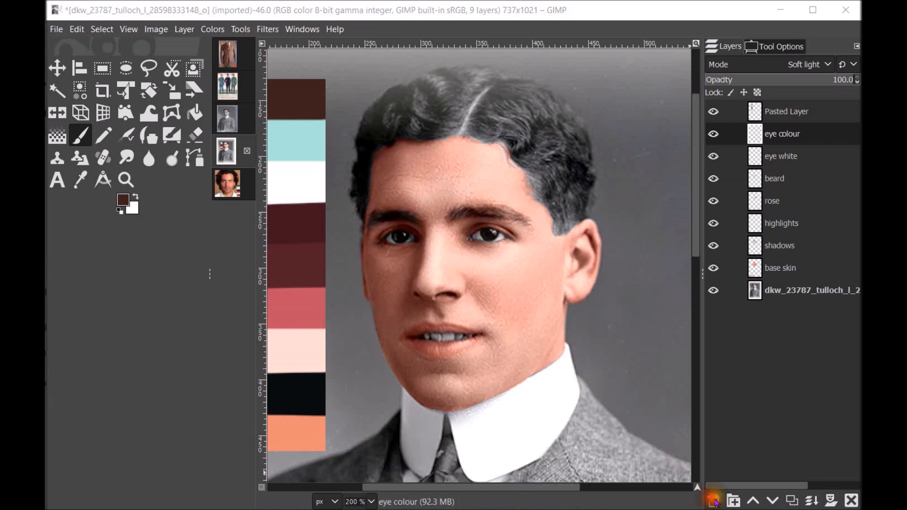
drag(754, 228, 577, 108)
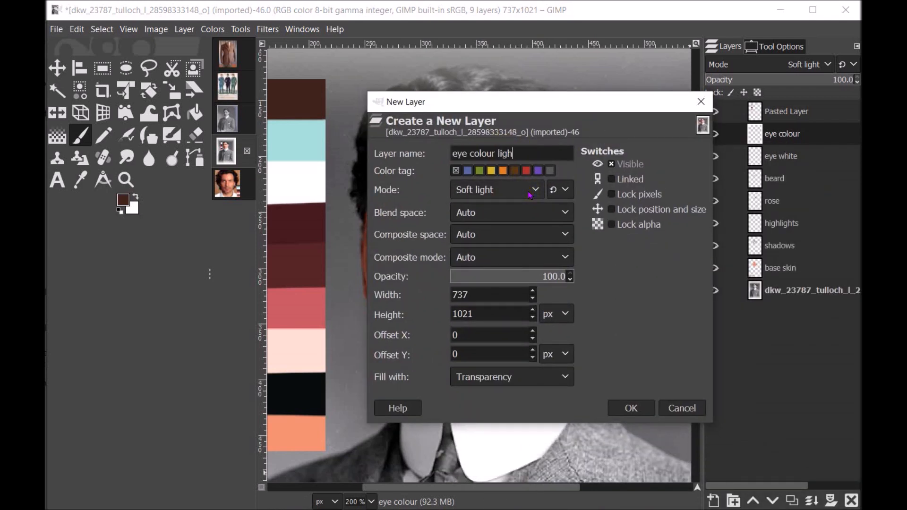
click(632, 410)
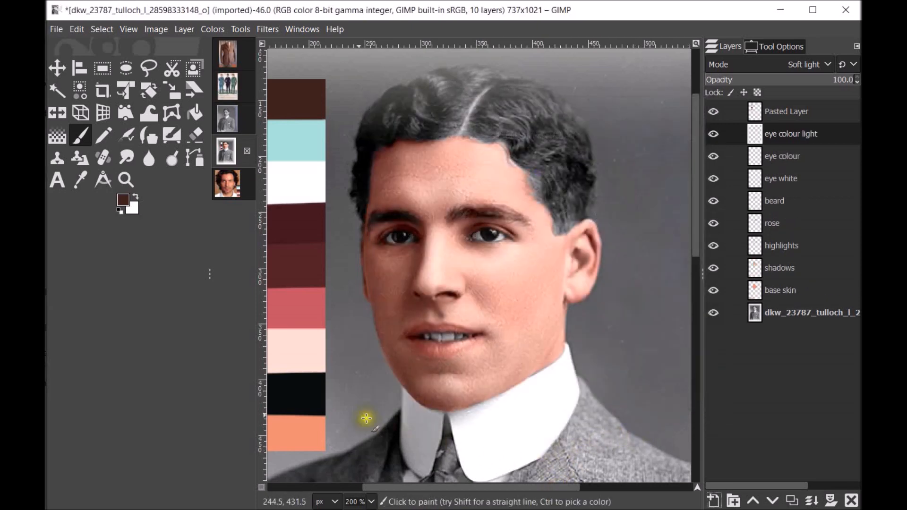
- Sample the pale pink palette swatch and paint light touches in both irises on the eye colour light layer
click(80, 178)
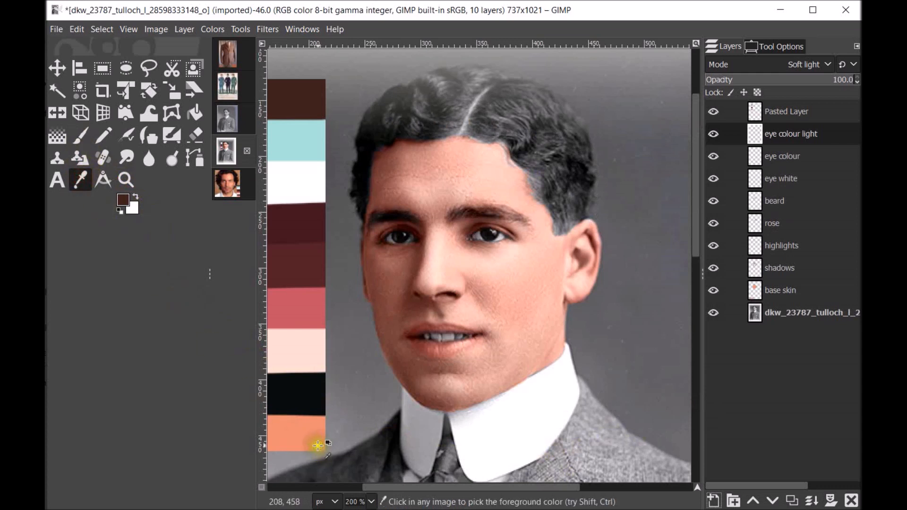
click(305, 351)
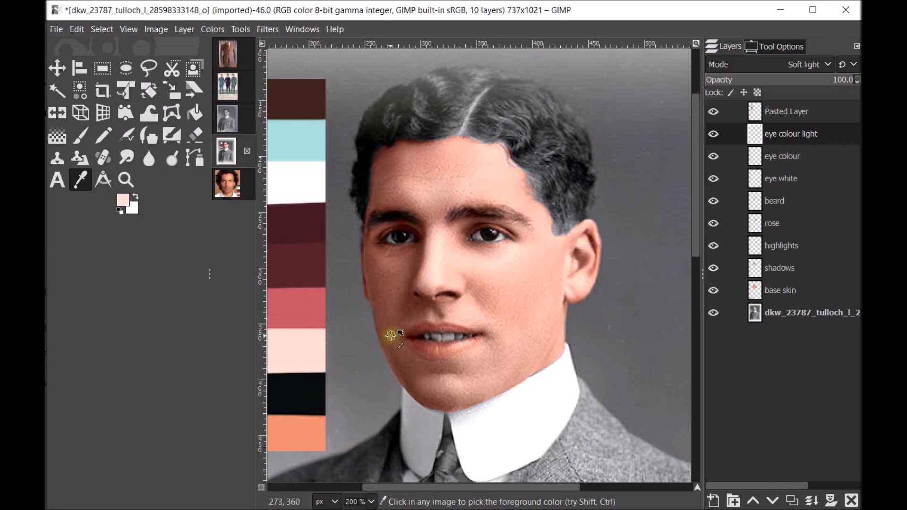
click(80, 135)
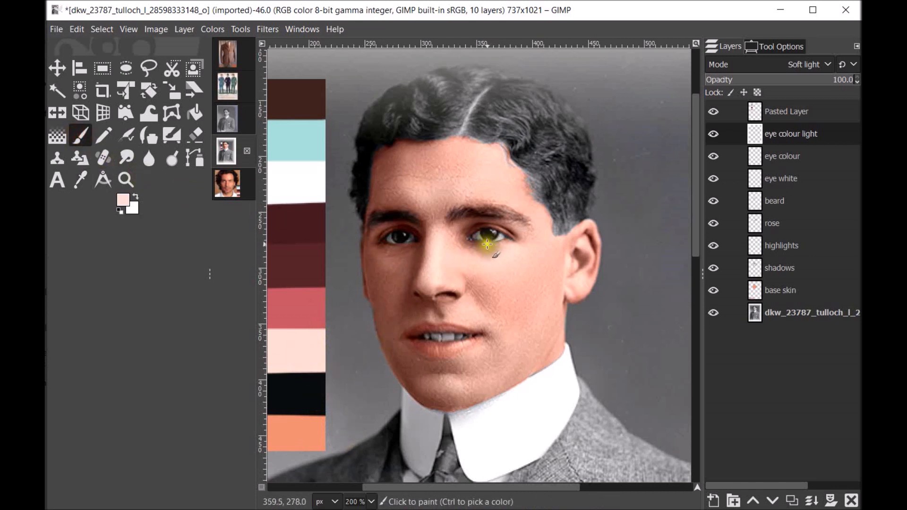
mouse_move(489, 235)
mouse_down()
mouse_move(496, 239)
mouse_move(488, 236)
mouse_up()
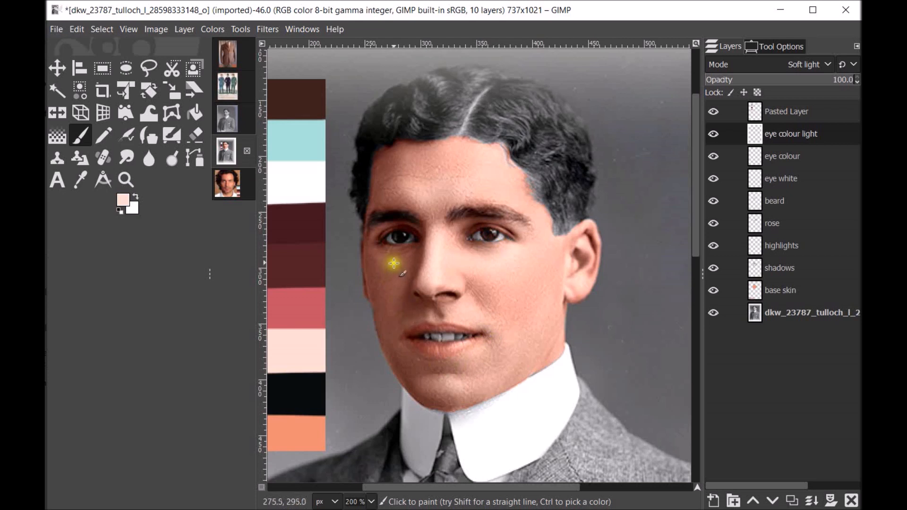
drag(394, 235, 400, 240)
click(405, 237)
click(394, 236)
drag(483, 232, 488, 238)
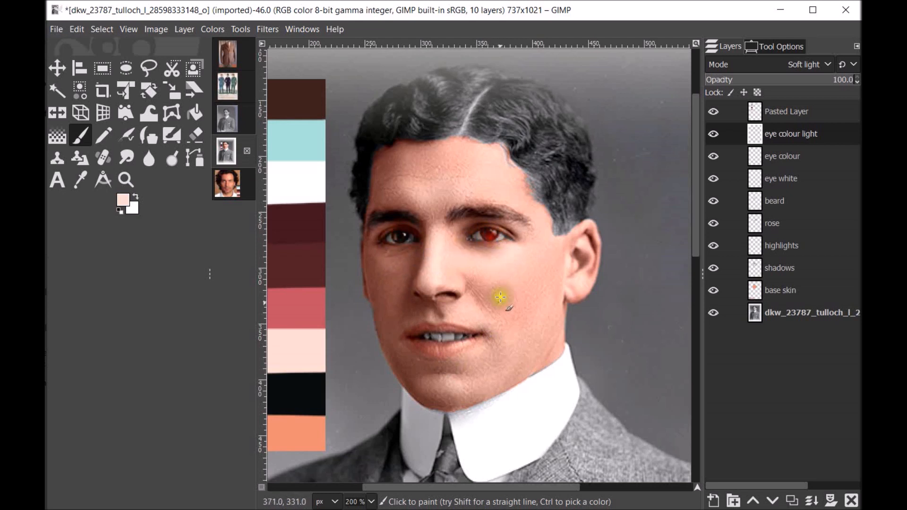
- Lower the eye colour layer's opacity to 76.8
click(797, 155)
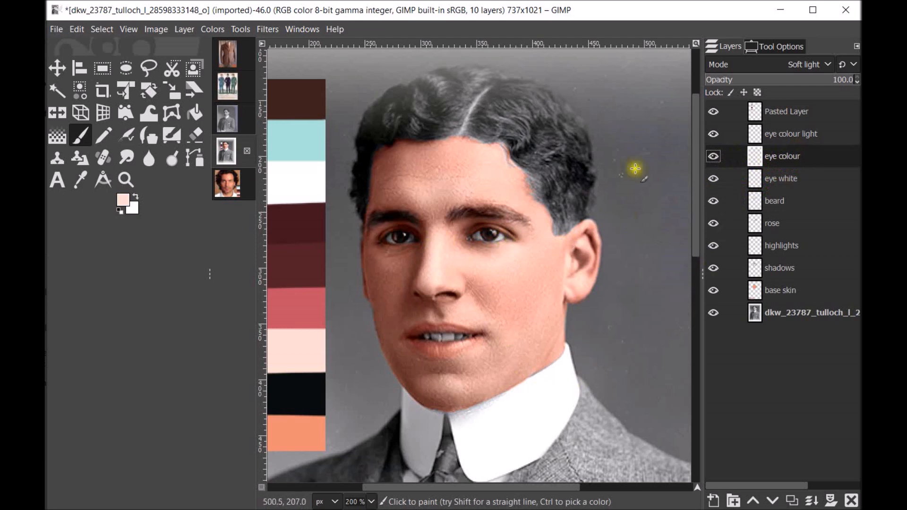
mouse_move(814, 81)
mouse_down()
mouse_move(771, 83)
mouse_move(813, 84)
mouse_up()
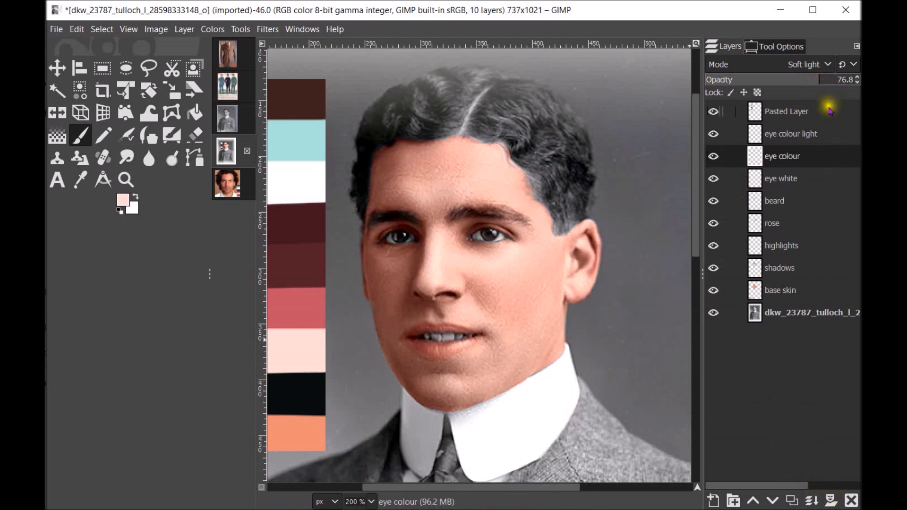
- Create a new transparent layer named hair base in Soft light mode above the eye colour light layer
click(830, 135)
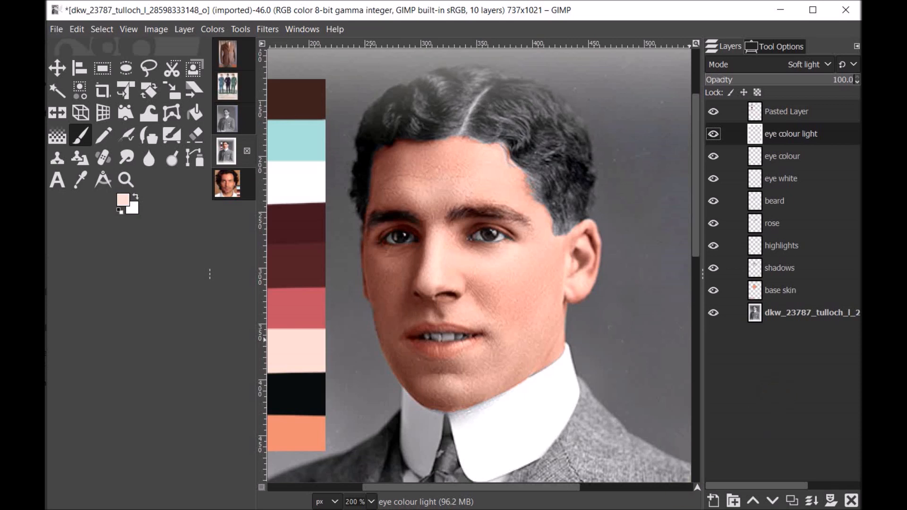
click(712, 501)
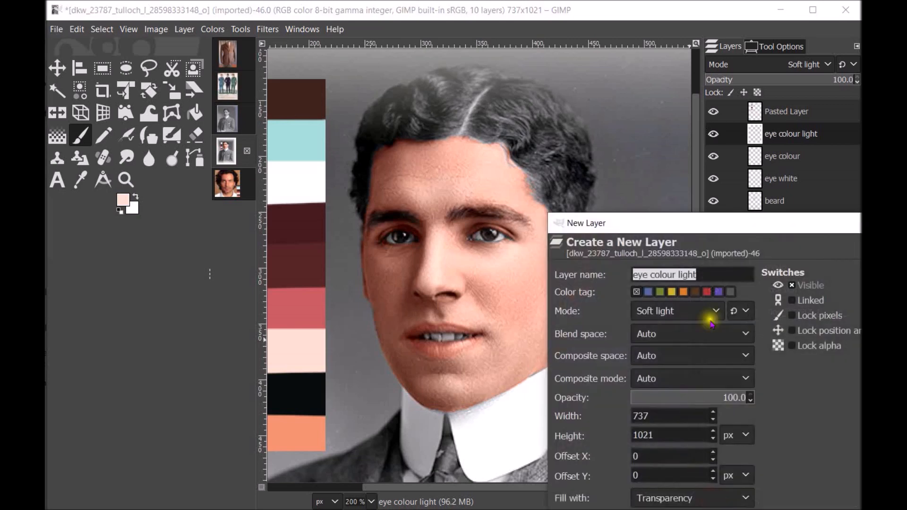
drag(753, 231, 569, 112)
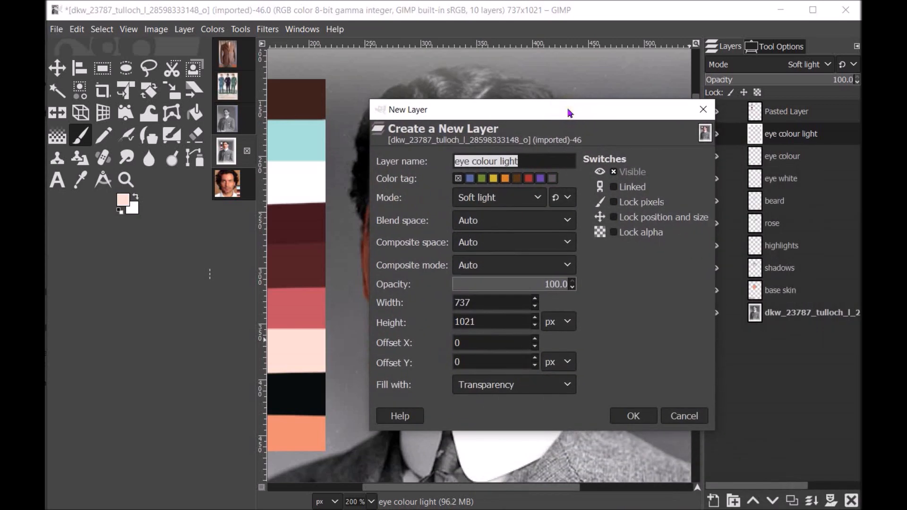
text(hair base)
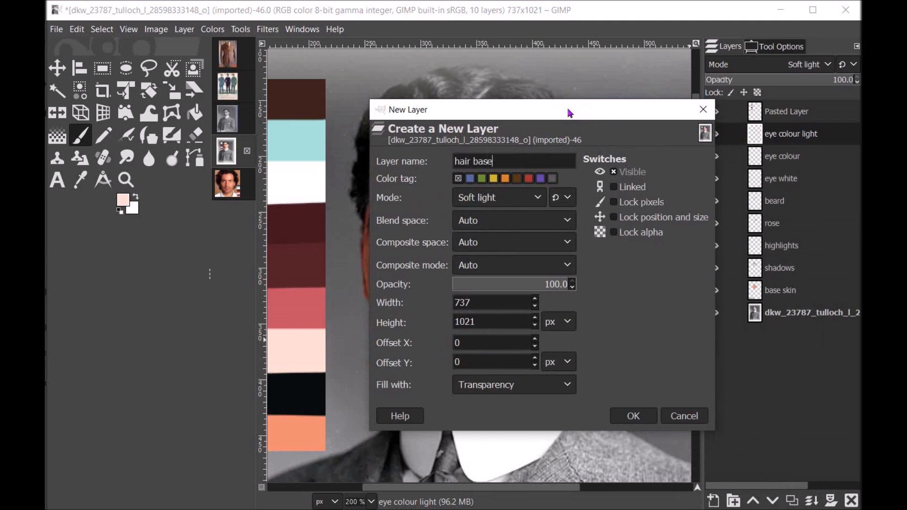
click(633, 416)
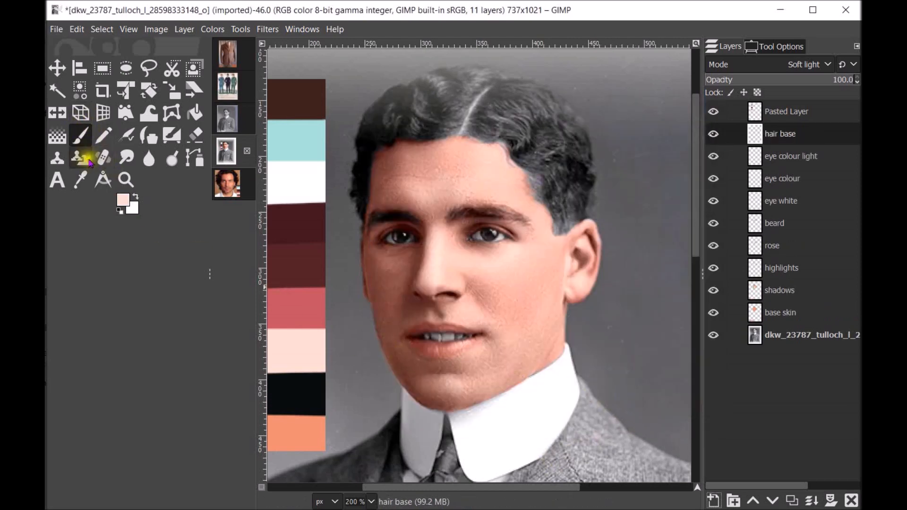
- Sample the dark brown palette swatch and paint the main mass of the hair with a brush of size 21
click(80, 182)
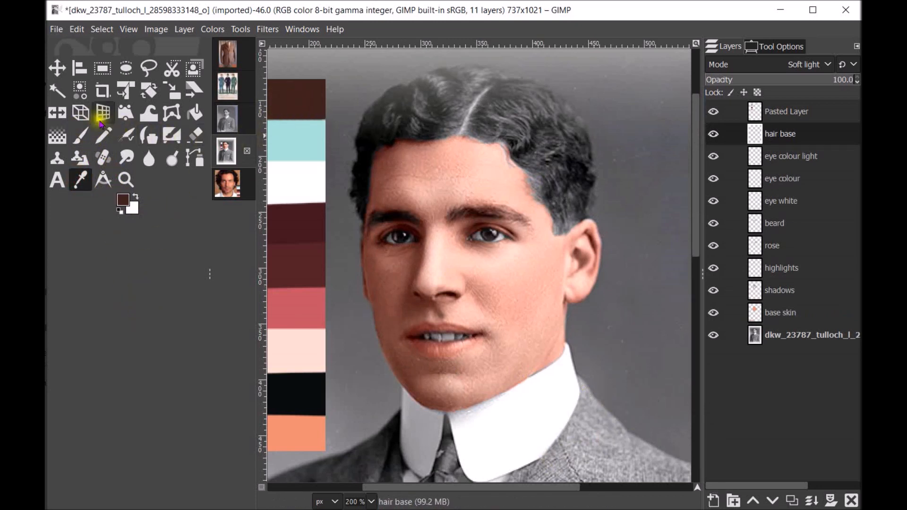
click(82, 135)
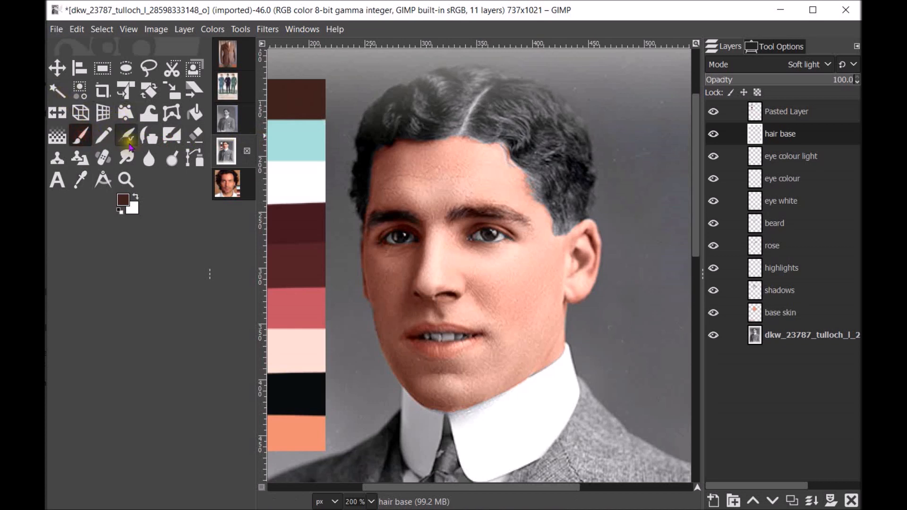
key(bracketright)
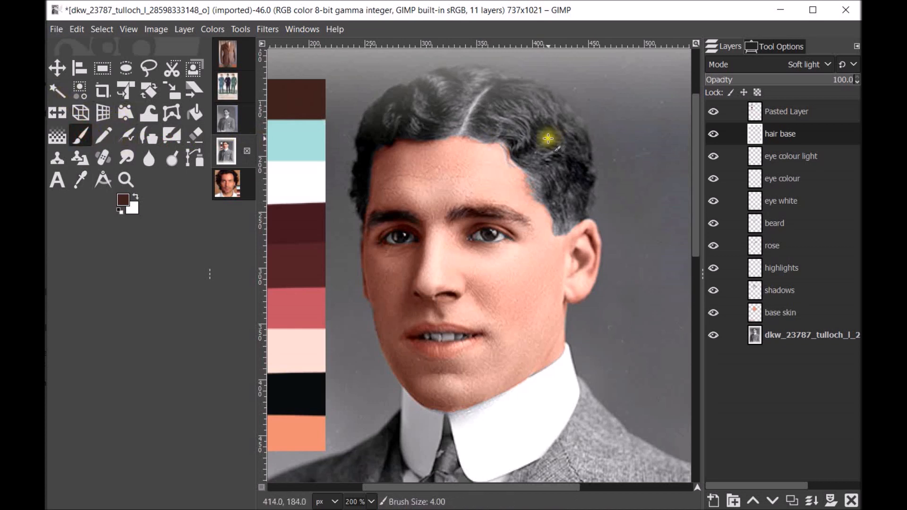
click(714, 112)
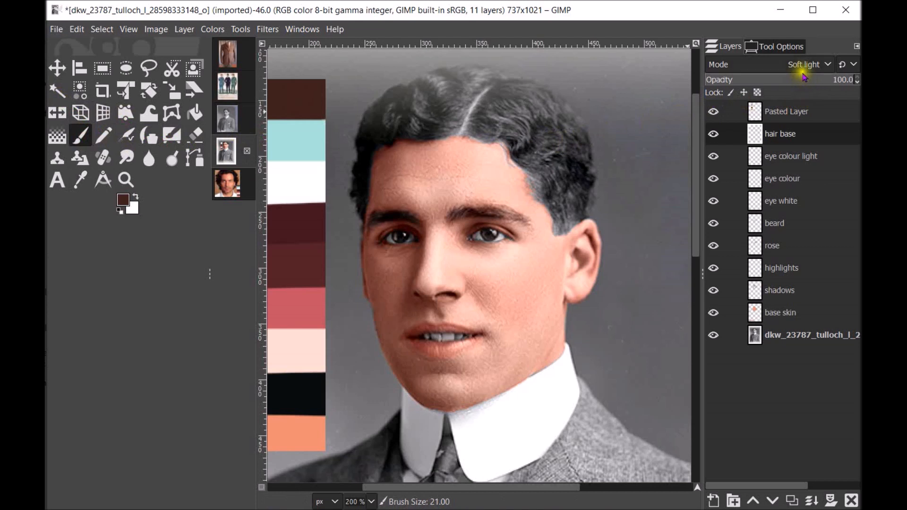
mouse_move(491, 109)
mouse_down()
mouse_move(518, 142)
mouse_move(560, 217)
mouse_move(569, 216)
mouse_move(557, 225)
mouse_move(585, 188)
mouse_move(576, 127)
mouse_move(547, 102)
mouse_move(503, 88)
mouse_move(536, 136)
mouse_move(513, 98)
mouse_move(541, 106)
mouse_move(559, 166)
mouse_move(548, 152)
mouse_up()
mouse_move(453, 102)
mouse_down()
mouse_move(412, 126)
mouse_move(469, 125)
mouse_move(440, 128)
mouse_move(479, 101)
mouse_move(489, 80)
mouse_move(439, 82)
mouse_move(433, 99)
mouse_move(415, 97)
mouse_move(430, 87)
mouse_move(395, 110)
mouse_move(398, 97)
mouse_move(370, 126)
mouse_move(380, 115)
mouse_move(372, 133)
mouse_move(410, 121)
mouse_up()
- Reduce the brush size and paint the hair beside the palette-side temple in dark brown
key(bracketleft)
key(bracketleft)
key(bracketleft)
key(bracketleft)
key(bracketleft)
key(bracketleft)
key(bracketleft)
mouse_move(364, 146)
mouse_down()
mouse_move(378, 141)
mouse_move(362, 162)
mouse_move(362, 210)
mouse_move(360, 156)
mouse_up()
- Reduce the brush size to 8 and fill in the hair along the hairline, the ear-side temple and both sides of the parting
key(bracketleft)
key(bracketleft)
key(bracketleft)
key(bracketleft)
key(bracketleft)
key(bracketleft)
key(bracketleft)
key(bracketleft)
key(bracketleft)
key(bracketleft)
key(bracketleft)
key(bracketleft)
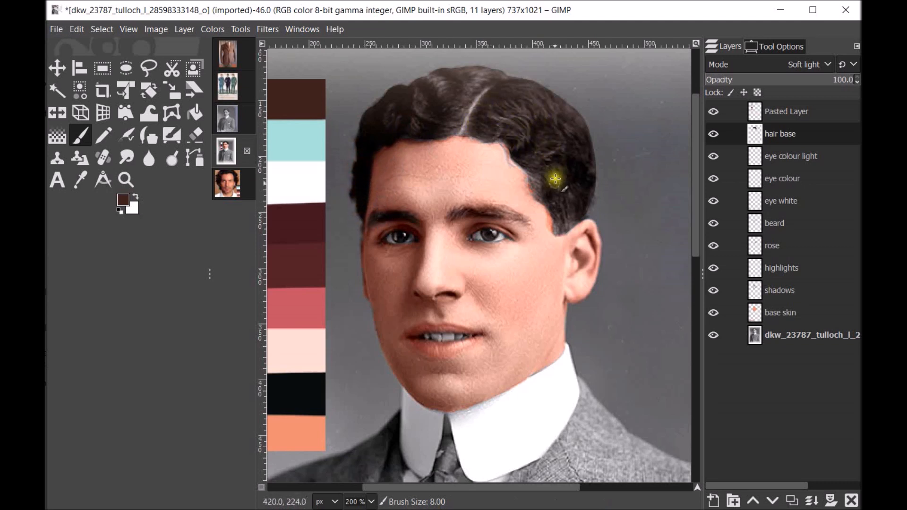
mouse_move(499, 143)
mouse_down()
mouse_move(537, 181)
mouse_move(560, 232)
mouse_up()
mouse_move(584, 154)
mouse_down()
mouse_move(585, 165)
mouse_move(573, 150)
mouse_move(577, 159)
mouse_up()
mouse_move(591, 198)
mouse_down()
mouse_move(586, 216)
mouse_move(573, 158)
mouse_move(567, 208)
mouse_up()
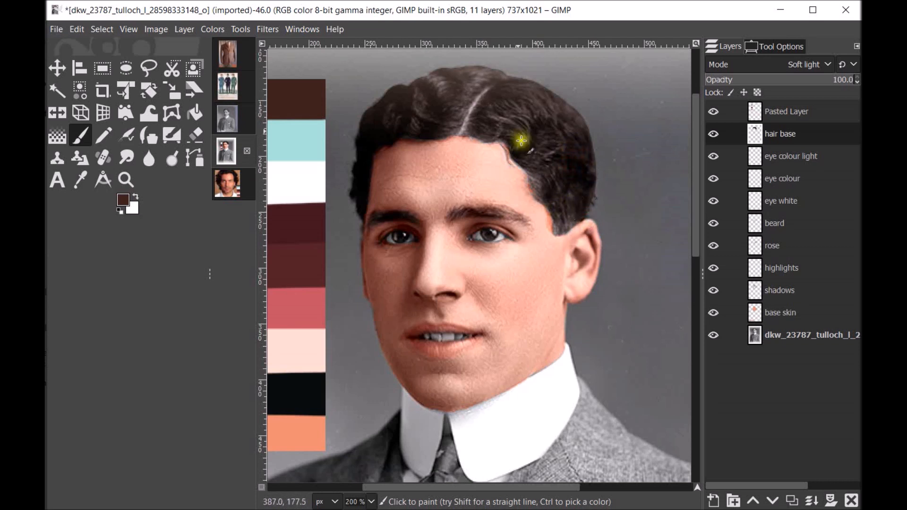
mouse_move(460, 129)
mouse_down()
mouse_move(442, 136)
mouse_move(447, 131)
mouse_up()
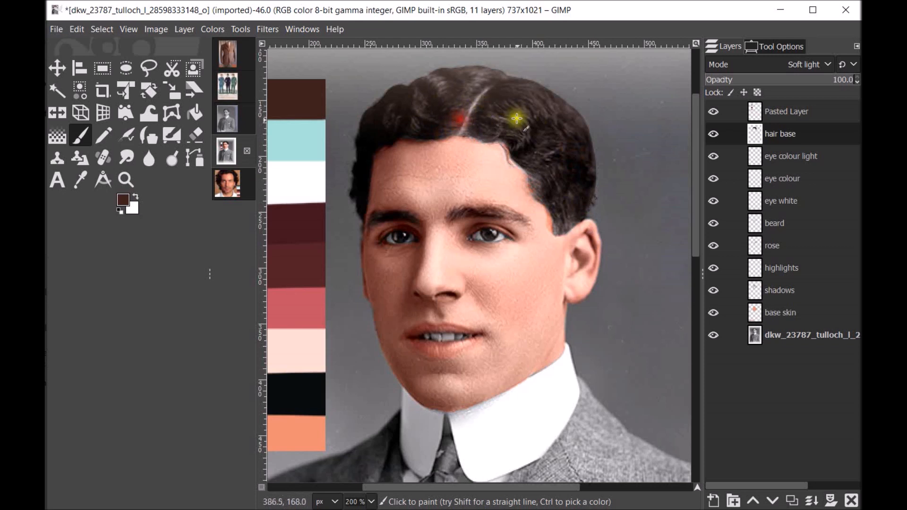
drag(504, 140, 475, 140)
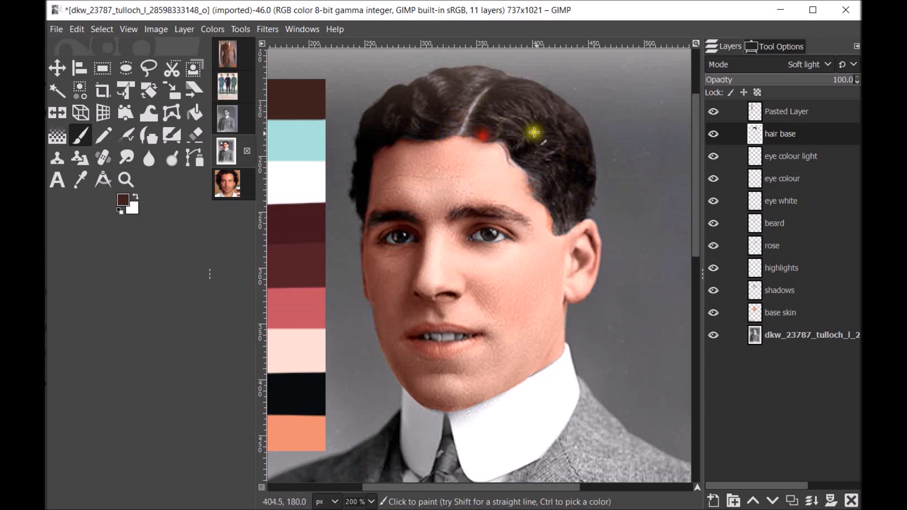
mouse_move(537, 179)
mouse_down()
mouse_move(530, 187)
mouse_move(527, 171)
mouse_up()
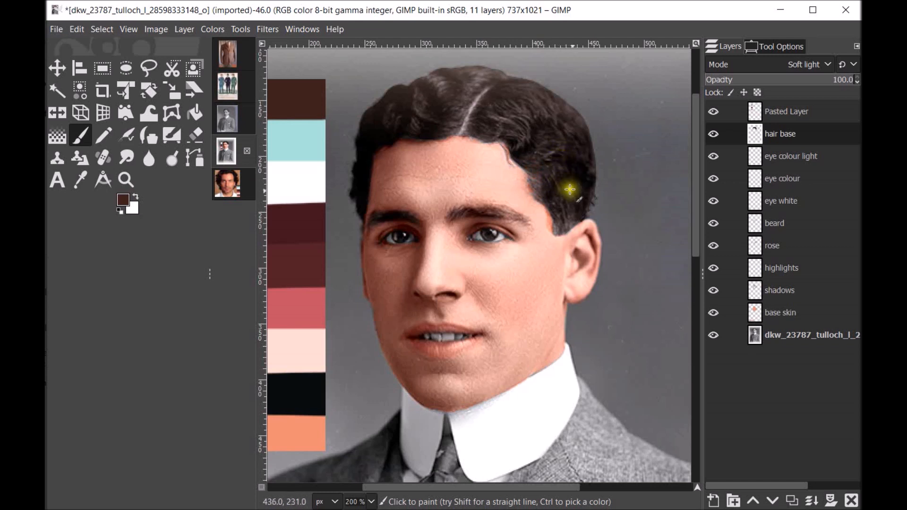
- Erase the hair colour spilling onto the skin along the temple with a size 7 eraser and lower the hair base opacity to 82.8
click(195, 136)
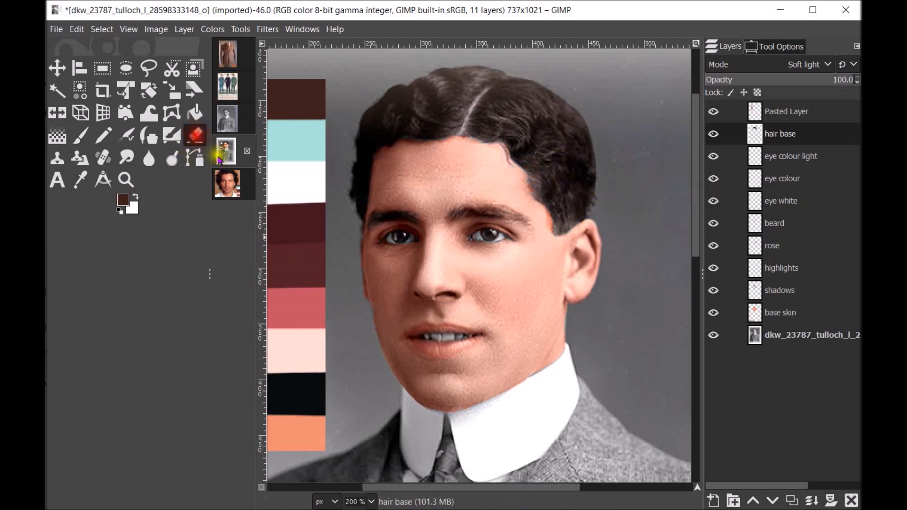
key(])
mouse_move(543, 220)
mouse_down()
mouse_move(543, 211)
mouse_move(549, 227)
mouse_move(518, 172)
mouse_up()
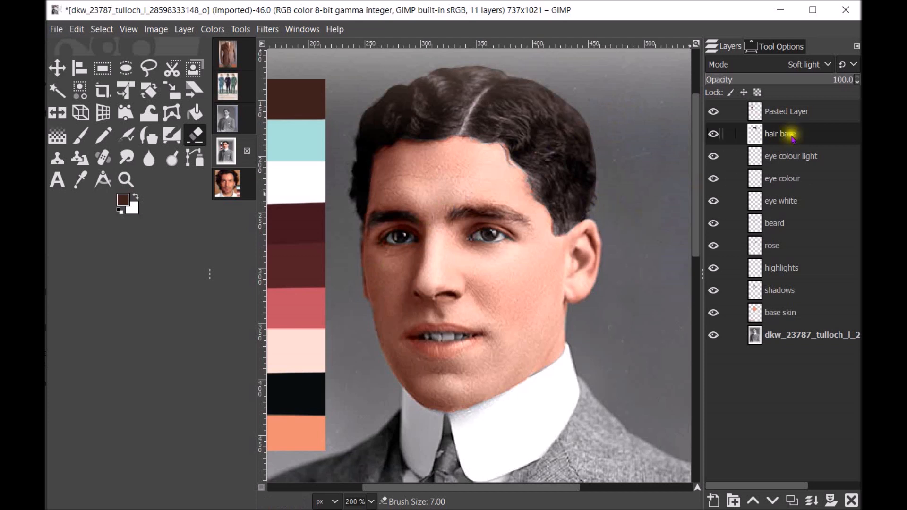
drag(813, 80, 810, 79)
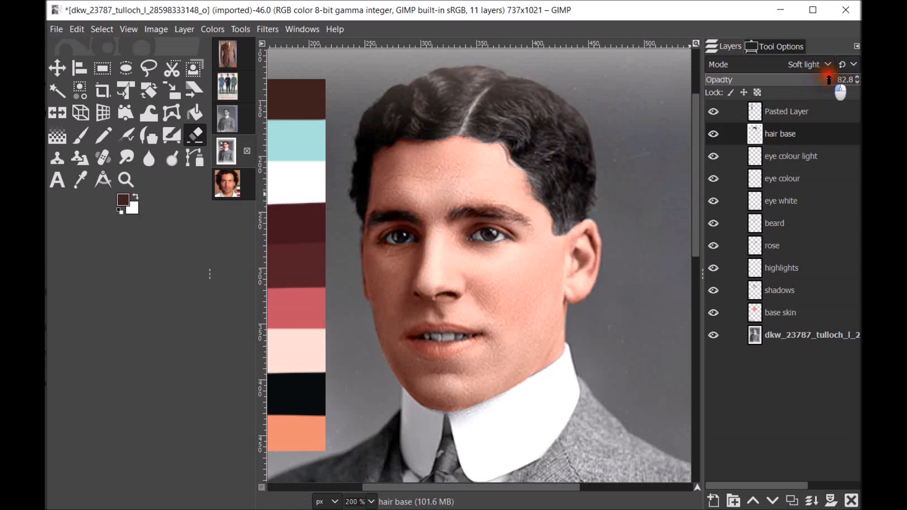
- Smudge the hair base colour along the outer edges of the hair and the forehead hairline to soften them
click(126, 158)
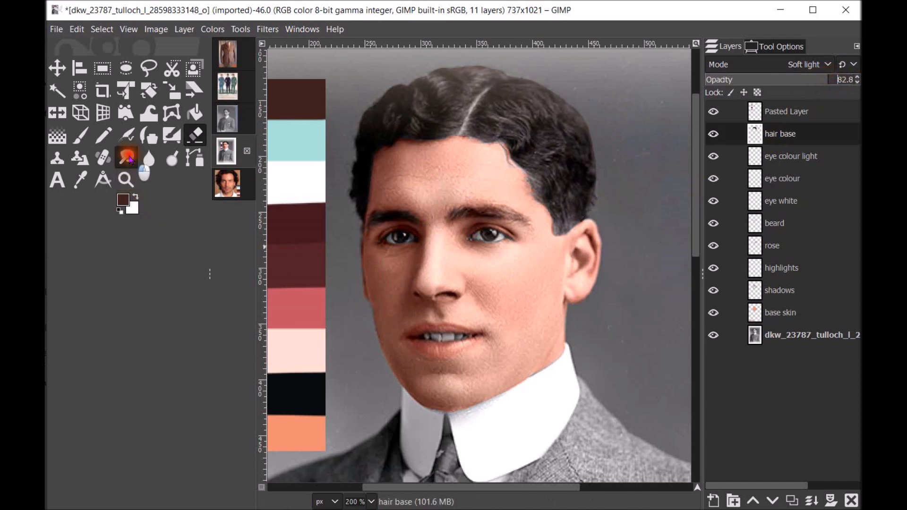
mouse_move(573, 104)
mouse_down()
mouse_move(599, 191)
mouse_move(591, 219)
mouse_move(574, 193)
mouse_up()
mouse_move(517, 80)
mouse_down()
mouse_move(539, 84)
mouse_move(439, 67)
mouse_move(372, 101)
mouse_move(349, 179)
mouse_move(371, 234)
mouse_move(415, 243)
mouse_up()
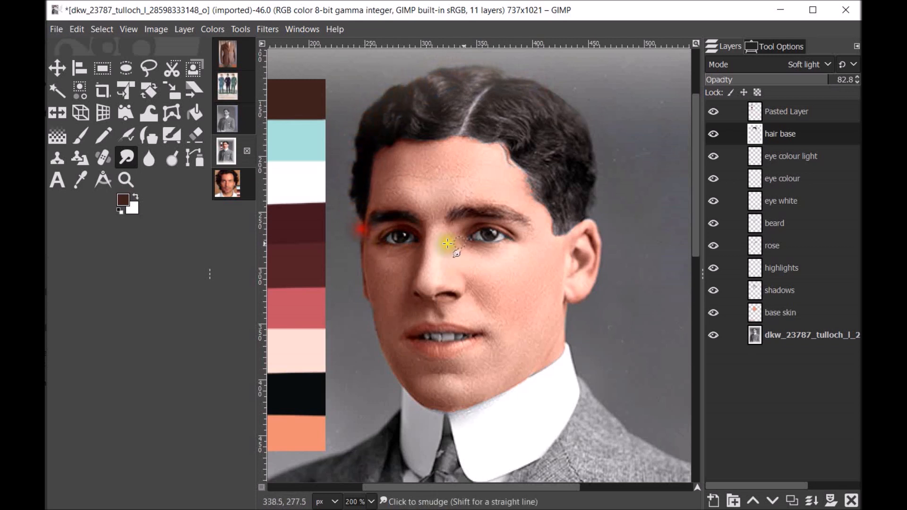
mouse_move(551, 239)
mouse_down()
mouse_move(520, 168)
mouse_move(486, 138)
mouse_move(466, 133)
mouse_move(438, 150)
mouse_up()
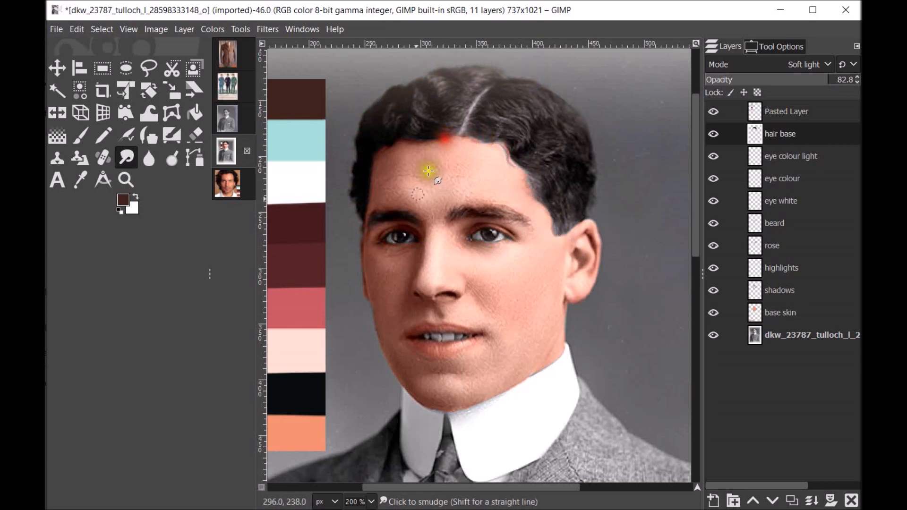
drag(427, 410, 434, 411)
drag(589, 199, 596, 200)
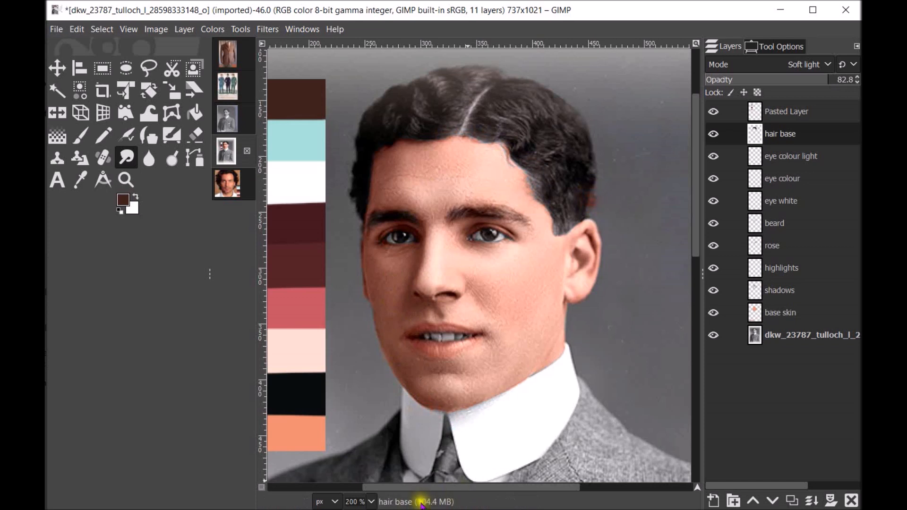
- With the whole portrait in view, set the base skin layer's opacity to 76 and the hair base layer's opacity to 90.3
click(372, 502)
click(360, 433)
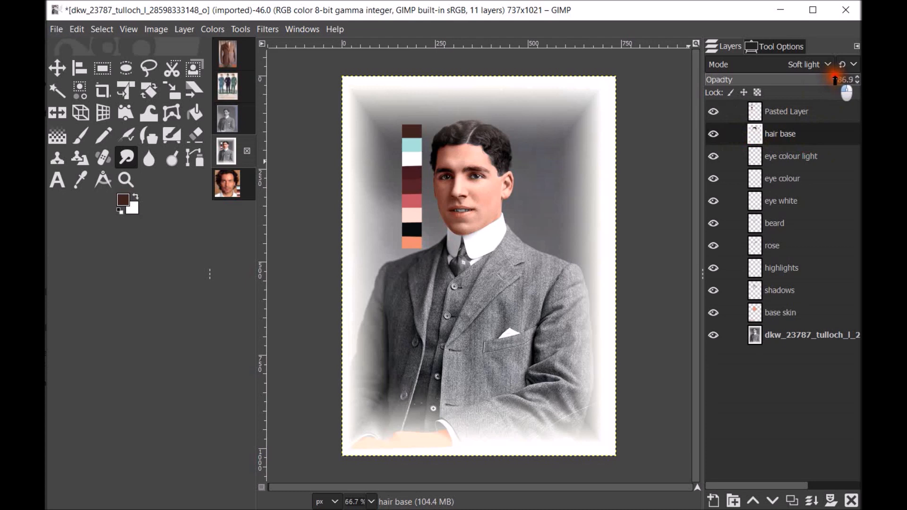
click(795, 313)
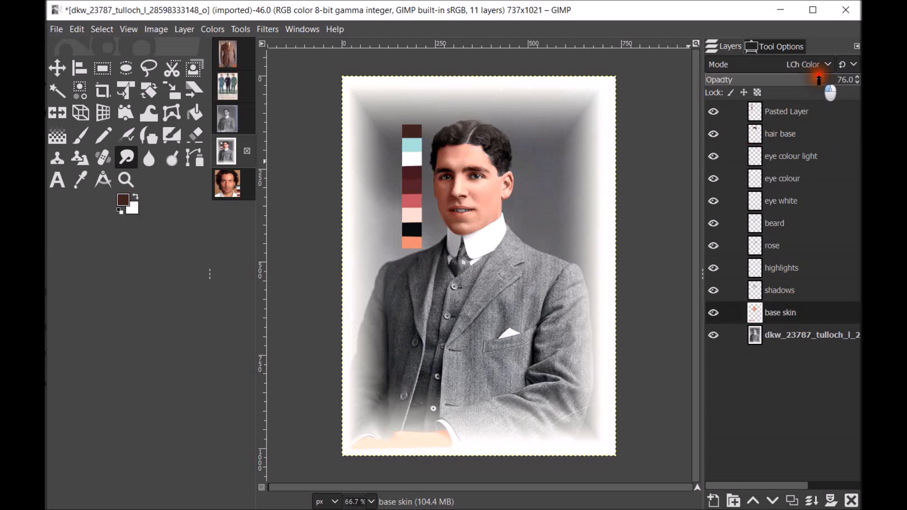
click(798, 136)
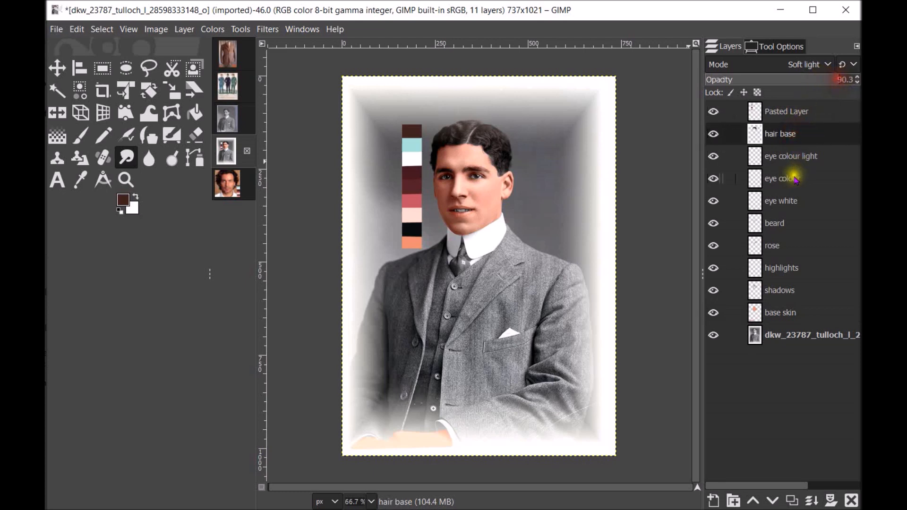
- Check the 1910s suit reference image, return to the portrait and create a transparent Soft light layer named suit above the hair base layer
click(230, 57)
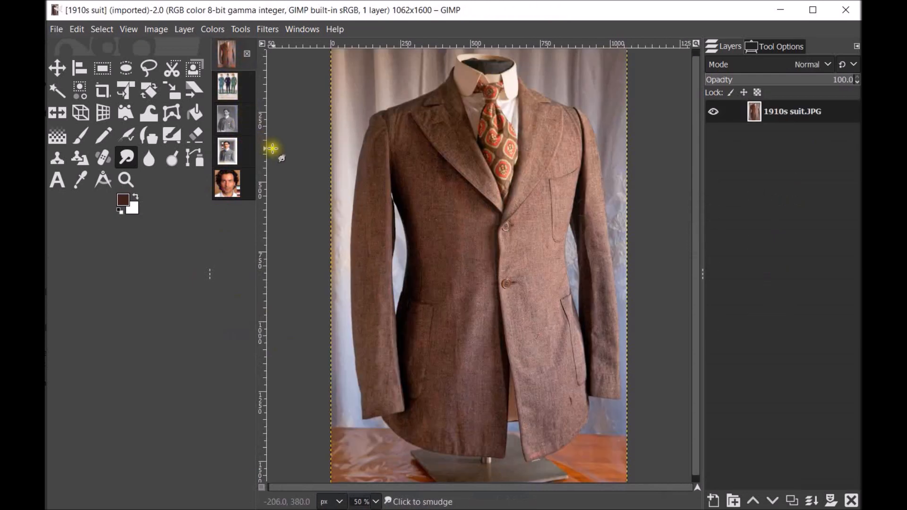
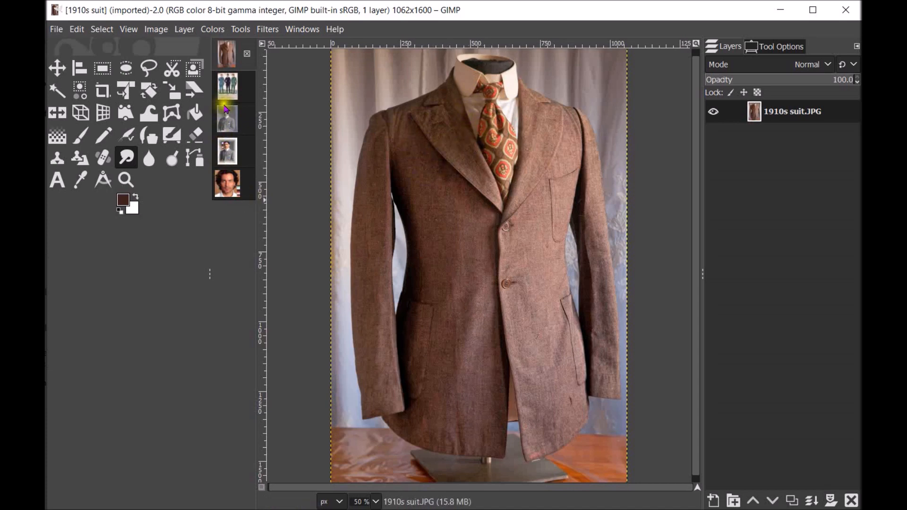
click(232, 152)
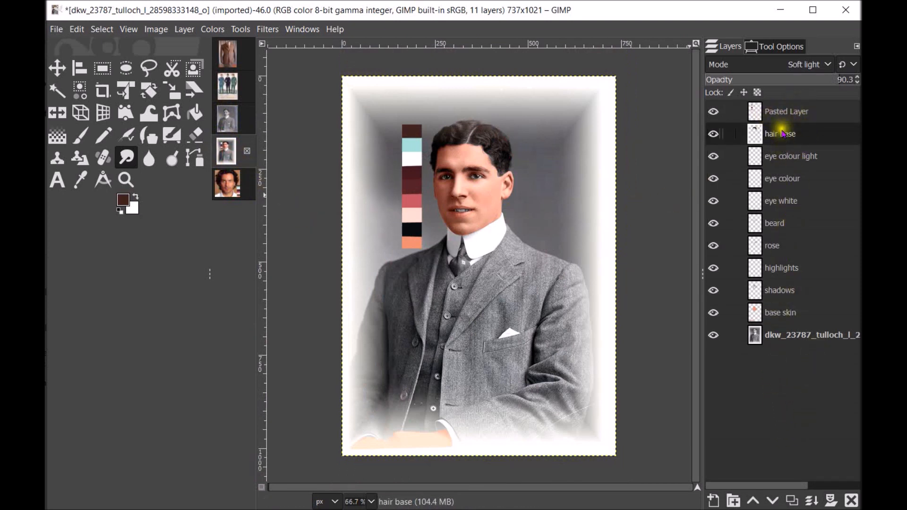
click(713, 500)
drag(693, 226, 617, 141)
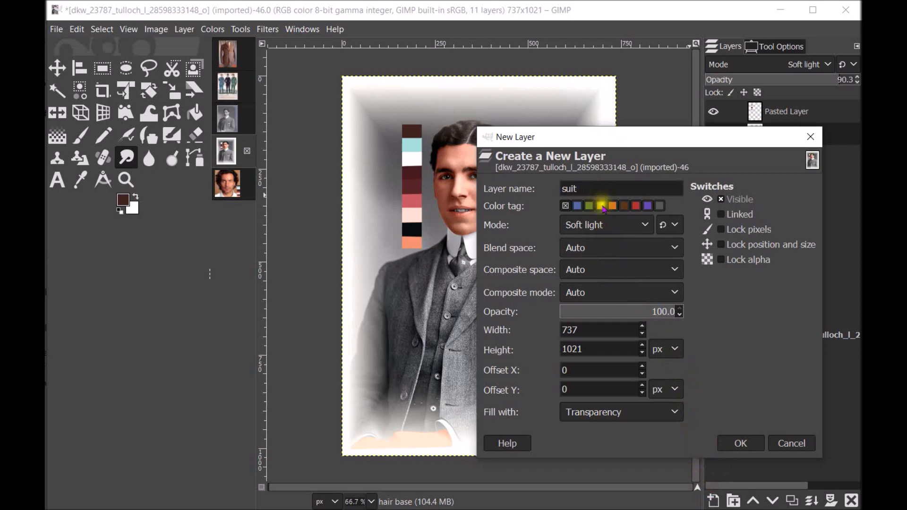
click(741, 444)
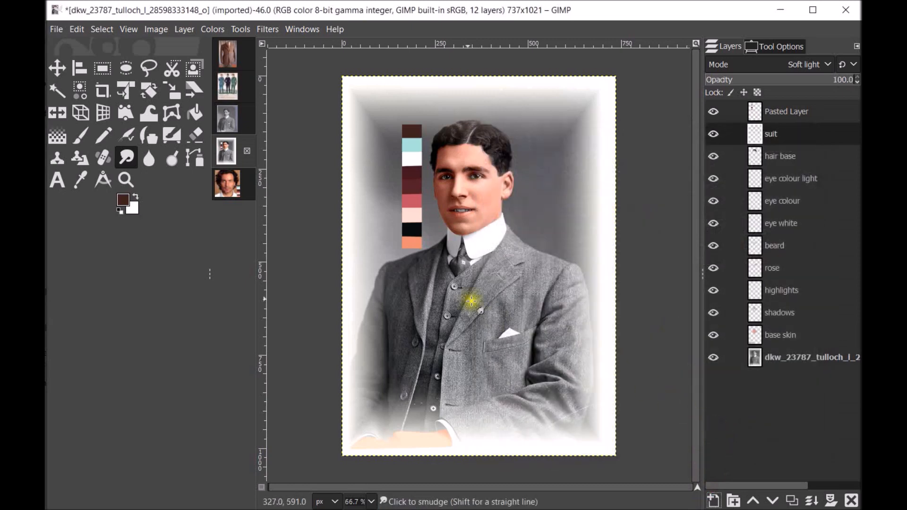
- Set the foreground colour to a warm brown, 5b3d12
click(123, 203)
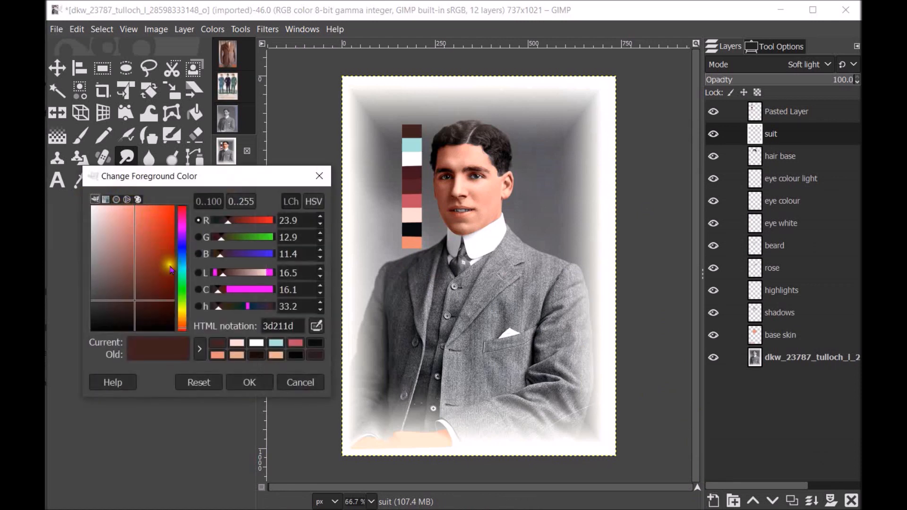
click(185, 323)
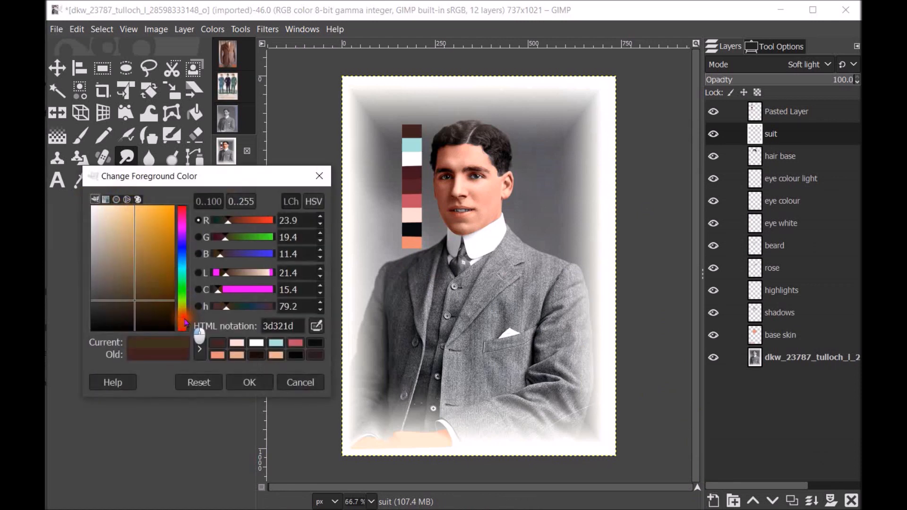
drag(184, 317, 184, 321)
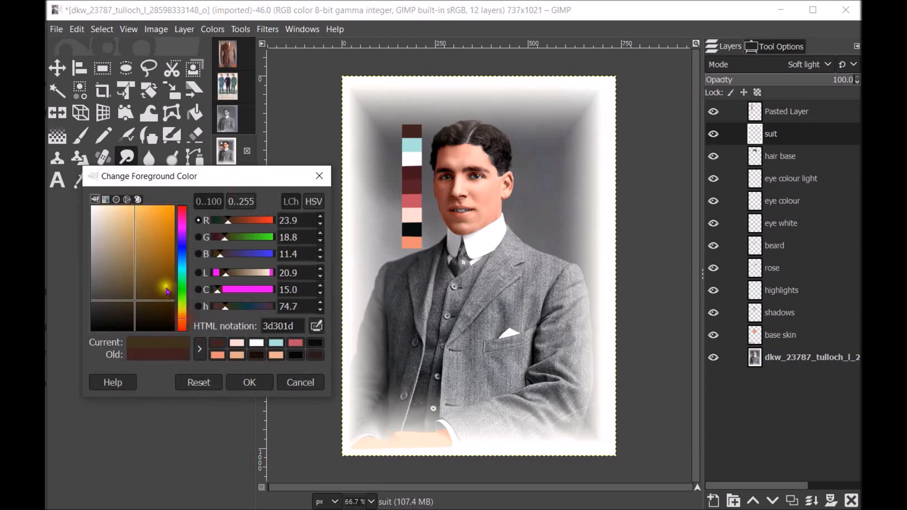
drag(159, 278, 161, 289)
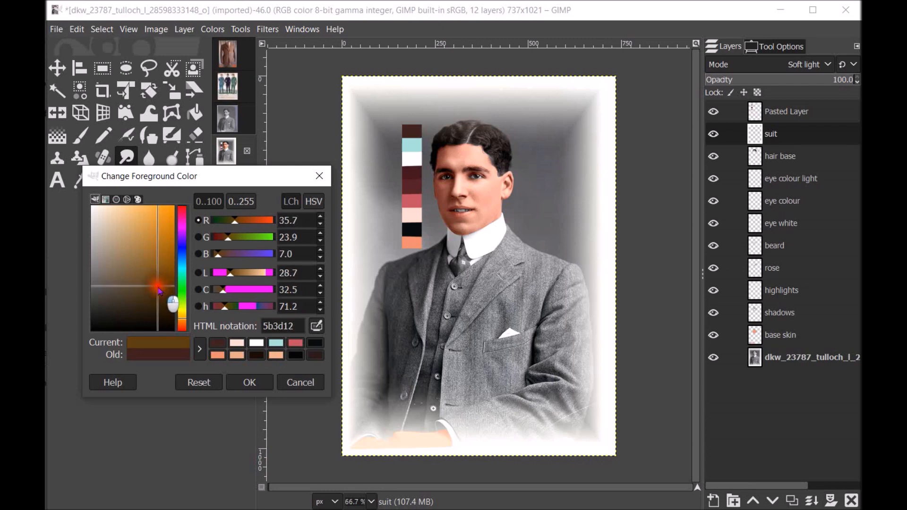
click(249, 384)
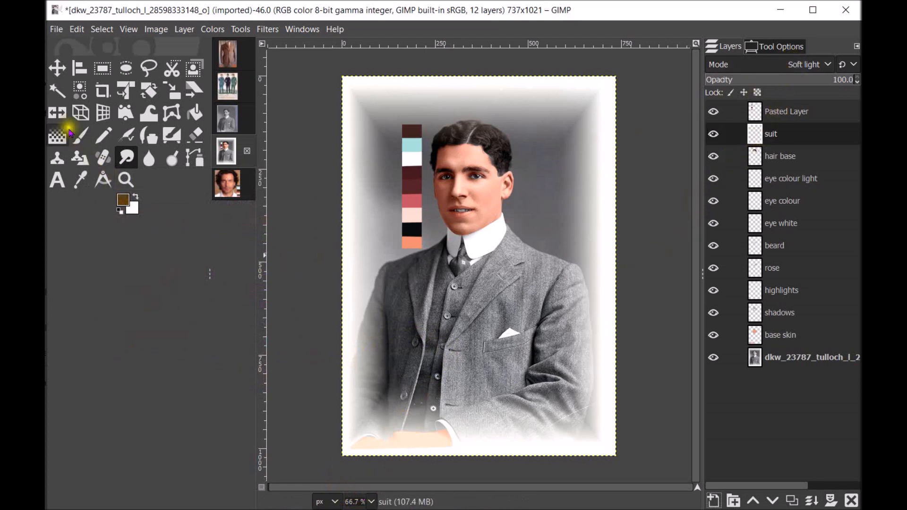
- Paint the brown over the jacket's breast-pocket side, covering the lapel, shoulder and upper sleeve
click(79, 141)
key(bracketright)
drag(511, 305, 504, 310)
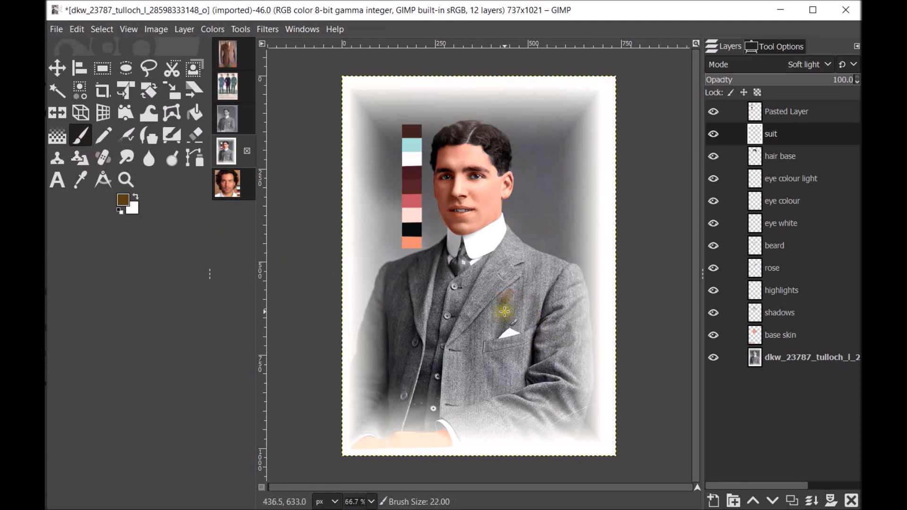
mouse_move(506, 283)
mouse_down()
mouse_move(471, 320)
mouse_move(484, 280)
mouse_move(469, 300)
mouse_move(506, 246)
mouse_move(515, 255)
mouse_move(489, 333)
mouse_move(506, 308)
mouse_move(482, 346)
mouse_move(514, 306)
mouse_move(497, 328)
mouse_move(515, 311)
mouse_move(531, 321)
mouse_move(528, 331)
mouse_move(513, 322)
mouse_move(532, 331)
mouse_move(525, 345)
mouse_move(495, 350)
mouse_move(539, 330)
mouse_move(542, 341)
mouse_move(559, 340)
mouse_move(570, 375)
mouse_move(579, 353)
mouse_move(582, 367)
mouse_move(582, 320)
mouse_move(585, 366)
mouse_move(580, 288)
mouse_move(574, 274)
mouse_move(547, 263)
mouse_move(574, 272)
mouse_move(568, 327)
mouse_move(540, 303)
mouse_move(532, 311)
mouse_move(516, 260)
mouse_move(556, 268)
mouse_up()
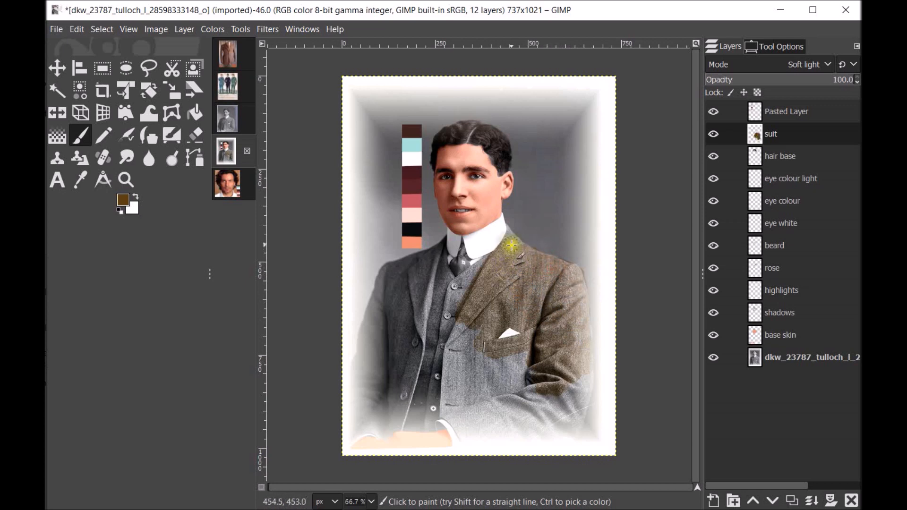
- With a smaller brush, down to size 11, paint the brown along the collar edge, the lapel and down the front of the suit
key(bracketleft)
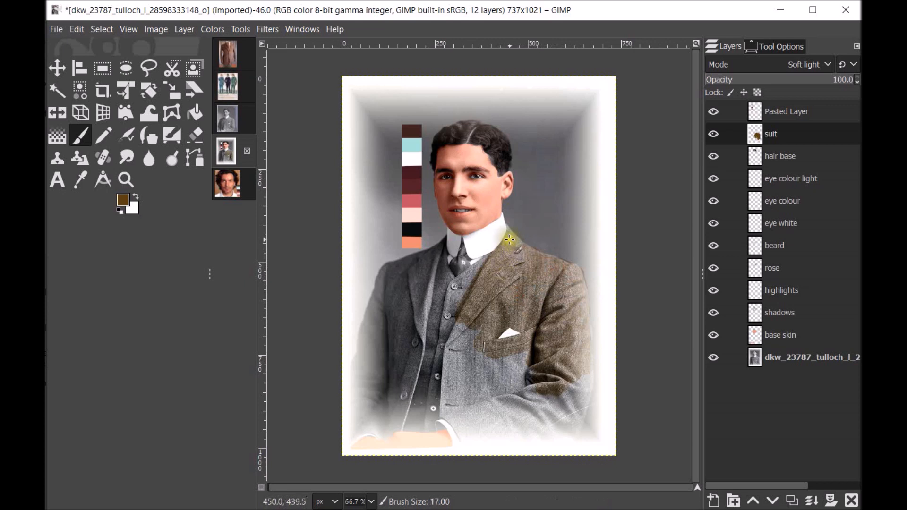
drag(509, 237, 523, 245)
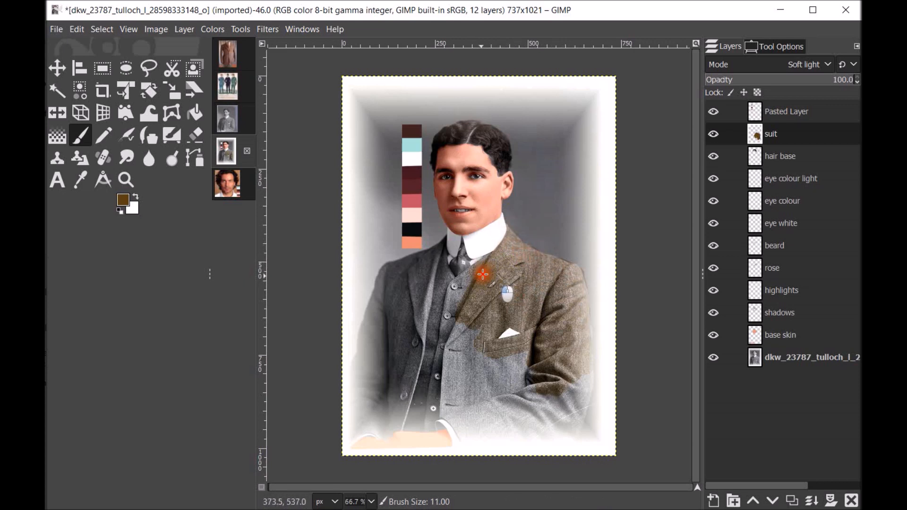
mouse_move(487, 266)
mouse_down()
mouse_move(472, 272)
mouse_move(489, 258)
mouse_move(447, 285)
mouse_move(444, 240)
mouse_move(428, 259)
mouse_move(439, 247)
mouse_move(406, 269)
mouse_move(422, 256)
mouse_move(390, 266)
mouse_move(357, 371)
mouse_move(356, 432)
mouse_move(383, 434)
mouse_move(402, 418)
mouse_move(419, 429)
mouse_move(385, 432)
mouse_move(374, 419)
mouse_move(408, 388)
mouse_move(432, 262)
mouse_move(396, 270)
mouse_move(359, 409)
mouse_move(383, 394)
mouse_move(415, 324)
mouse_move(387, 339)
mouse_move(457, 340)
mouse_move(441, 313)
mouse_move(469, 290)
mouse_move(444, 336)
mouse_move(438, 372)
mouse_move(406, 420)
mouse_move(416, 427)
mouse_move(406, 426)
mouse_move(426, 425)
mouse_move(445, 406)
mouse_move(455, 421)
mouse_move(434, 408)
mouse_move(439, 377)
mouse_move(472, 440)
mouse_move(468, 432)
mouse_move(573, 419)
mouse_move(582, 370)
mouse_move(577, 445)
mouse_move(577, 408)
mouse_move(561, 431)
mouse_move(543, 415)
mouse_move(535, 424)
mouse_move(528, 357)
mouse_move(494, 378)
mouse_move(466, 328)
mouse_move(478, 422)
mouse_move(509, 429)
mouse_move(510, 412)
mouse_move(476, 429)
mouse_move(569, 435)
mouse_move(473, 430)
mouse_up()
- Enlarge the brush and fill the remaining grey areas of the jacket, including both sleeves and the faded lower edges, with brown
key(bracketright)
key(bracketright)
key(bracketright)
key(bracketright)
key(bracketright)
key(bracketright)
key(bracketright)
mouse_move(377, 397)
mouse_down()
mouse_move(365, 405)
mouse_move(360, 361)
mouse_move(361, 427)
mouse_move(383, 422)
mouse_up()
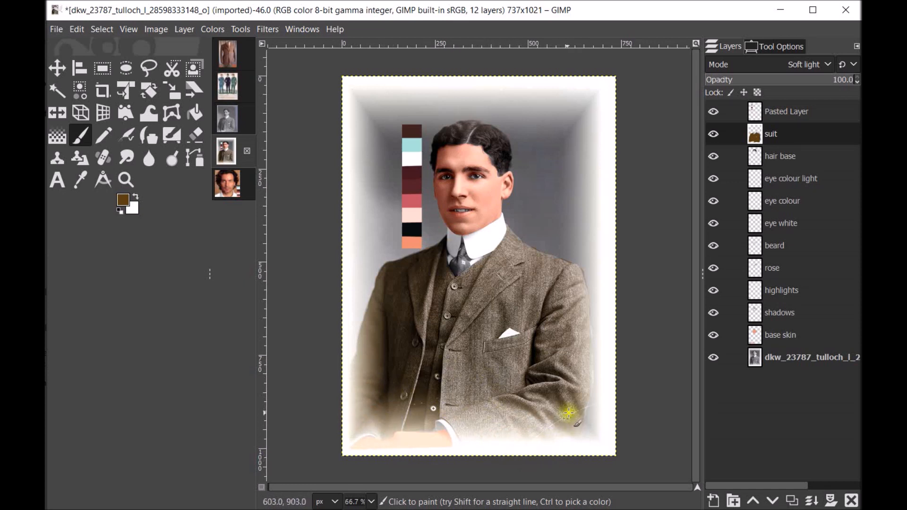
mouse_move(574, 381)
mouse_down()
mouse_move(579, 393)
mouse_move(583, 377)
mouse_move(583, 413)
mouse_move(581, 318)
mouse_move(573, 339)
mouse_up()
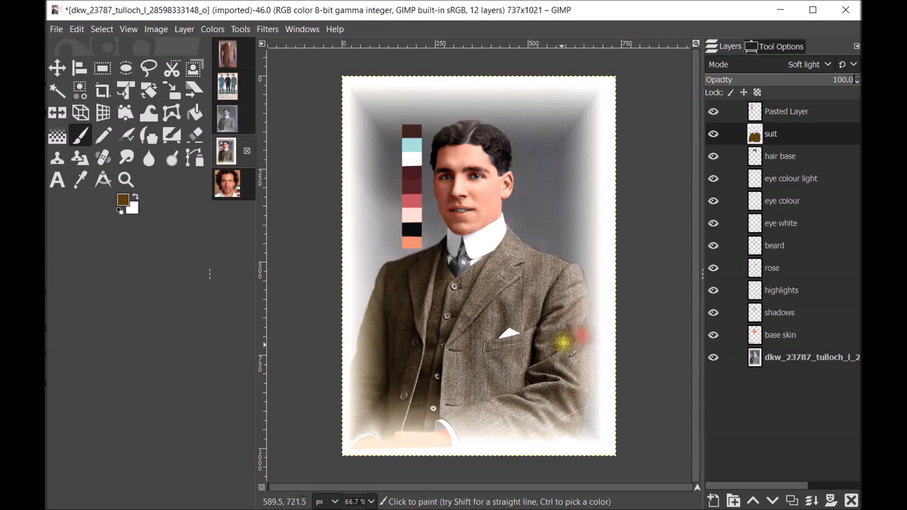
- At 100% zoom, touch up the brown along both shoulder lines, the collar and the outer sleeve with a small brush
click(370, 502)
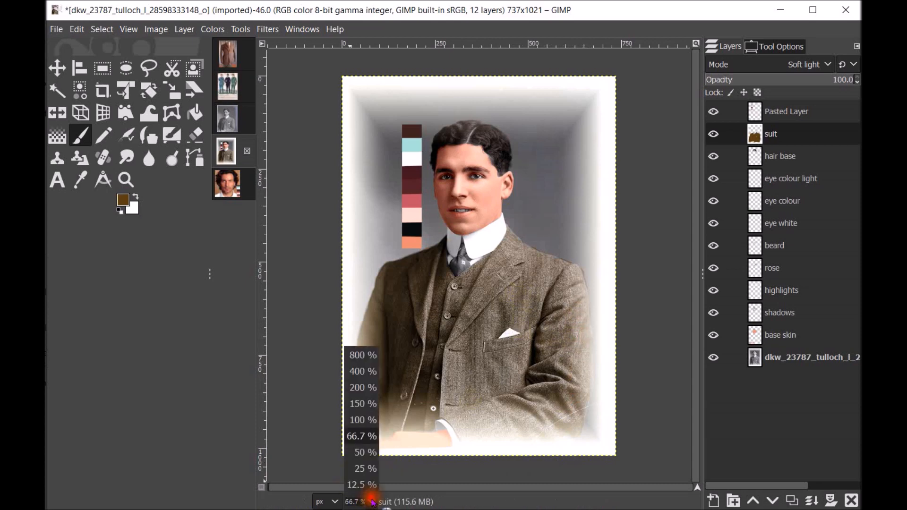
click(358, 420)
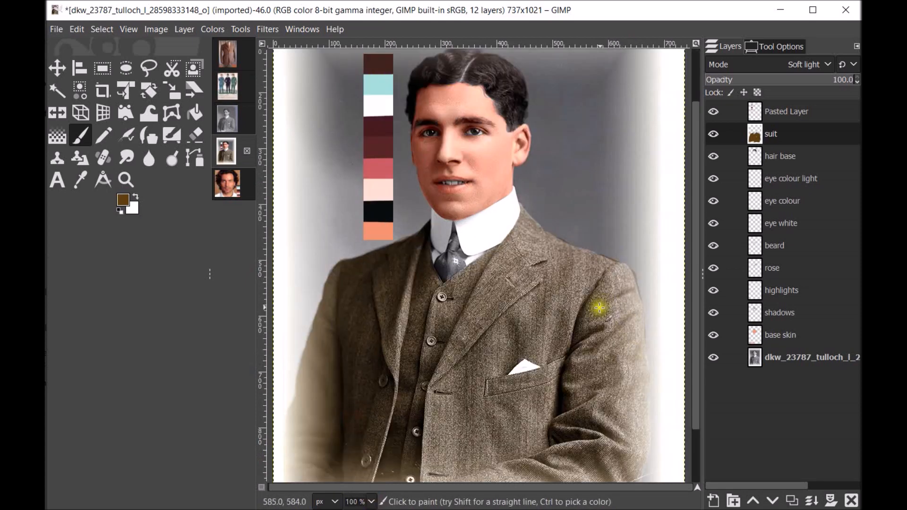
key(bracketleft)
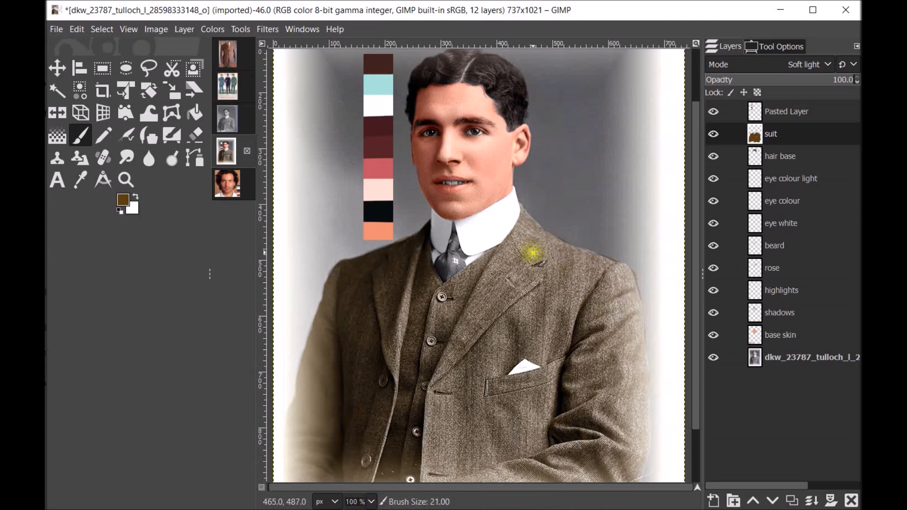
mouse_move(538, 231)
mouse_down()
mouse_move(520, 206)
mouse_move(553, 248)
mouse_move(600, 256)
mouse_up()
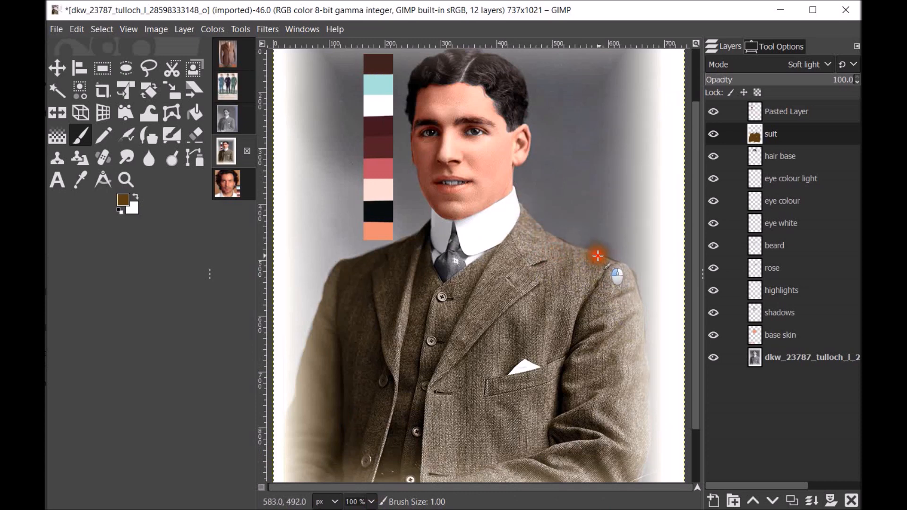
mouse_move(419, 236)
mouse_down()
mouse_move(463, 271)
mouse_move(442, 286)
mouse_move(496, 245)
mouse_up()
mouse_move(409, 249)
mouse_down()
mouse_move(419, 234)
mouse_move(336, 268)
mouse_move(325, 294)
mouse_up()
click(308, 395)
drag(308, 395, 308, 405)
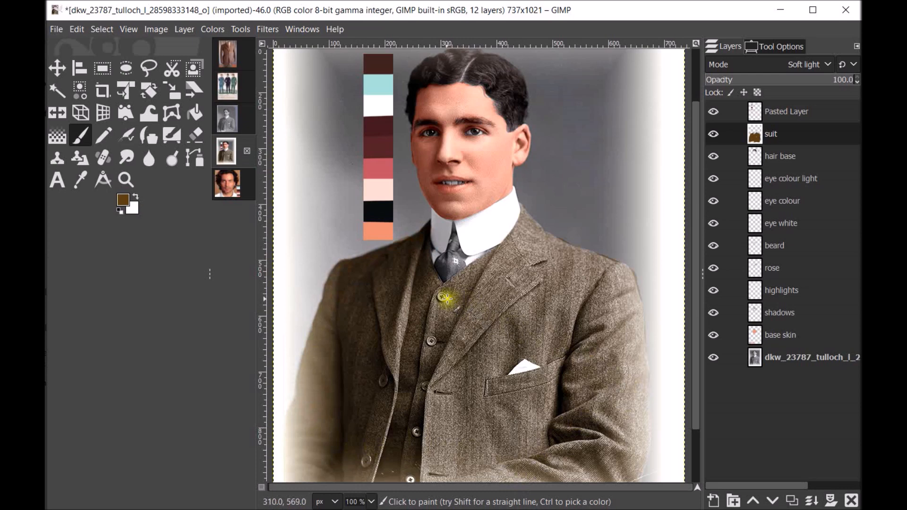
- Paint the waistcoat neckline below the tie, and erase brown spill from the background along the pocket-side shoulder and sleeve
key(bracketleft)
key(bracketleft)
mouse_move(426, 278)
mouse_down()
mouse_move(442, 288)
mouse_move(462, 278)
mouse_up()
click(194, 135)
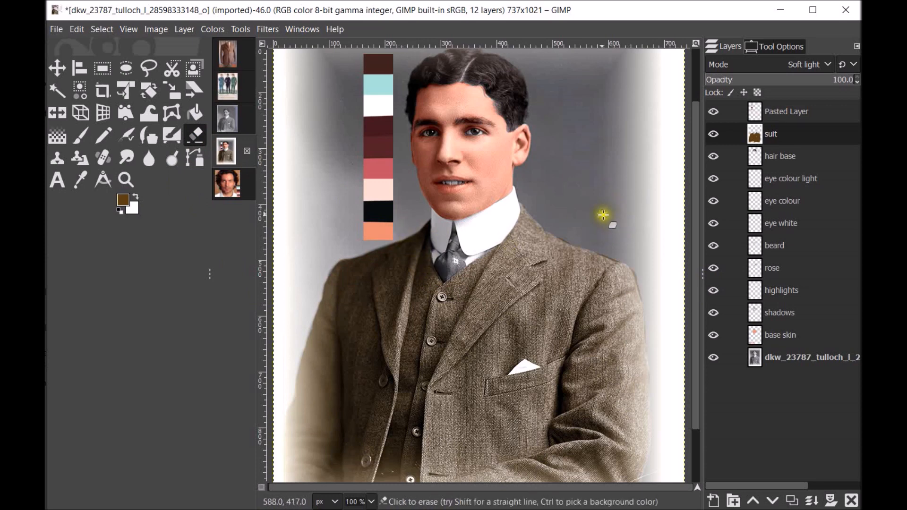
mouse_move(563, 225)
mouse_down()
mouse_move(563, 235)
mouse_move(639, 269)
mouse_move(654, 331)
mouse_up()
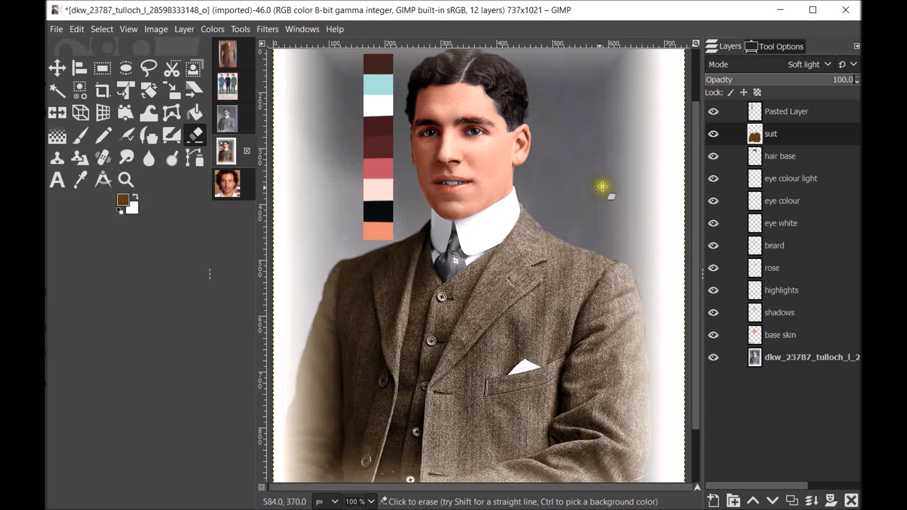
- Darken the foreground colour to a deep brown, 34230a
click(123, 202)
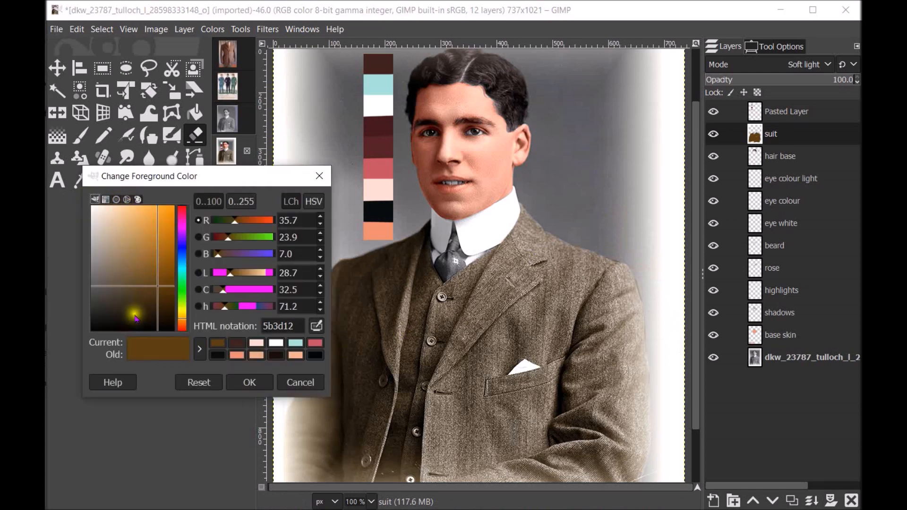
drag(159, 290, 157, 295)
drag(156, 299, 157, 305)
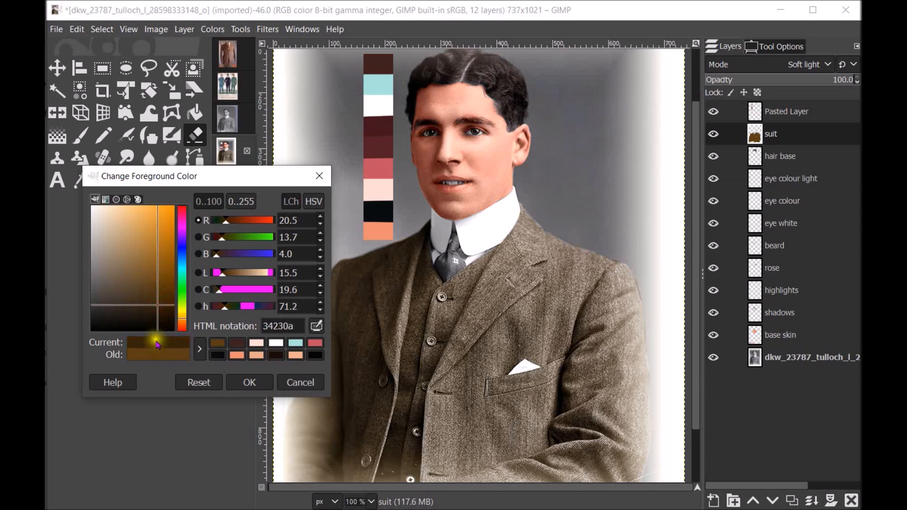
click(249, 382)
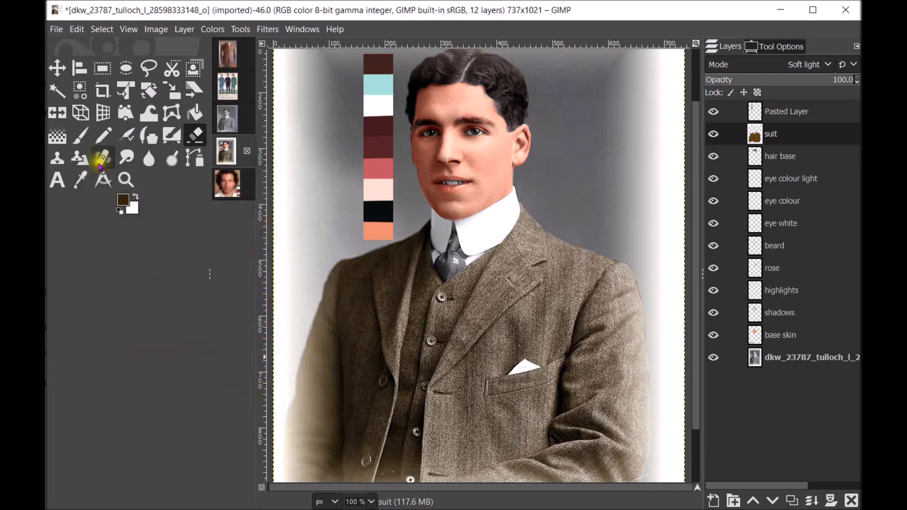
- Dab the dark brown onto the waistcoat and jacket buttons with a size 13 brush
click(82, 136)
key(bracketright)
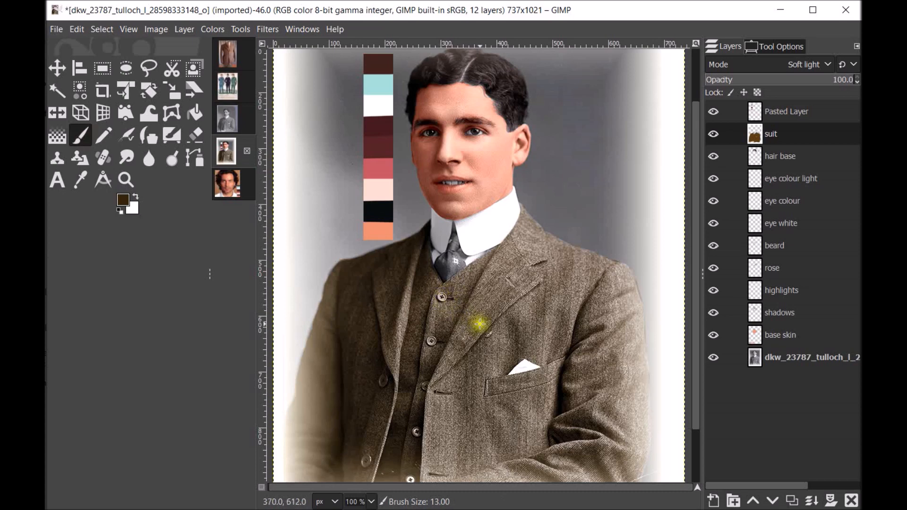
click(442, 297)
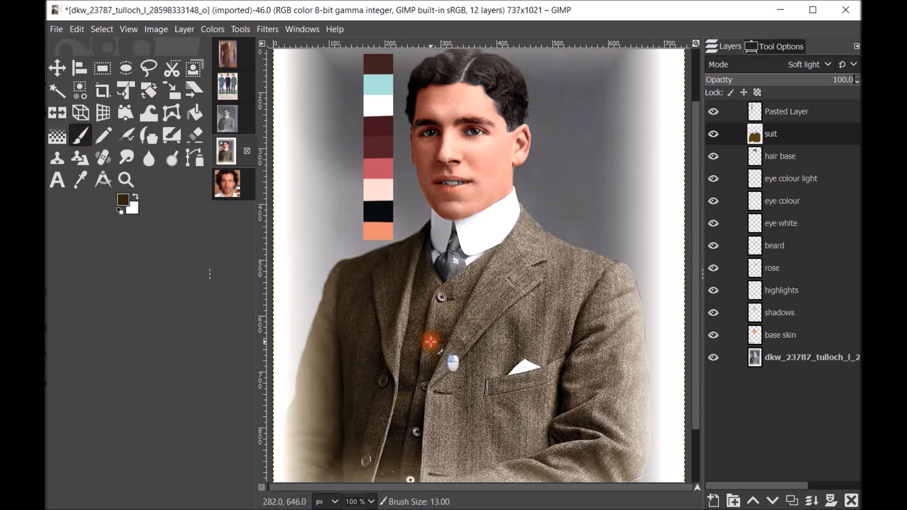
click(426, 386)
click(416, 432)
click(409, 480)
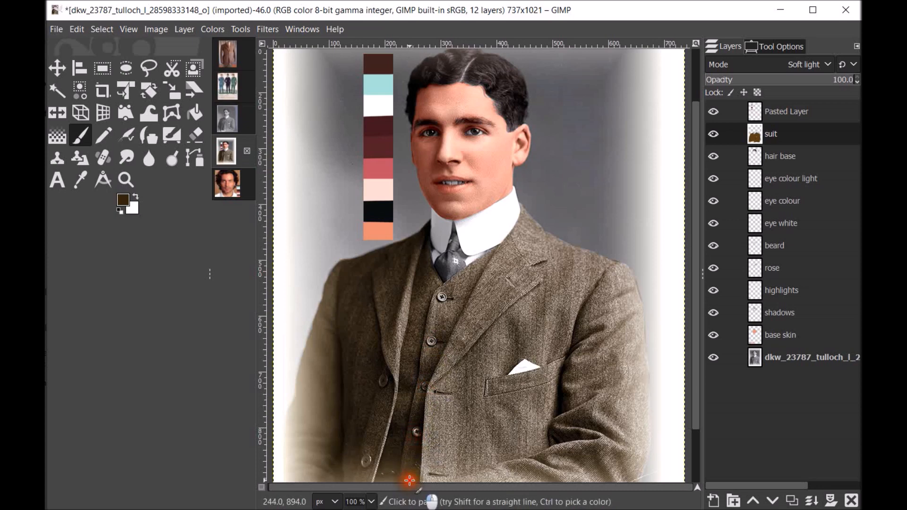
click(364, 461)
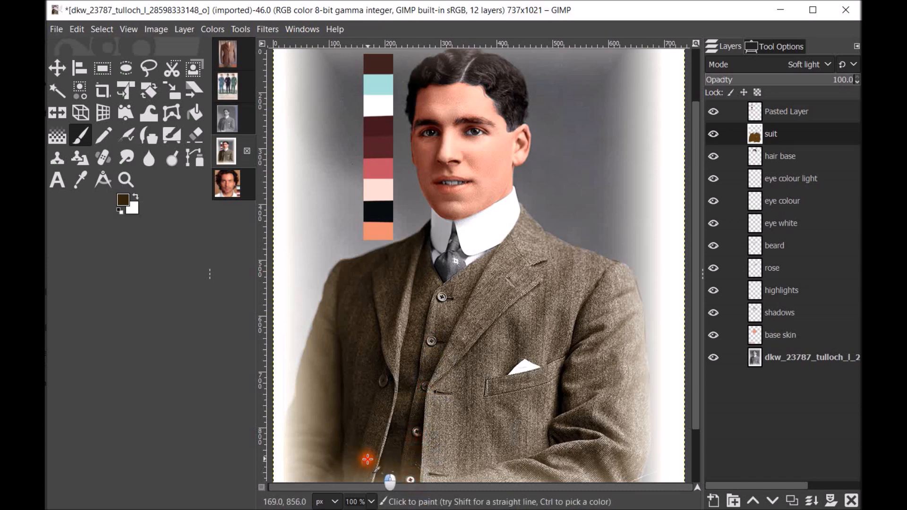
click(382, 379)
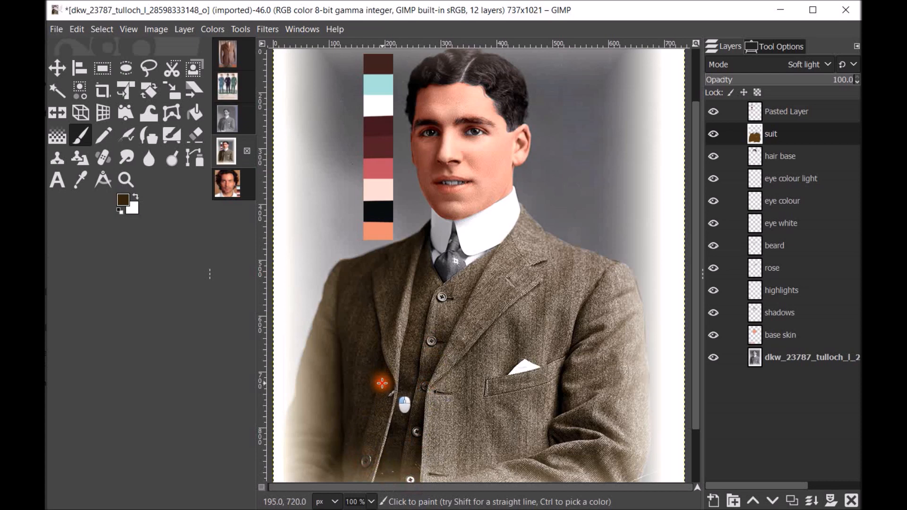
- Reduce the brush to size 8 and paint the jacket's front buttonholes and the lowest waistcoat button dark brown
key(bracketleft)
click(437, 393)
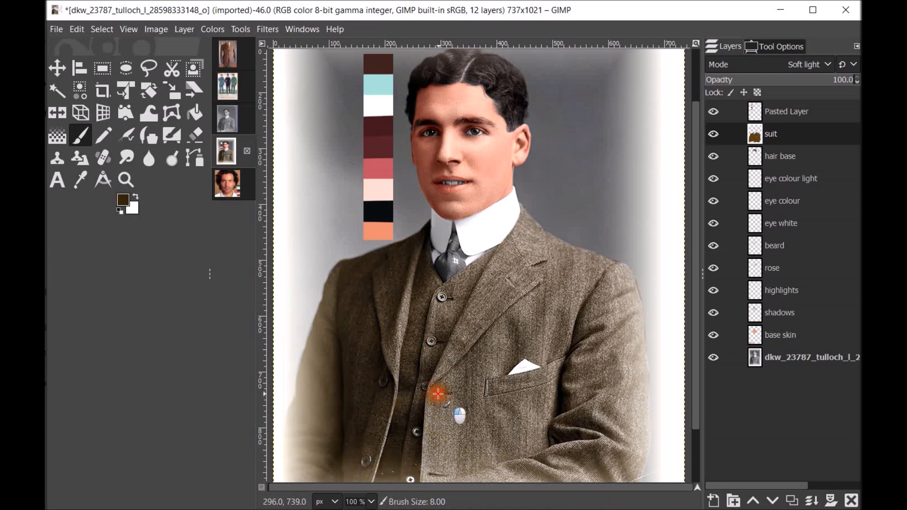
drag(435, 393, 451, 394)
drag(446, 478, 410, 479)
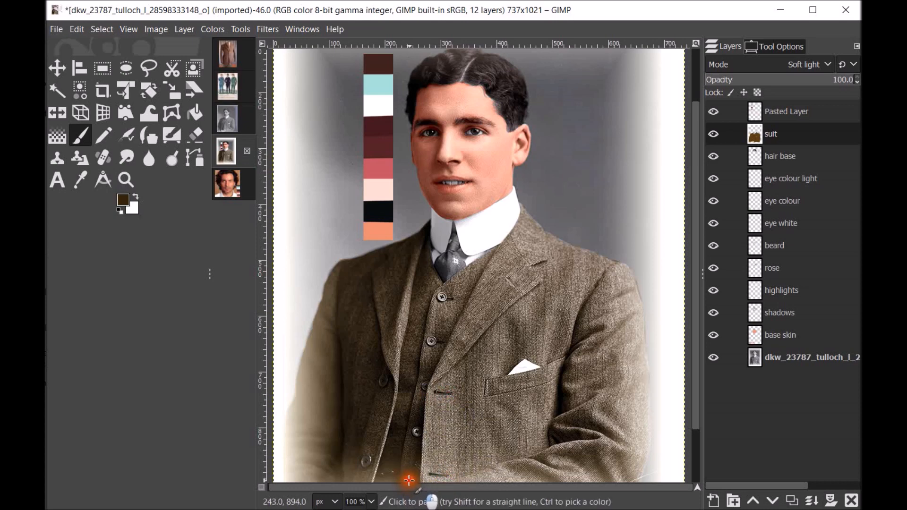
- Paint the lapel buttonholes, waistcoat buttonholes and lowest part of the waistcoat by the cuff dark brown with a small brush, about size 6
drag(509, 280, 516, 287)
key(bracketright)
drag(509, 236, 533, 271)
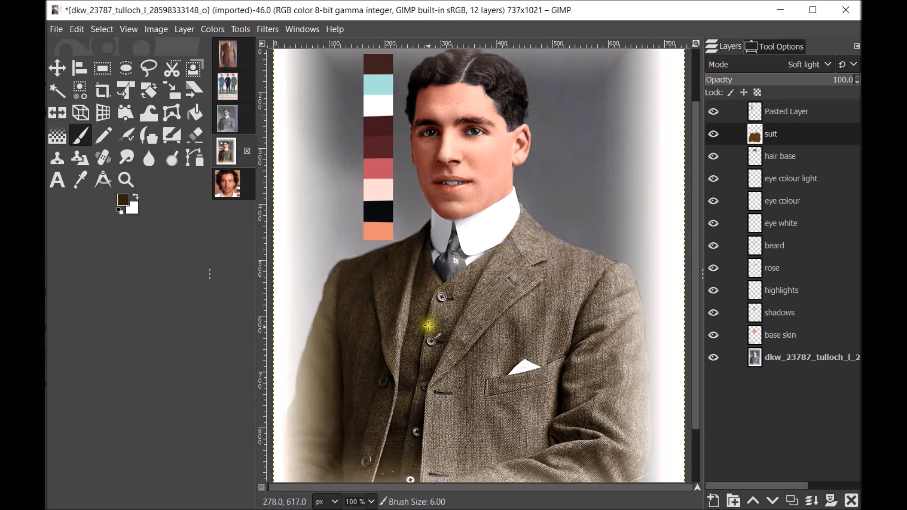
click(431, 341)
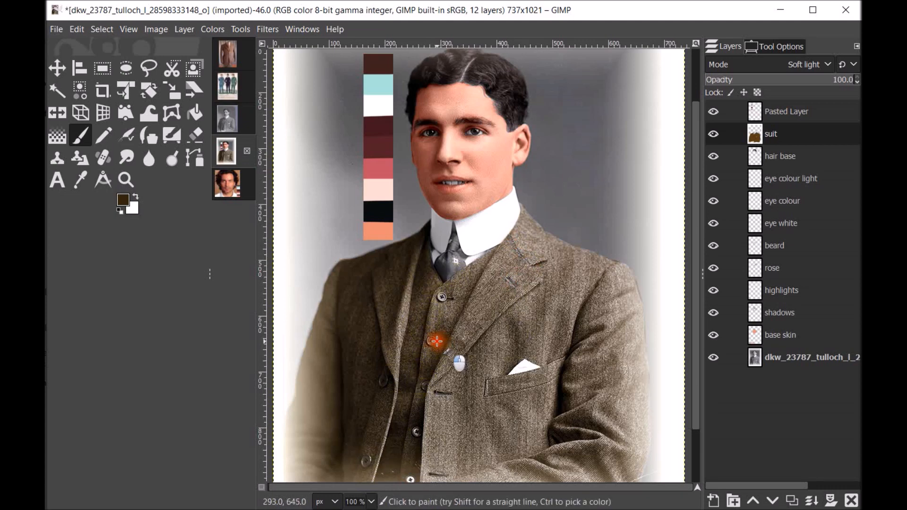
click(448, 297)
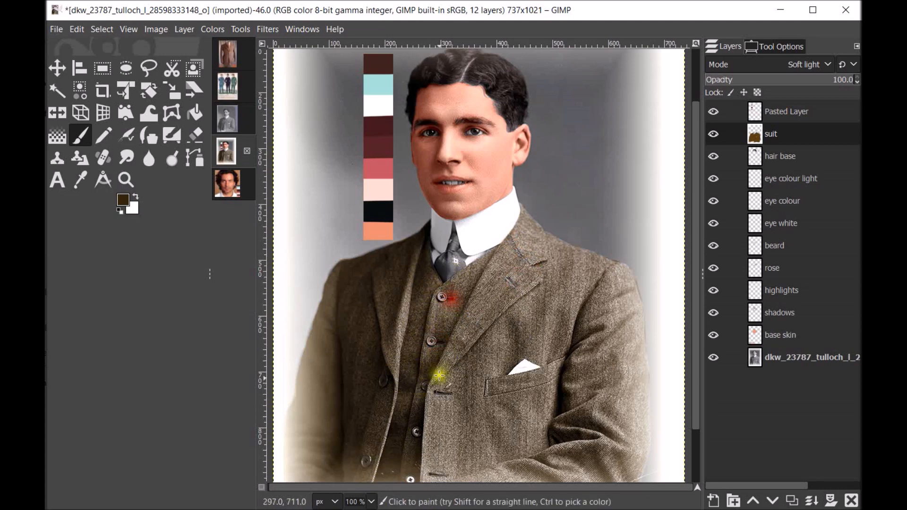
click(410, 482)
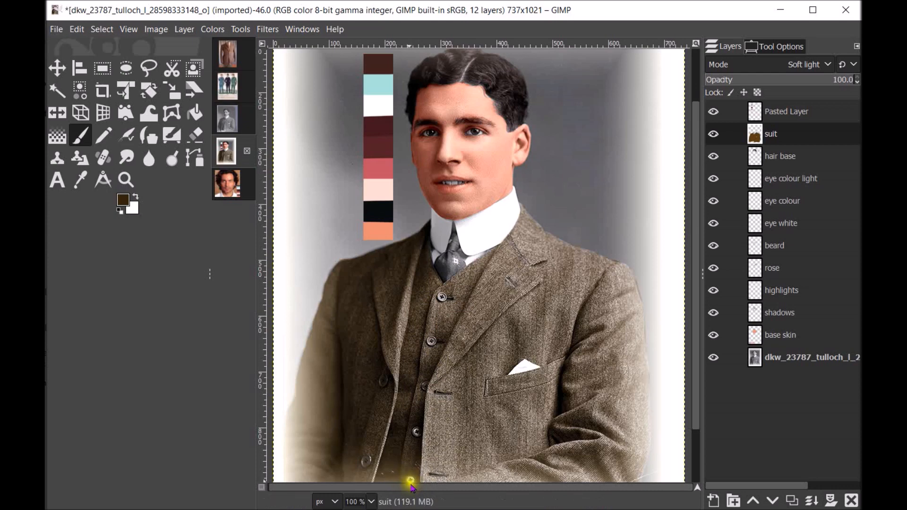
drag(694, 377, 696, 435)
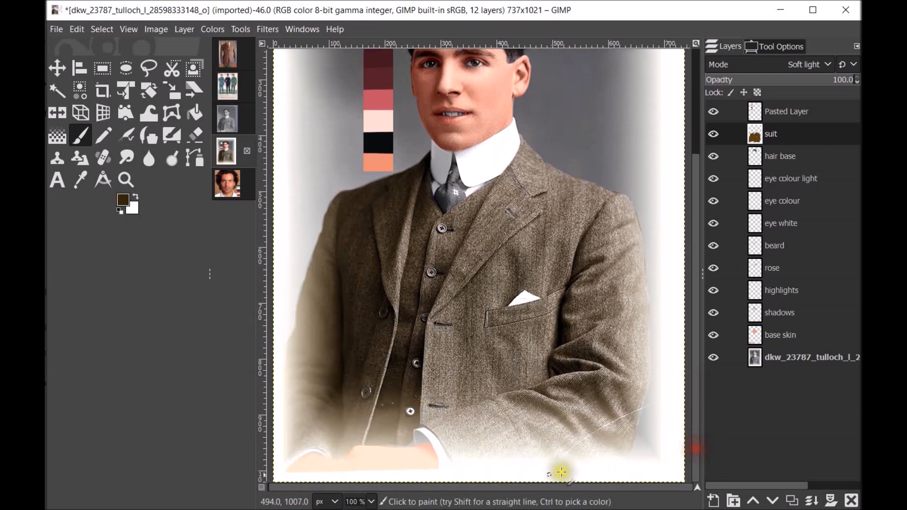
mouse_move(412, 440)
mouse_down()
mouse_move(385, 445)
mouse_move(418, 441)
mouse_up()
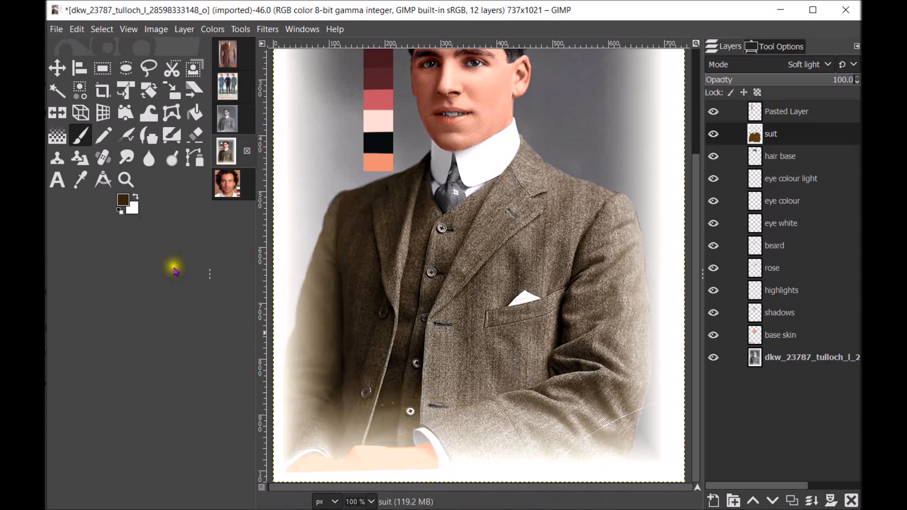
- Change the foreground colour to orange b7570f and paint the chain pieces on the lower waistcoat
click(123, 200)
drag(184, 324, 185, 325)
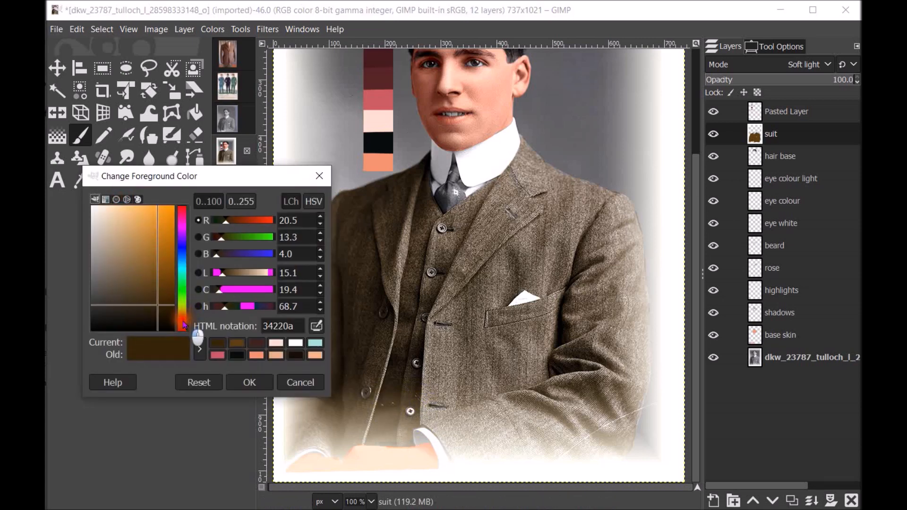
click(168, 240)
click(248, 382)
click(250, 381)
click(392, 404)
mouse_move(391, 406)
mouse_down()
mouse_move(380, 406)
mouse_move(415, 397)
mouse_up()
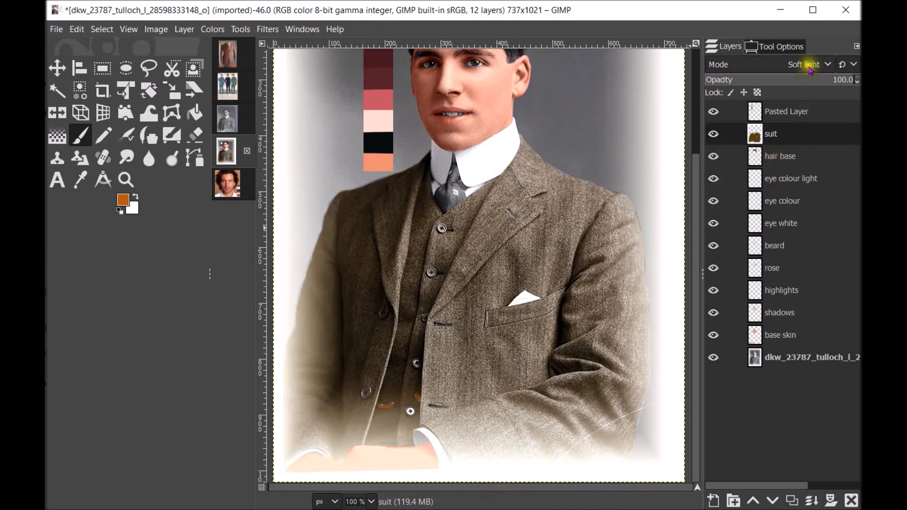
- Lower the suit layer's opacity to 78.7 and repaint the waistcoat chain pieces in golden ce850f
drag(815, 79, 813, 86)
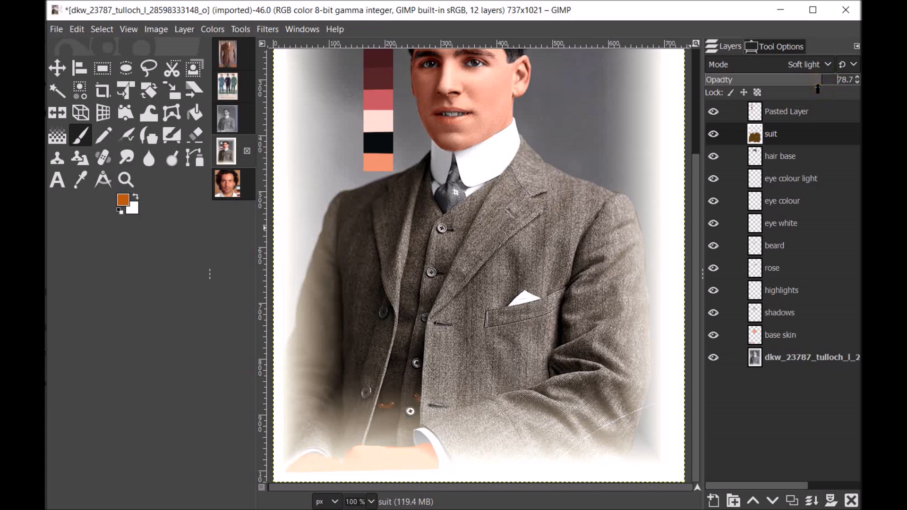
click(124, 201)
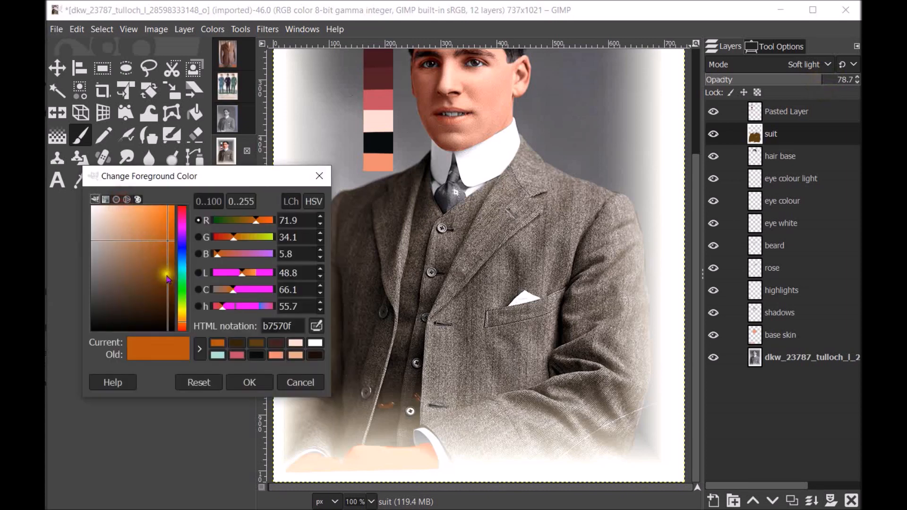
click(183, 319)
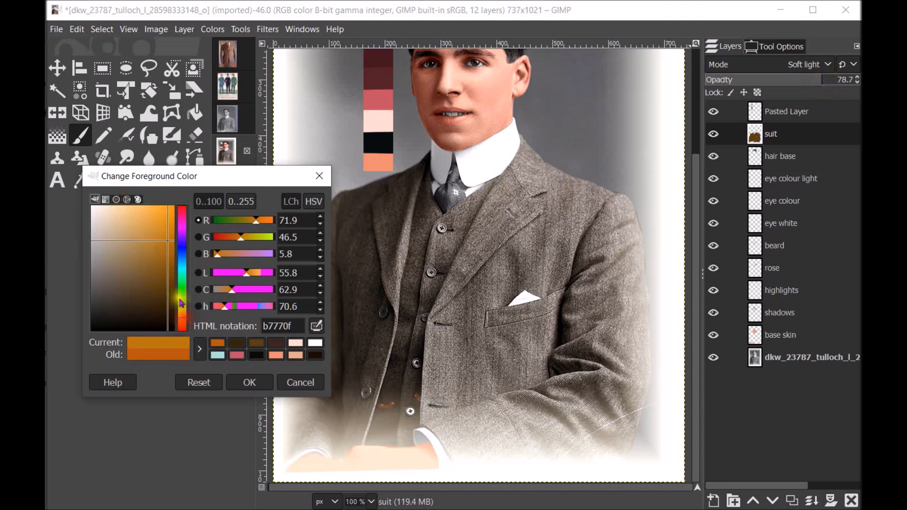
click(168, 231)
click(251, 382)
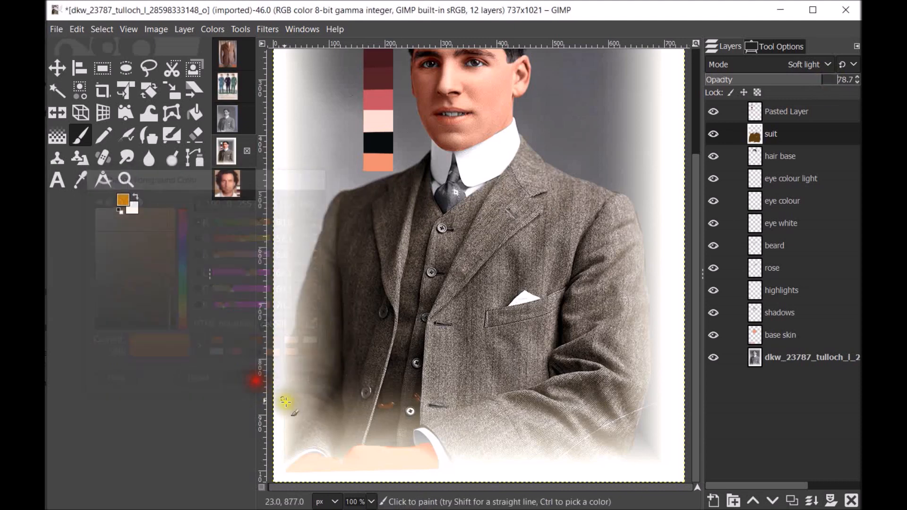
click(393, 404)
mouse_move(389, 406)
mouse_down()
mouse_move(381, 406)
mouse_move(418, 400)
mouse_up()
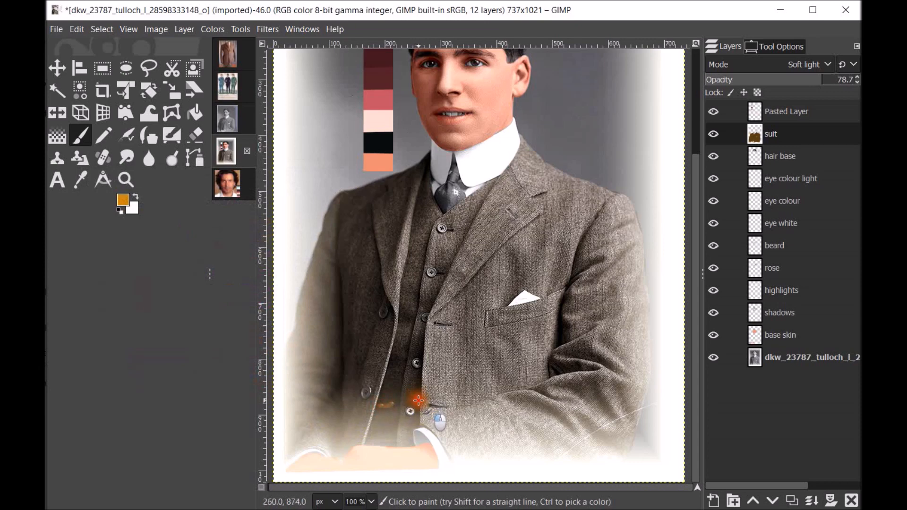
- Smudge the gold paint on the waistcoat chain pieces and raise the suit layer's opacity to 86.1
click(126, 157)
mouse_move(387, 403)
mouse_down()
mouse_move(399, 411)
mouse_move(377, 409)
mouse_move(416, 385)
mouse_move(416, 407)
mouse_up()
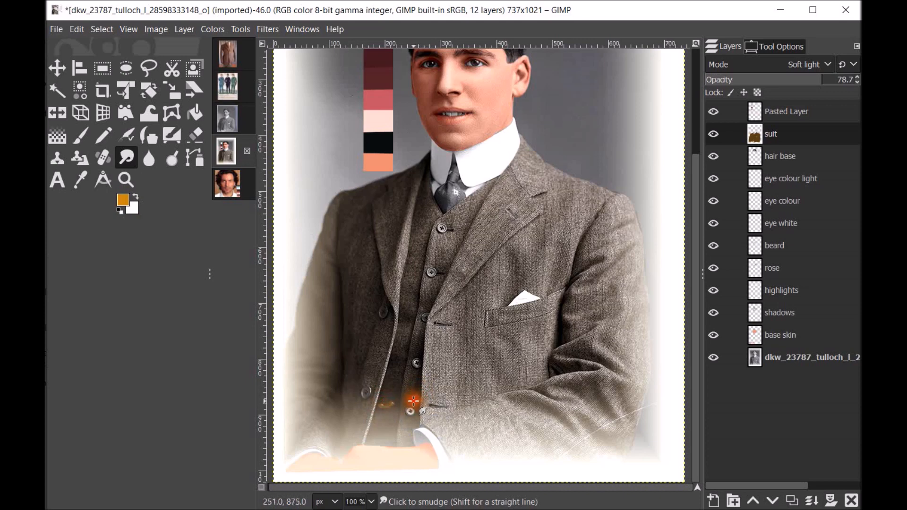
mouse_move(415, 403)
mouse_down()
mouse_move(381, 412)
mouse_move(393, 409)
mouse_move(391, 398)
mouse_move(383, 404)
mouse_move(390, 400)
mouse_move(390, 411)
mouse_move(391, 396)
mouse_move(425, 405)
mouse_up()
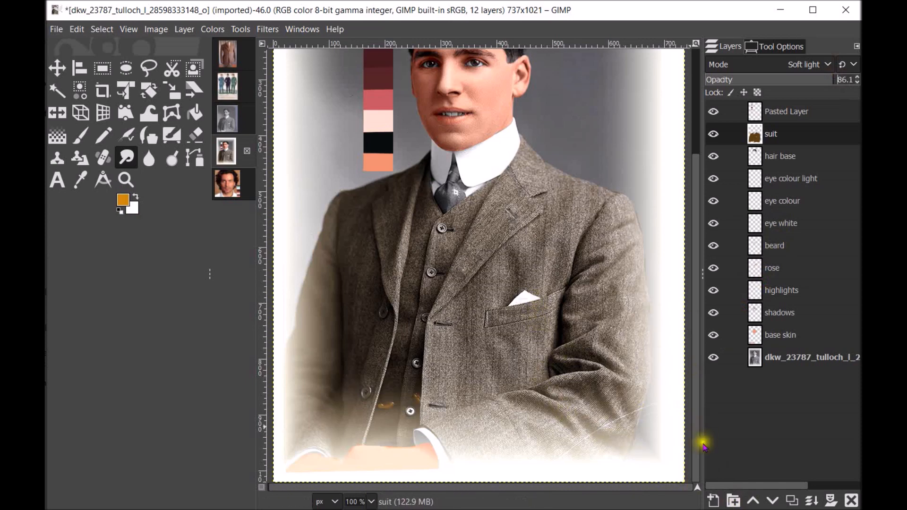
- Create a transparent layer named shirt in Soft light mode above the suit layer
click(714, 500)
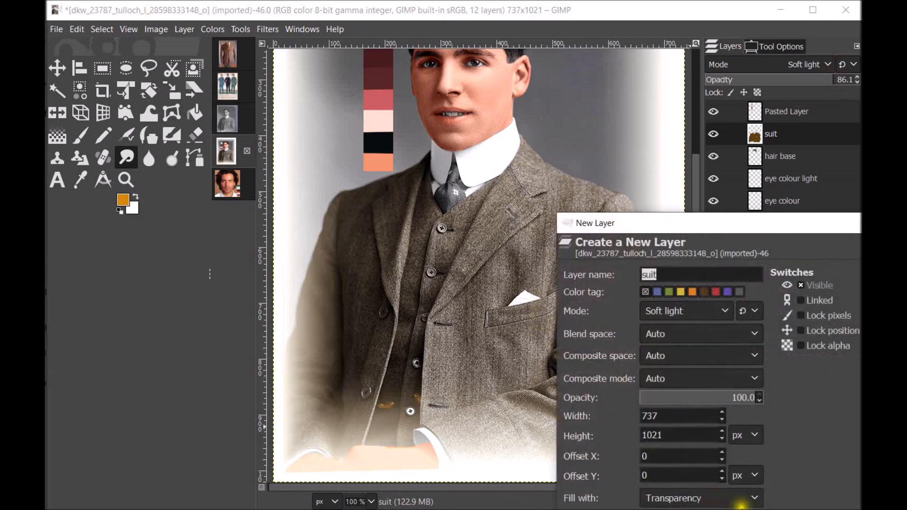
drag(699, 223, 575, 117)
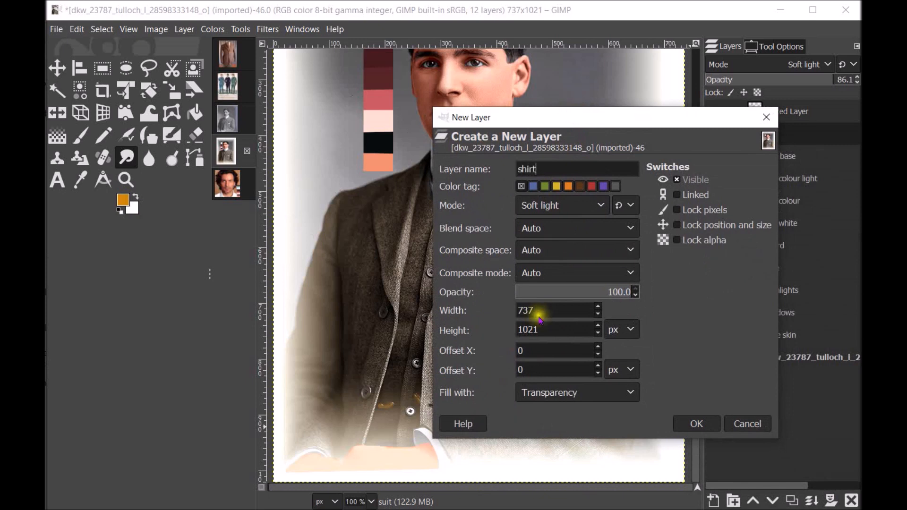
click(696, 424)
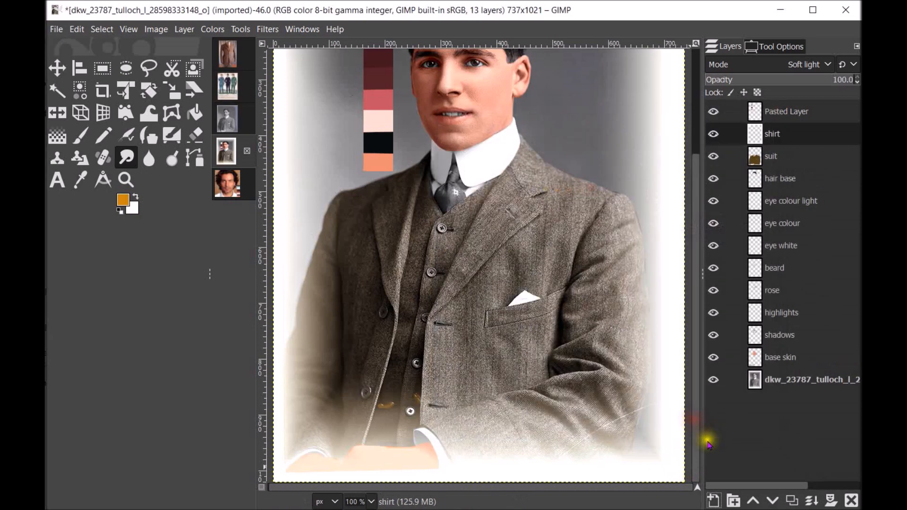
- Change the foreground colour to a muted tan, b48b48
click(123, 201)
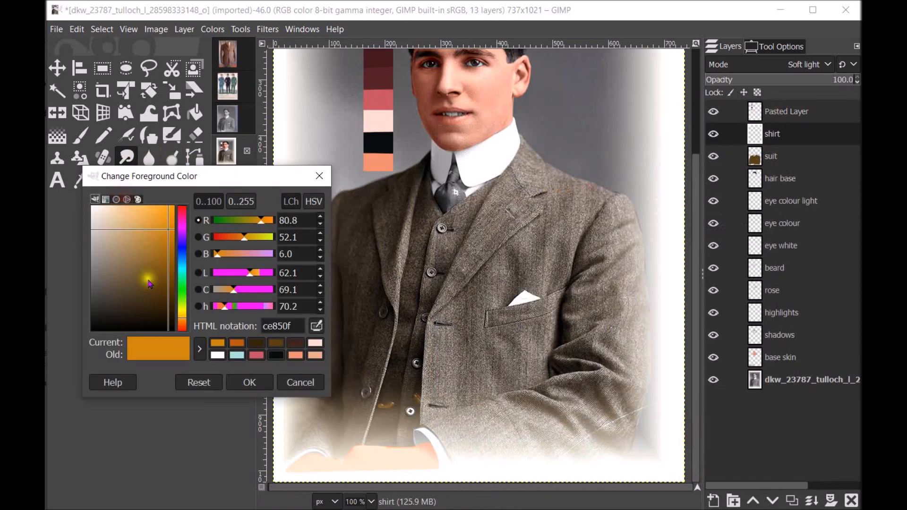
click(118, 258)
drag(117, 258, 141, 244)
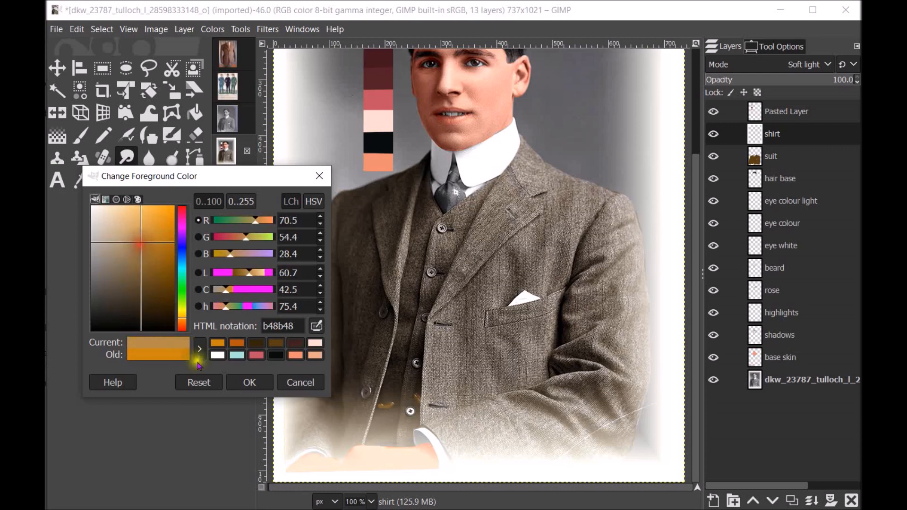
click(249, 382)
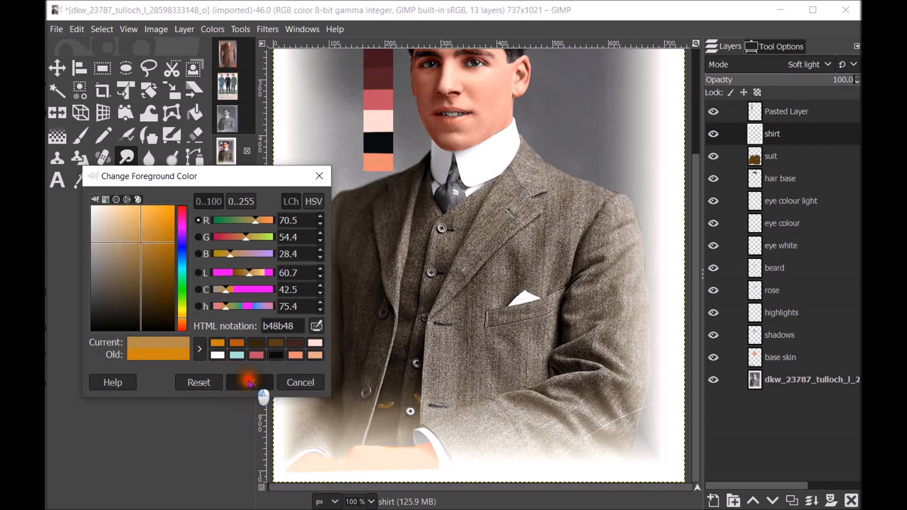
- Paint tan over the larger collar wing on the shirt layer with an enlarged Paintbrush
click(82, 136)
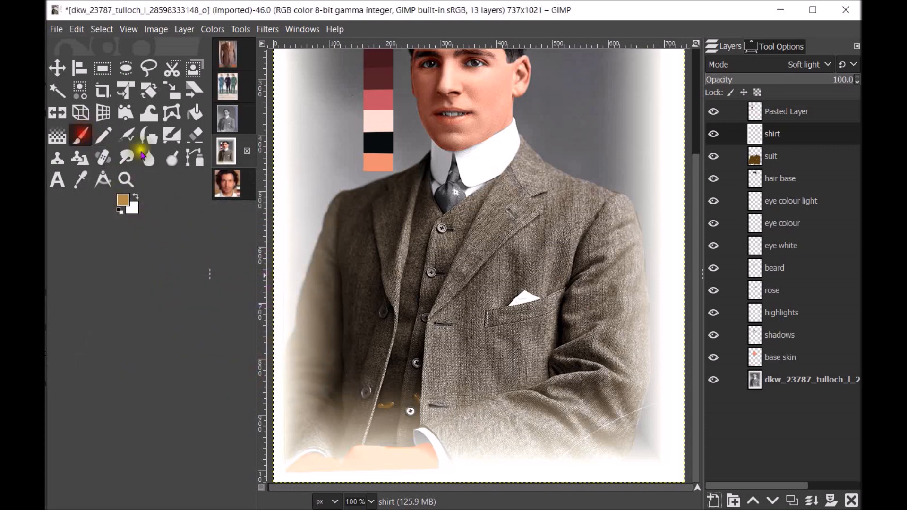
key(bracketright)
key(bracketright)
key(bracketright)
key(bracketright)
key(bracketright)
key(bracketright)
mouse_move(481, 161)
mouse_down()
mouse_move(501, 158)
mouse_move(493, 172)
mouse_move(516, 139)
mouse_move(495, 151)
mouse_move(510, 136)
mouse_move(460, 157)
mouse_move(466, 180)
mouse_move(467, 157)
mouse_move(513, 127)
mouse_move(498, 170)
mouse_move(473, 180)
mouse_move(469, 167)
mouse_move(492, 155)
mouse_up()
- Set the shirt layer's blend mode to LCh Color
click(827, 66)
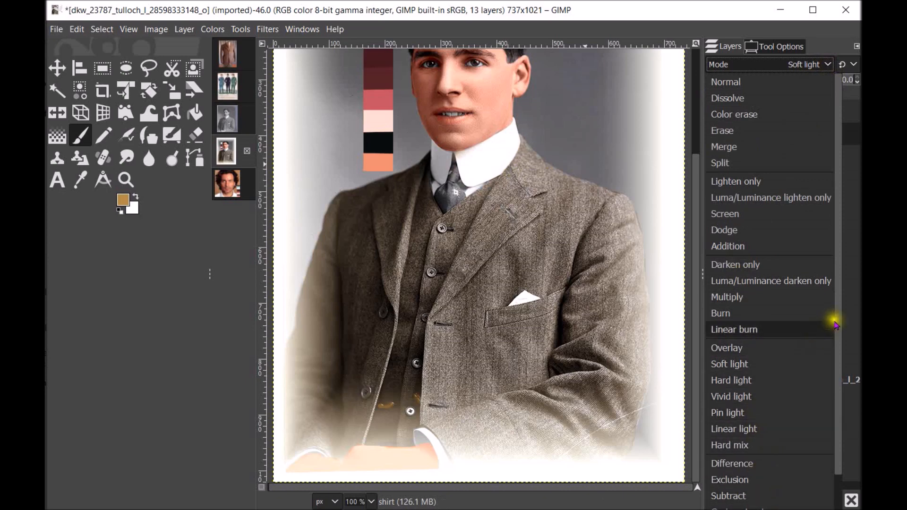
scroll(833, 318, down, 5)
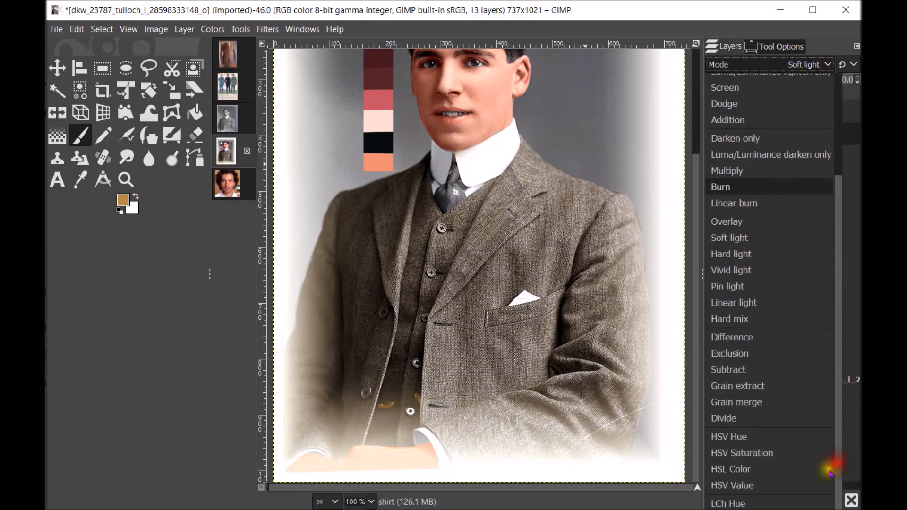
click(737, 509)
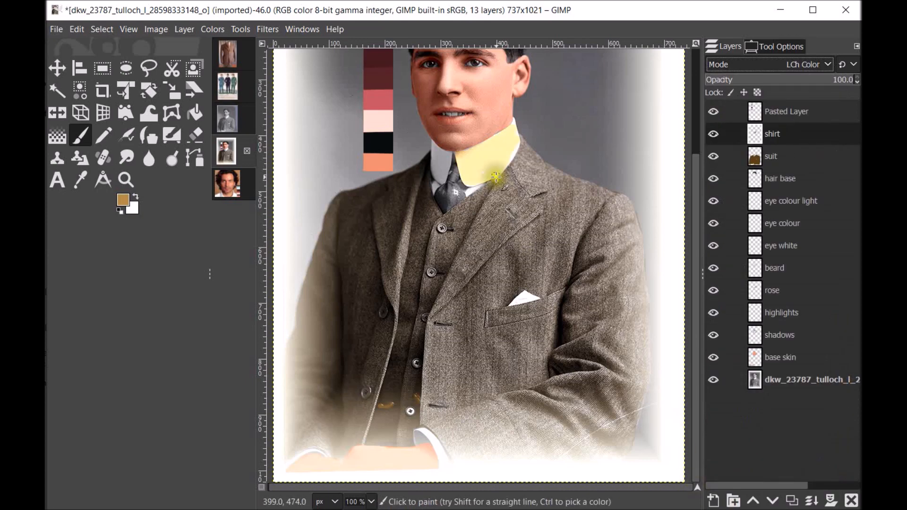
- Fill the rest of the larger collar wing with tan, using a smaller brush along its edges
mouse_move(482, 173)
mouse_down()
mouse_move(516, 142)
mouse_move(503, 164)
mouse_move(513, 149)
mouse_move(498, 137)
mouse_move(514, 121)
mouse_move(518, 141)
mouse_up()
key(bracketleft)
key(bracketleft)
key(bracketleft)
key(bracketleft)
key(bracketleft)
key(bracketleft)
key(bracketleft)
key(bracketleft)
key(bracketleft)
mouse_move(516, 133)
mouse_down()
mouse_move(472, 161)
mouse_move(465, 183)
mouse_move(472, 191)
mouse_up()
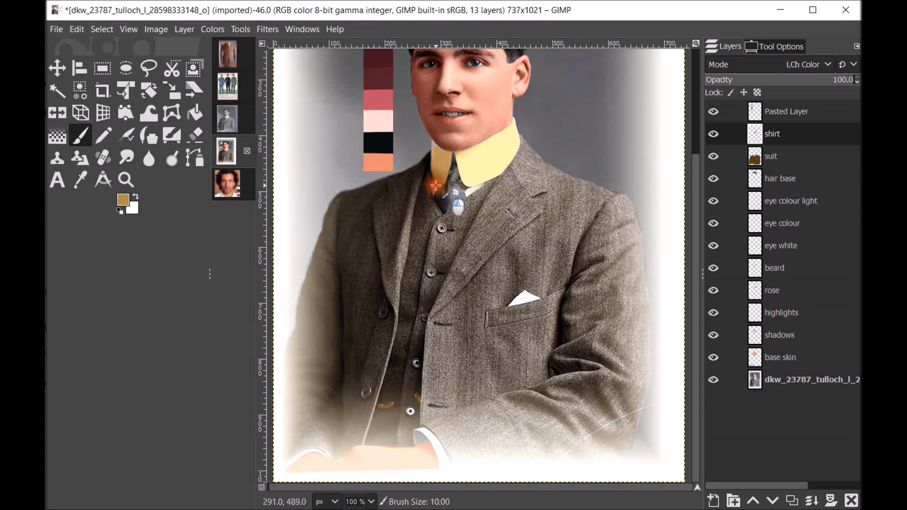
- Paint the narrow collar wing, the shirt areas beside the tie and the tie's motif tan, reducing the brush to size 1 for details
mouse_move(433, 188)
mouse_down()
mouse_move(433, 146)
mouse_move(445, 153)
mouse_move(433, 143)
mouse_move(433, 153)
mouse_move(432, 143)
mouse_move(451, 153)
mouse_up()
key(bracketleft)
key(bracketleft)
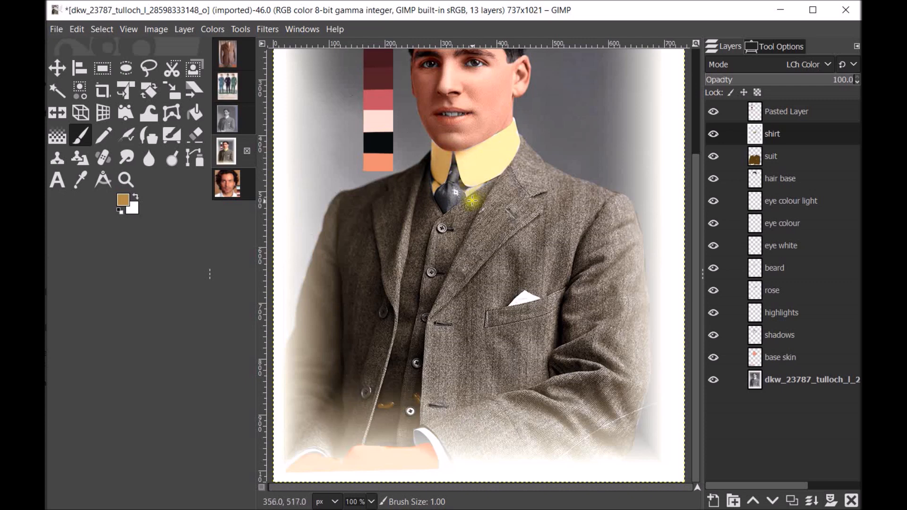
drag(469, 193, 472, 187)
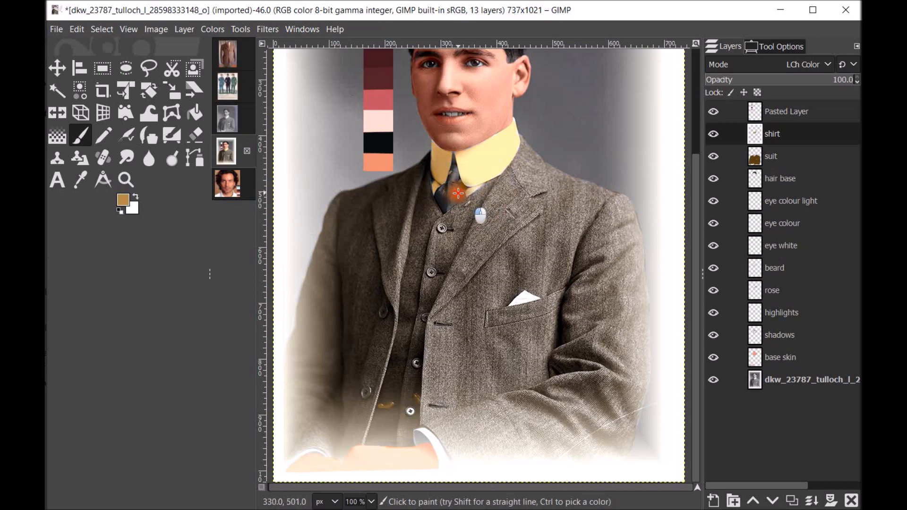
mouse_move(448, 164)
mouse_down()
mouse_move(514, 120)
mouse_move(509, 162)
mouse_move(476, 189)
mouse_move(483, 184)
mouse_move(441, 192)
mouse_up()
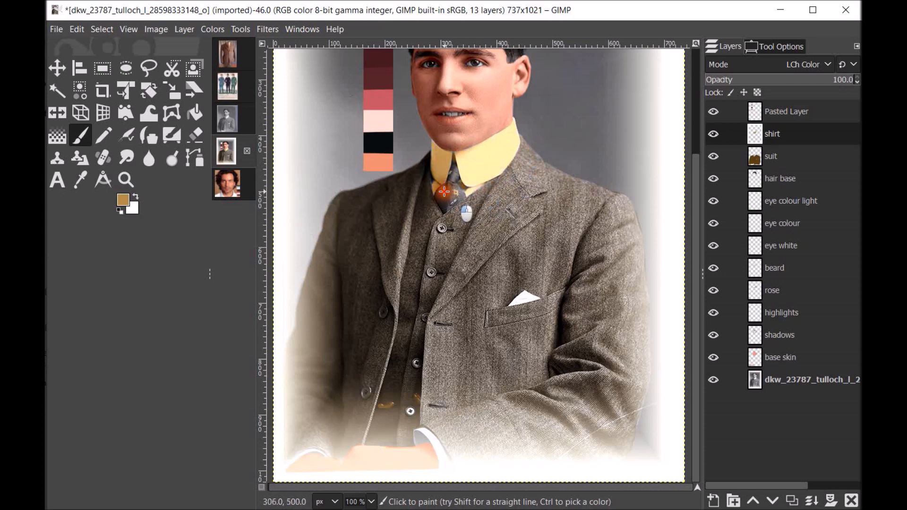
click(433, 145)
drag(433, 145, 453, 155)
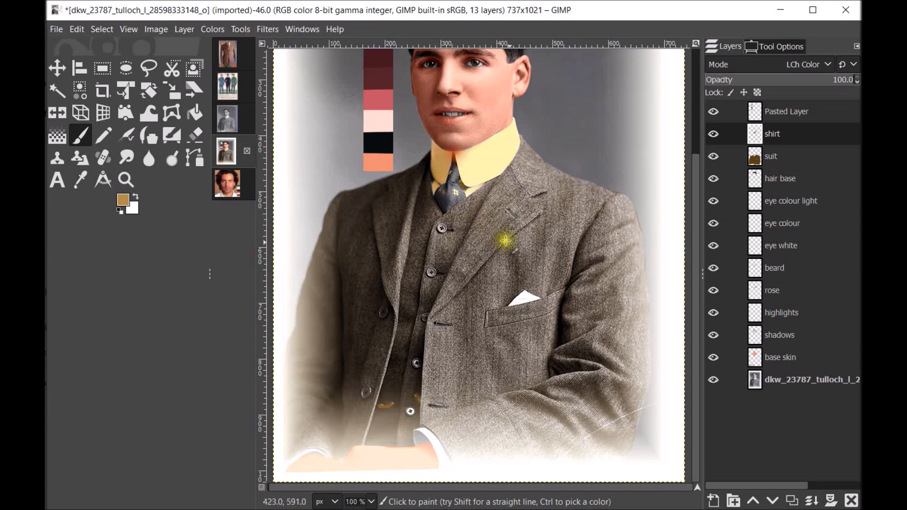
- Paint both shirt cuffs at the wrists tan, adjusting the brush size to follow their edges
key(bracketright)
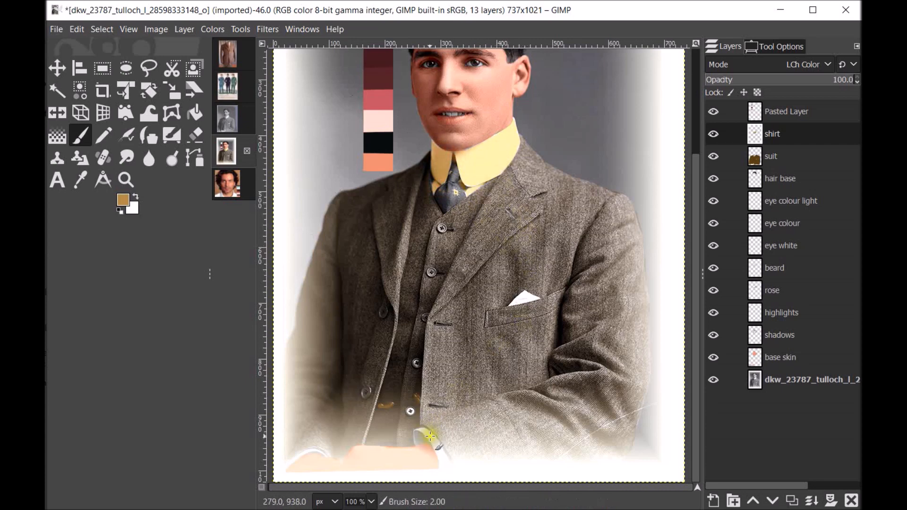
mouse_move(427, 445)
mouse_down()
mouse_move(448, 464)
mouse_move(423, 433)
mouse_move(410, 431)
mouse_up()
key(bracketleft)
key(bracketleft)
key(bracketleft)
key(bracketleft)
key(bracketleft)
key(bracketleft)
key(bracketleft)
key(bracketleft)
mouse_move(326, 456)
mouse_down()
mouse_move(289, 463)
mouse_move(306, 451)
mouse_move(324, 456)
mouse_move(294, 453)
mouse_move(292, 462)
mouse_up()
drag(429, 431, 439, 444)
- Paint the pocket square tan with a size 3 brush
key(bracketright)
key(bracketright)
key(bracketleft)
mouse_move(525, 294)
mouse_down()
mouse_move(530, 300)
mouse_move(517, 300)
mouse_move(535, 298)
mouse_move(541, 313)
mouse_up()
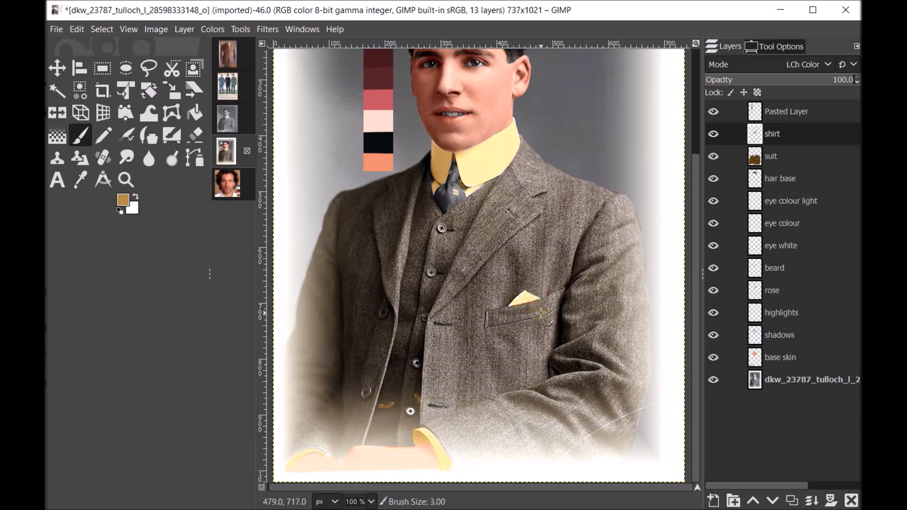
- Try Soft light mode on the shirt layer for comparison, and restore LCh Color
click(824, 65)
click(759, 238)
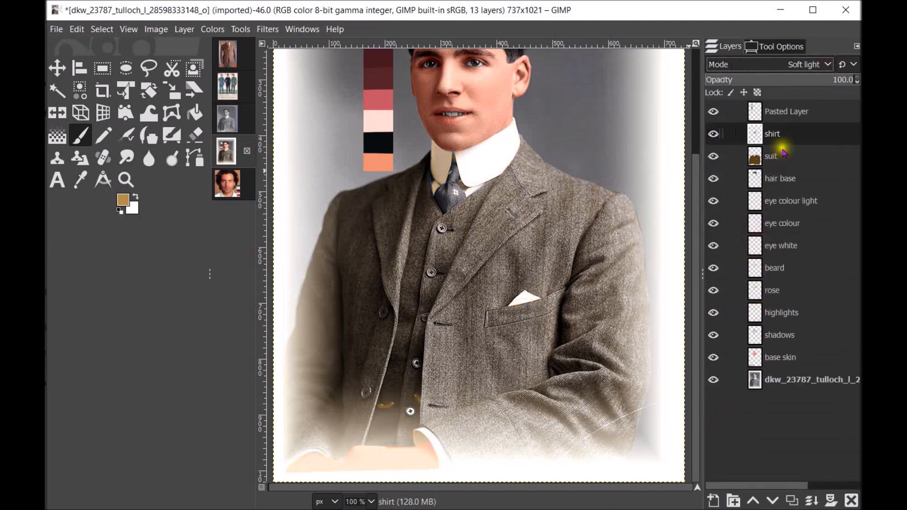
click(822, 65)
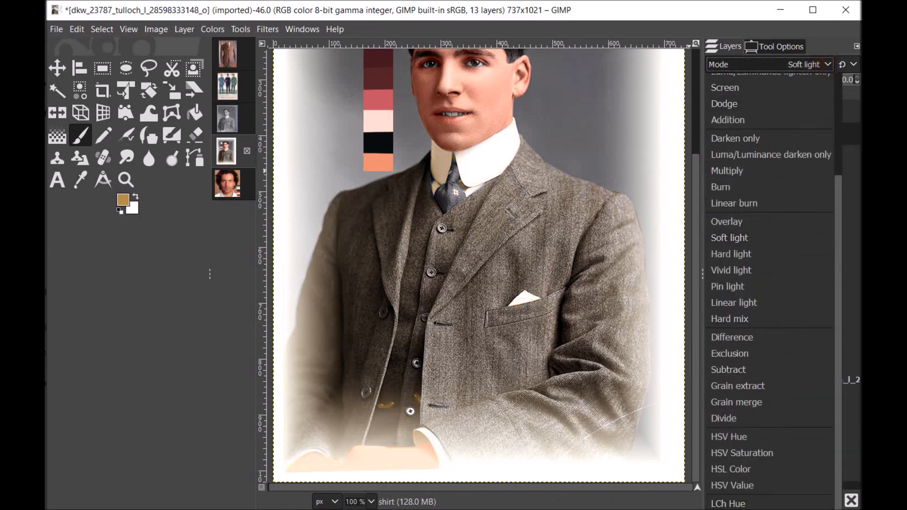
click(737, 506)
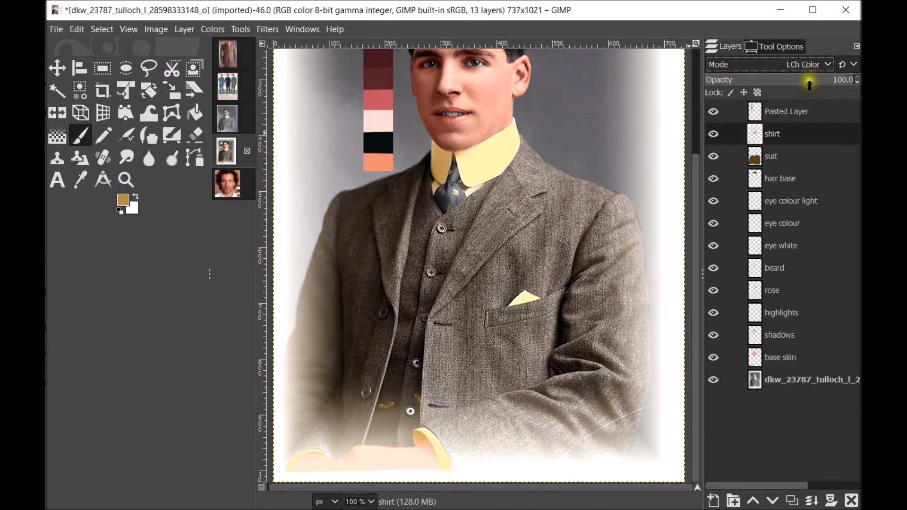
- Lower the shirt layer's opacity to 40.8 and the base skin layer's opacity to 65.2
drag(803, 82, 787, 83)
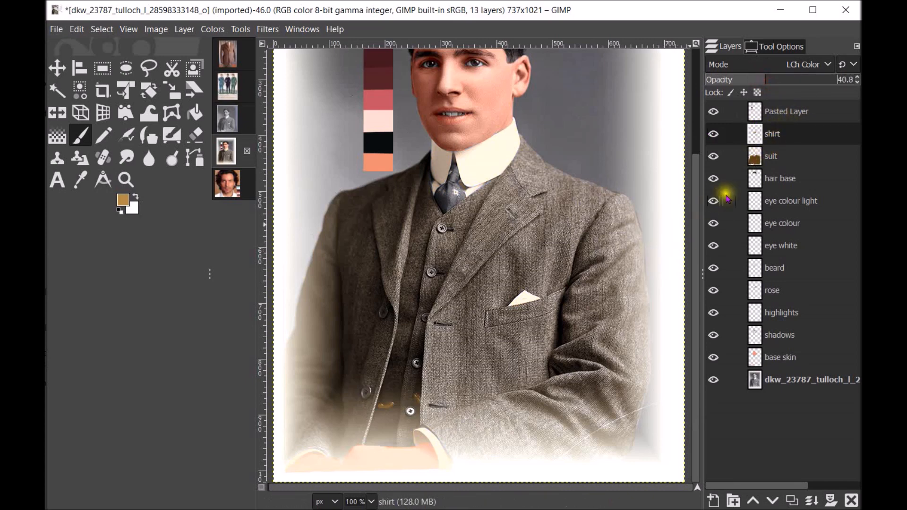
drag(695, 293, 690, 194)
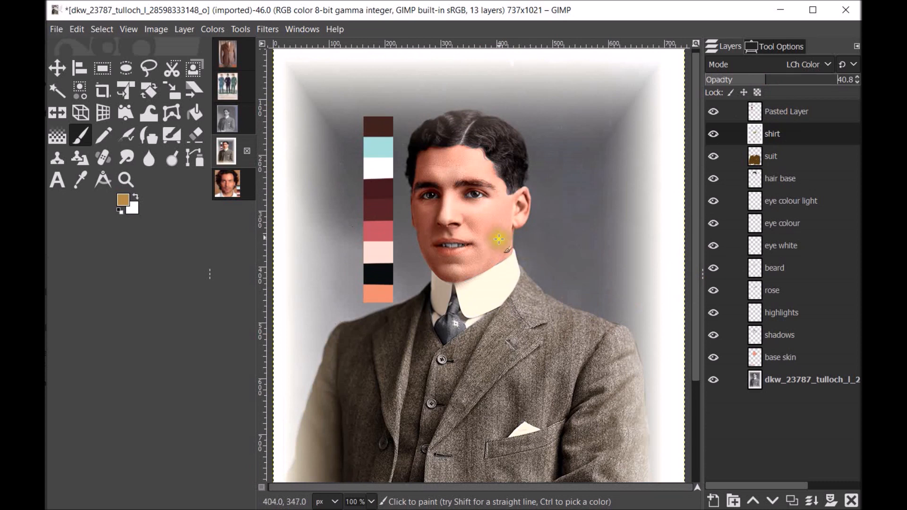
click(793, 363)
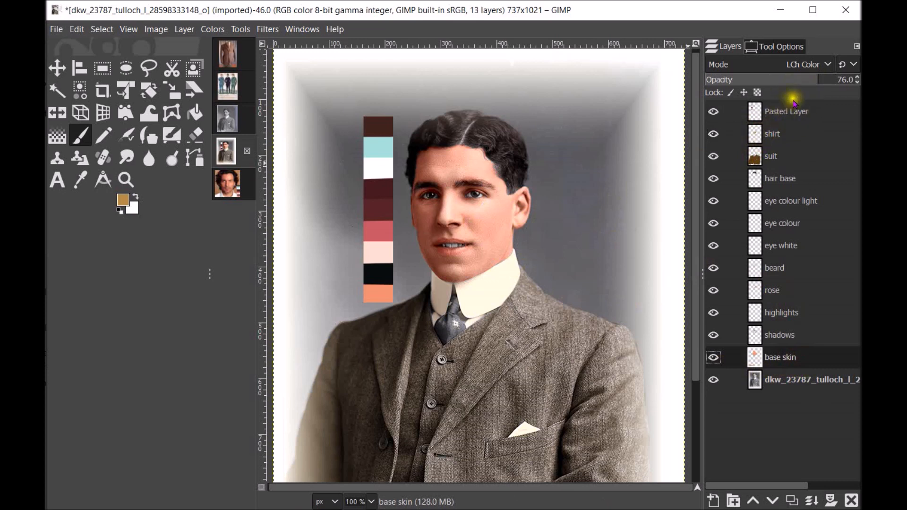
drag(808, 79, 799, 83)
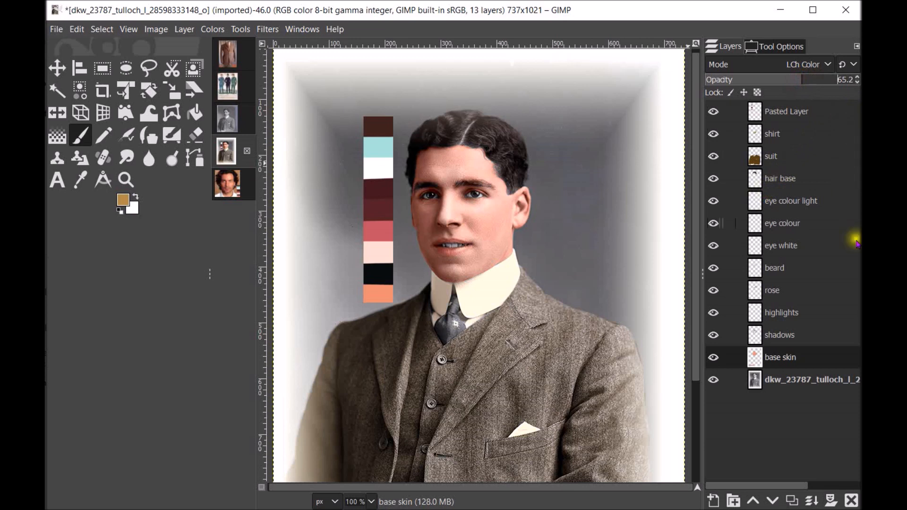
- Hide the pasted colour swatch layer and set the hair base layer's opacity to 94
click(714, 112)
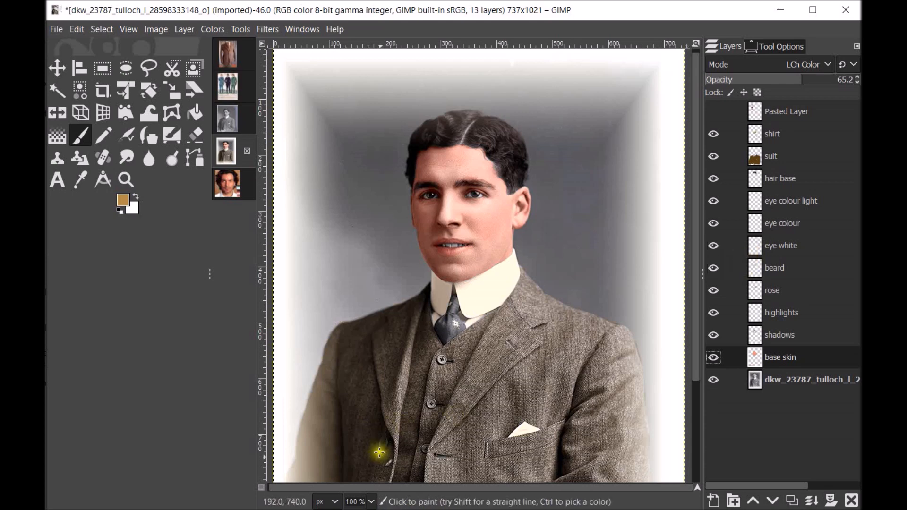
click(371, 502)
click(360, 437)
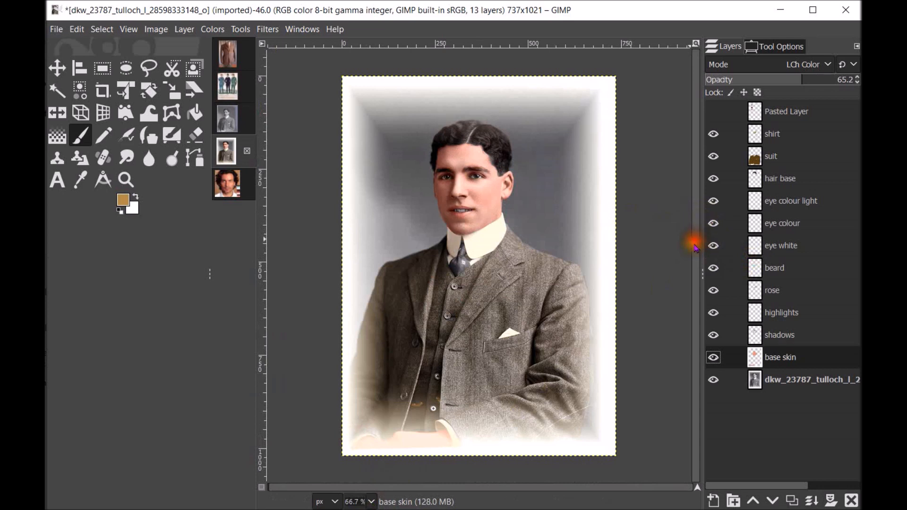
click(797, 181)
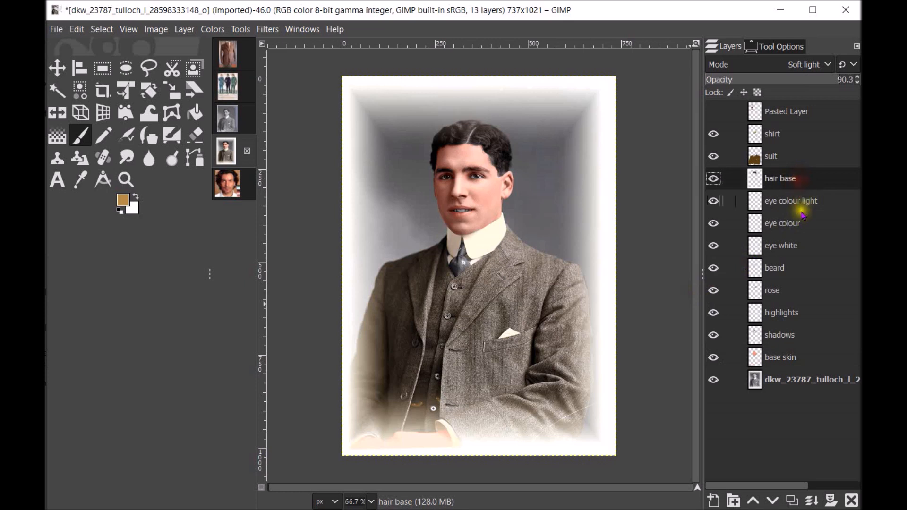
click(840, 81)
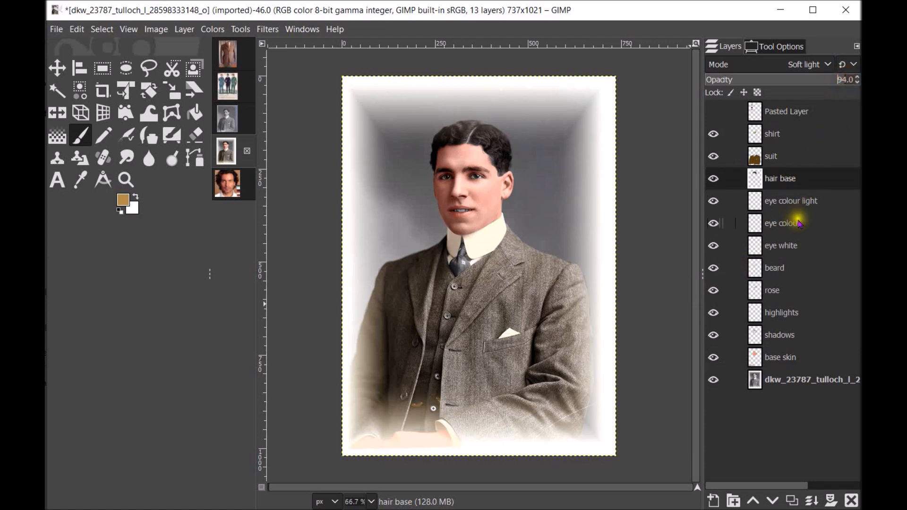
- Create a transparent Soft light layer named bg directly above the shirt layer
click(800, 134)
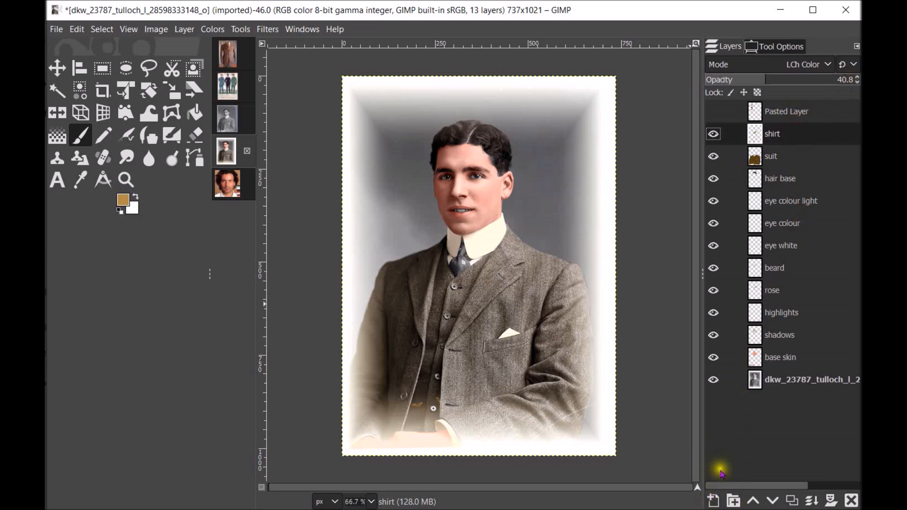
click(713, 501)
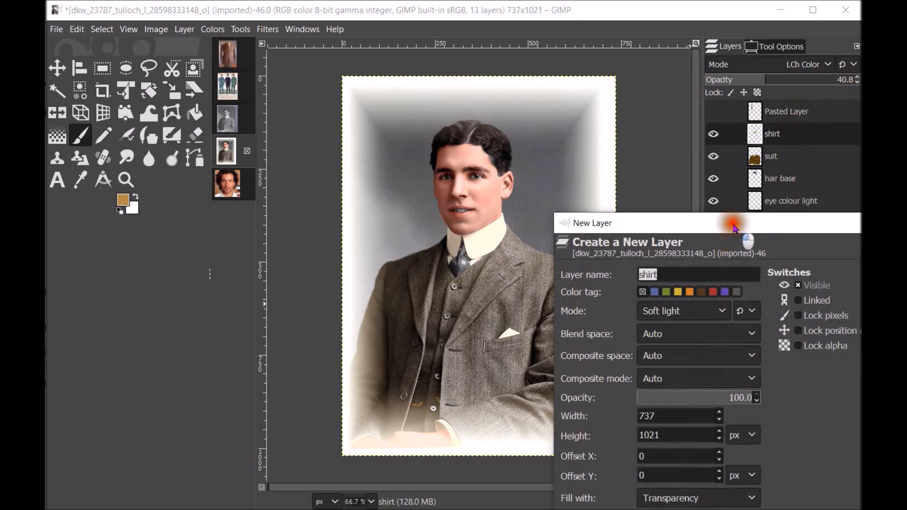
drag(733, 224, 573, 122)
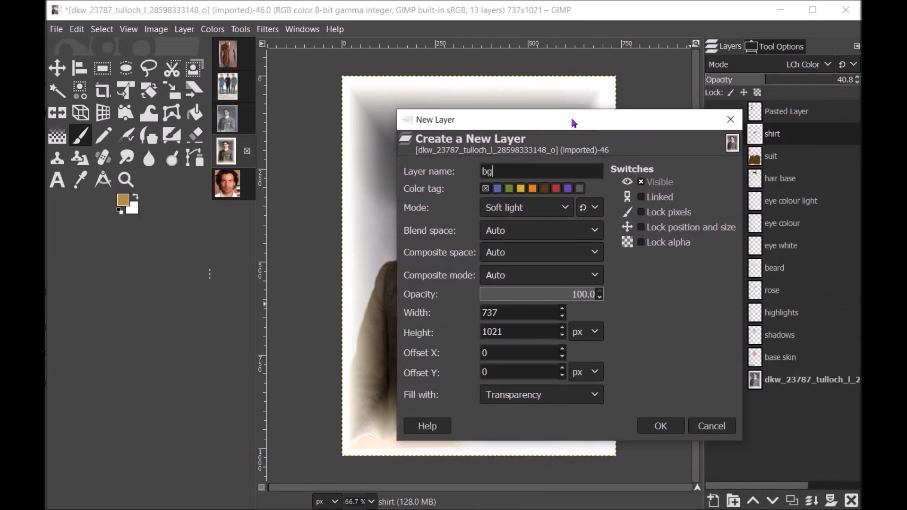
click(654, 425)
- Set the foreground colour to a light blue, about 82bfdc
click(124, 202)
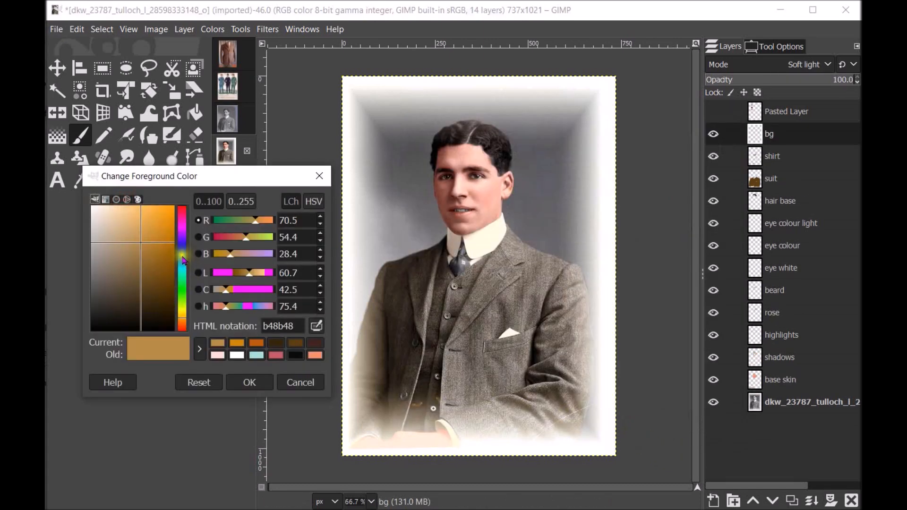
click(184, 264)
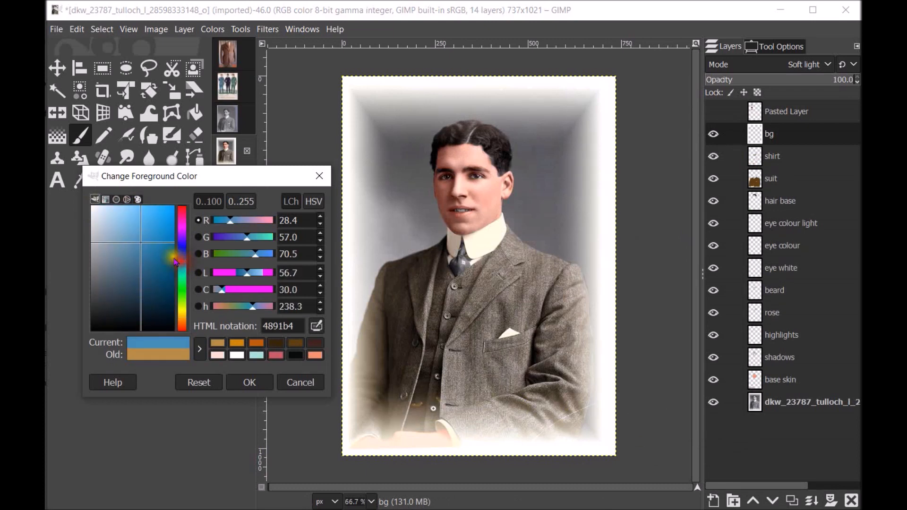
drag(126, 232, 120, 221)
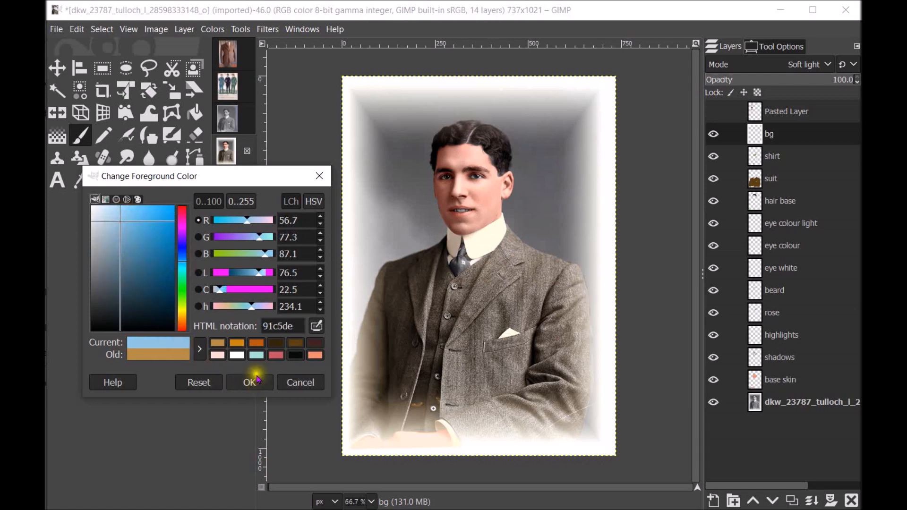
click(123, 221)
click(124, 227)
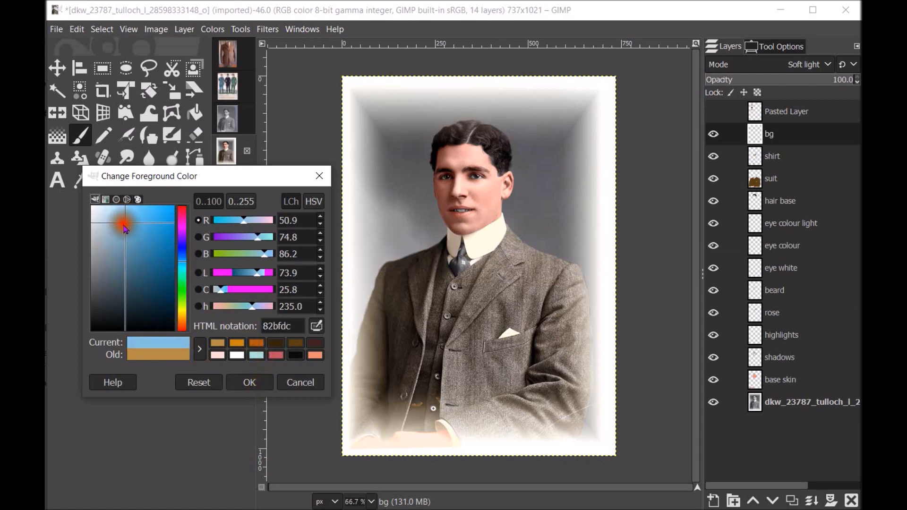
click(247, 382)
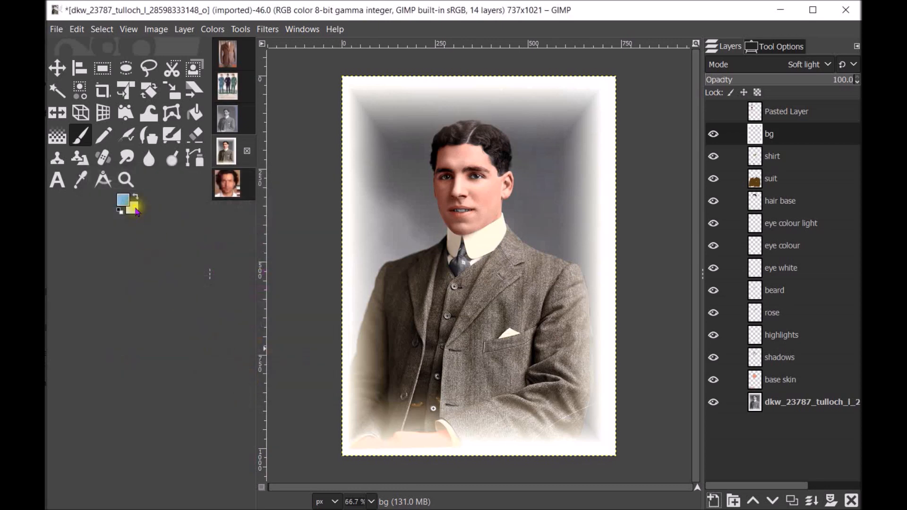
- Paint the backdrop around the man's head and above his shoulders light blue with a much larger brush
click(80, 135)
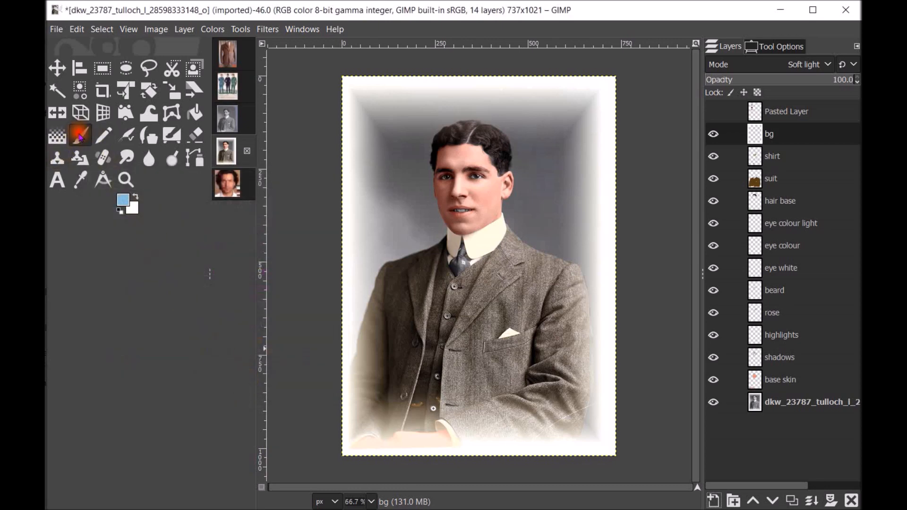
key(bracketright)
key(bracketright)
key(bracketright)
key(bracketright)
key(bracketright)
key(bracketright)
key(bracketright)
key(bracketright)
key(bracketright)
key(bracketright)
key(bracketright)
key(bracketright)
key(bracketright)
key(bracketright)
mouse_move(514, 204)
mouse_down()
mouse_move(539, 243)
mouse_move(520, 208)
mouse_move(522, 185)
mouse_move(515, 196)
mouse_move(520, 145)
mouse_move(563, 180)
mouse_move(544, 170)
mouse_move(531, 178)
mouse_move(526, 205)
mouse_move(560, 250)
mouse_move(546, 246)
mouse_move(563, 252)
mouse_move(542, 168)
mouse_move(521, 133)
mouse_move(519, 154)
mouse_move(500, 123)
mouse_move(451, 116)
mouse_move(425, 147)
mouse_move(439, 232)
mouse_move(383, 261)
mouse_move(391, 218)
mouse_move(407, 235)
mouse_move(425, 218)
mouse_move(415, 161)
mouse_up()
mouse_move(421, 143)
mouse_down()
mouse_move(404, 202)
mouse_move(414, 211)
mouse_move(393, 208)
mouse_move(396, 145)
mouse_move(425, 121)
mouse_move(393, 166)
mouse_move(388, 204)
mouse_move(388, 172)
mouse_up()
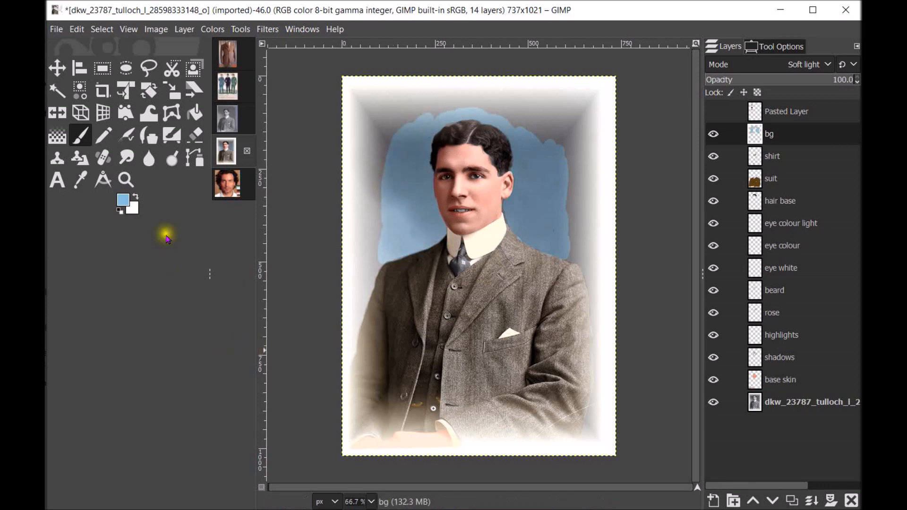
- Smudge the blue backdrop paint outward into the white vignette and lower the bg layer's opacity to 61.4
click(124, 160)
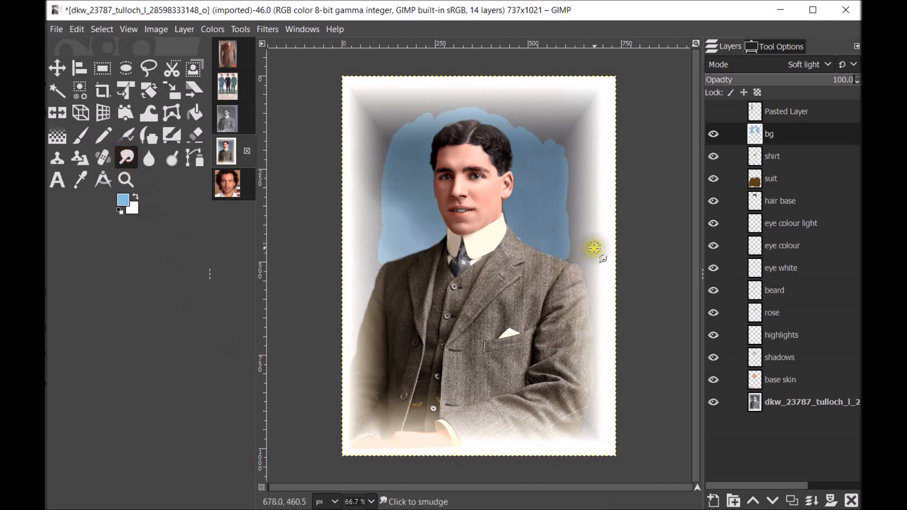
mouse_move(570, 253)
mouse_down()
mouse_move(581, 204)
mouse_move(562, 209)
mouse_move(581, 125)
mouse_move(549, 156)
mouse_move(549, 117)
mouse_move(530, 138)
mouse_move(548, 113)
mouse_move(553, 134)
mouse_move(532, 114)
mouse_move(506, 122)
mouse_move(519, 112)
mouse_move(536, 140)
mouse_move(526, 118)
mouse_move(532, 111)
mouse_move(499, 114)
mouse_move(497, 104)
mouse_move(478, 116)
mouse_move(476, 86)
mouse_move(449, 118)
mouse_move(455, 106)
mouse_move(421, 127)
mouse_move(390, 112)
mouse_move(384, 123)
mouse_move(365, 113)
mouse_move(375, 134)
mouse_move(364, 119)
mouse_move(387, 118)
mouse_move(406, 108)
mouse_move(404, 99)
mouse_move(406, 137)
mouse_move(378, 125)
mouse_move(392, 174)
mouse_move(365, 114)
mouse_move(382, 174)
mouse_move(360, 172)
mouse_move(359, 211)
mouse_move(376, 214)
mouse_move(375, 243)
mouse_move(353, 291)
mouse_up()
mouse_move(396, 242)
mouse_down()
mouse_move(427, 239)
mouse_move(374, 241)
mouse_move(367, 176)
mouse_move(377, 173)
mouse_move(362, 137)
mouse_move(378, 97)
mouse_move(424, 101)
mouse_move(456, 81)
mouse_move(531, 118)
mouse_move(563, 91)
mouse_move(599, 107)
mouse_move(571, 253)
mouse_move(582, 257)
mouse_move(565, 213)
mouse_move(589, 150)
mouse_up()
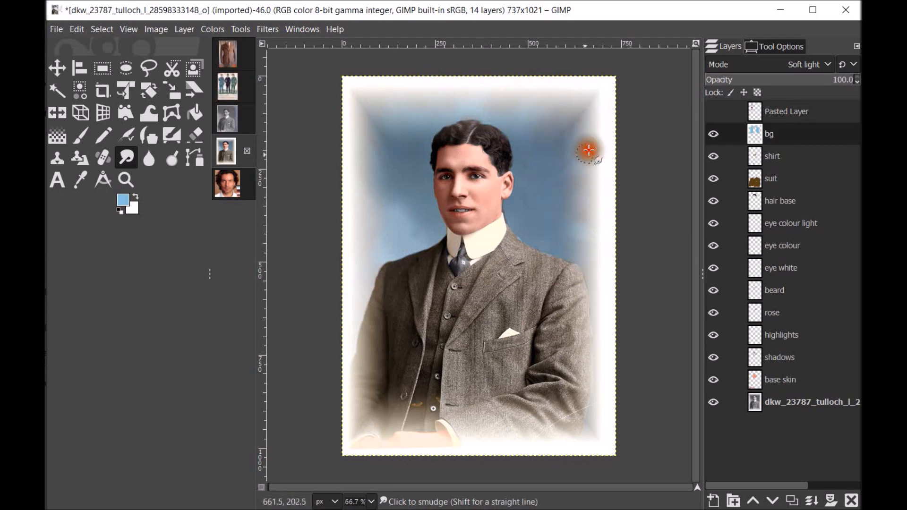
mouse_move(372, 250)
mouse_down()
mouse_move(381, 202)
mouse_move(371, 190)
mouse_move(362, 114)
mouse_move(531, 108)
mouse_move(562, 123)
mouse_move(569, 194)
mouse_up()
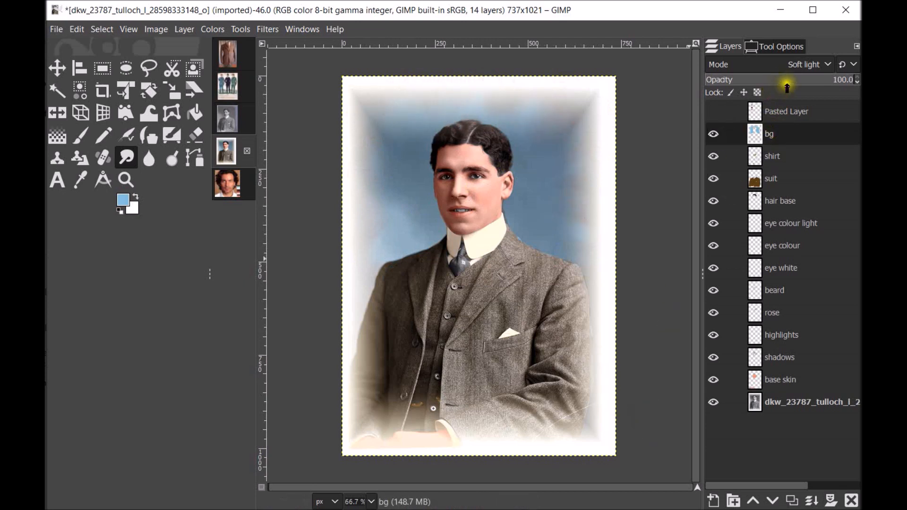
drag(798, 79, 797, 80)
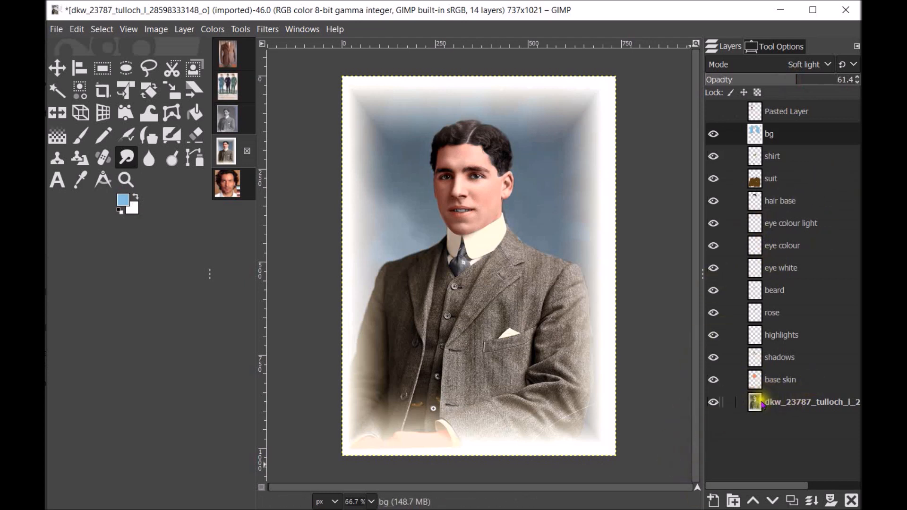
- Smudge the blue along the edges of the hair, face, neck and shoulders, reducing the brush size from 41 to 16 and 12
click(372, 501)
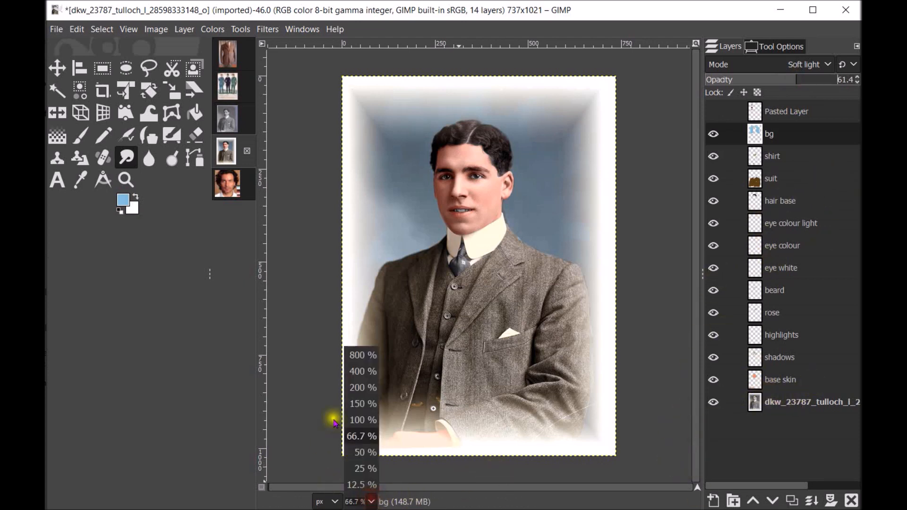
click(361, 415)
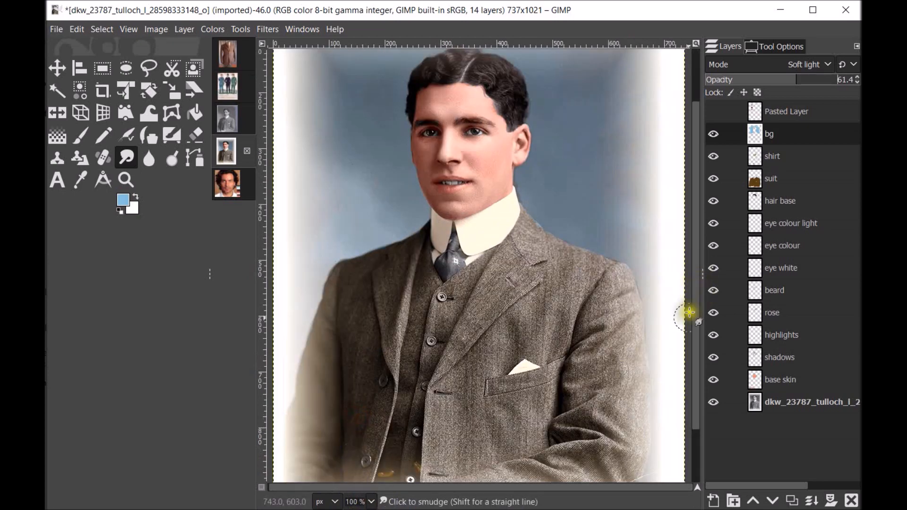
scroll(693, 288, up, 3)
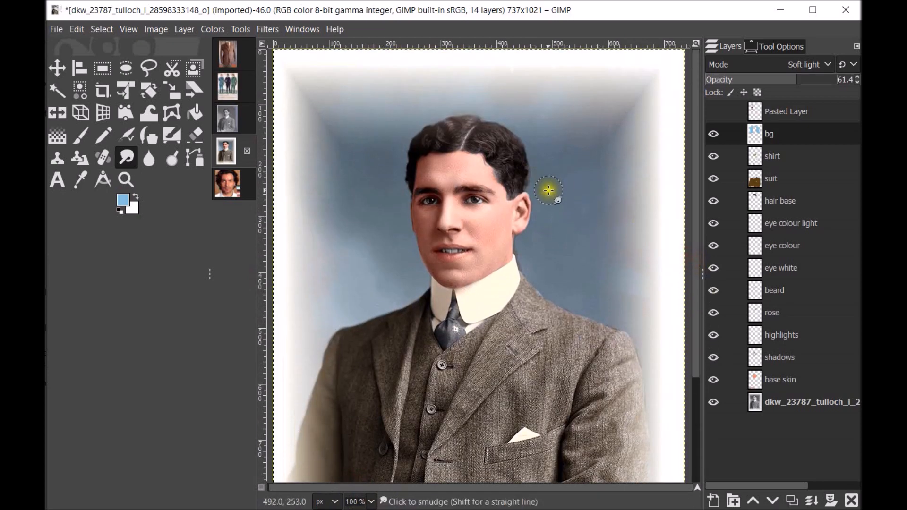
key(bracketleft)
drag(533, 159, 531, 140)
click(484, 113)
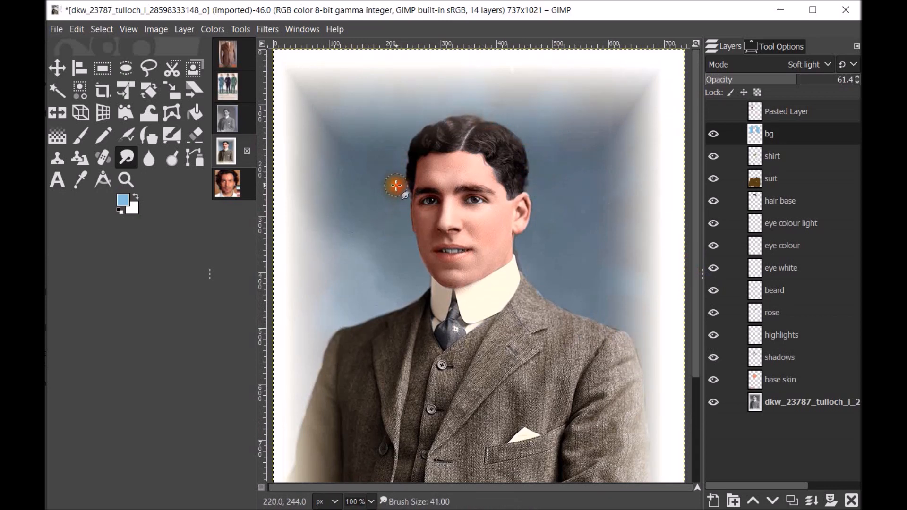
drag(396, 185, 386, 243)
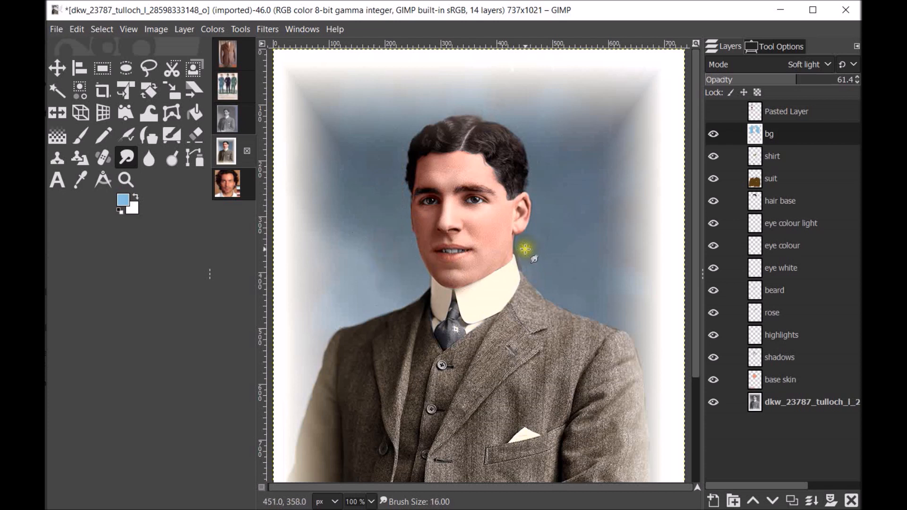
mouse_move(523, 247)
mouse_down()
mouse_move(523, 233)
mouse_move(520, 261)
mouse_up()
drag(628, 340, 567, 306)
mouse_move(356, 333)
mouse_down()
mouse_move(338, 204)
mouse_move(317, 202)
mouse_move(286, 130)
mouse_up()
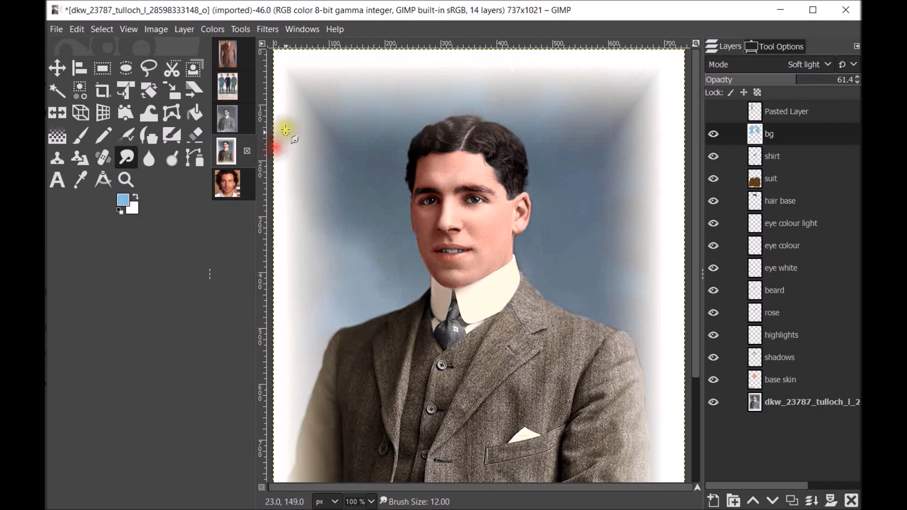
- Compare the original black-and-white photo with the colorized portrait, examining the result as a whole and at 100%
click(224, 124)
click(370, 502)
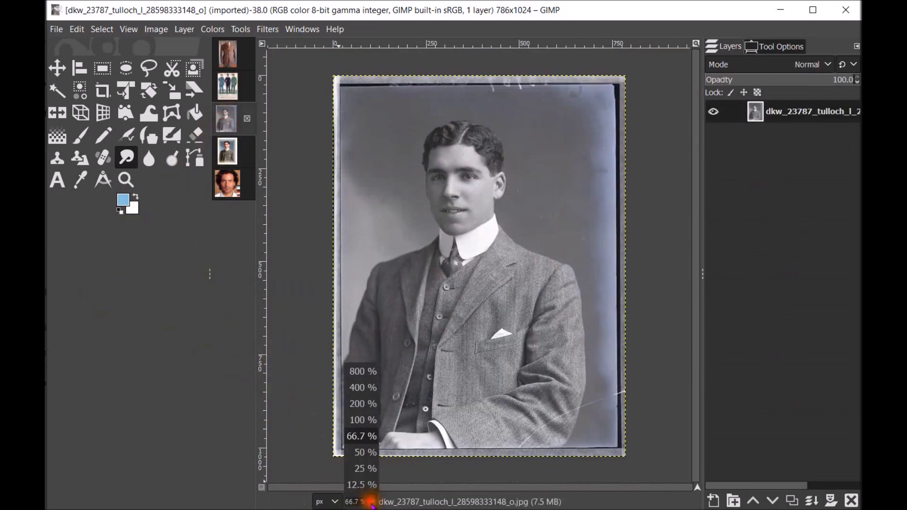
click(364, 428)
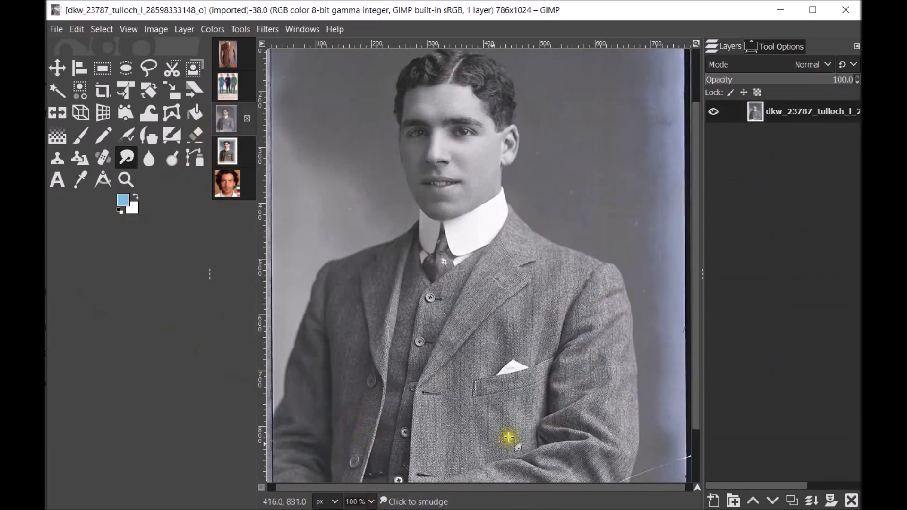
scroll(694, 116, up, 3)
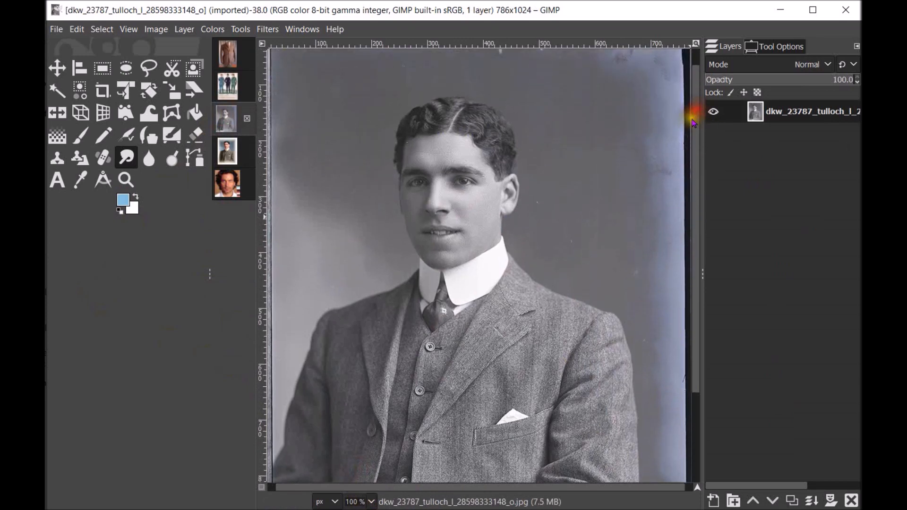
click(228, 155)
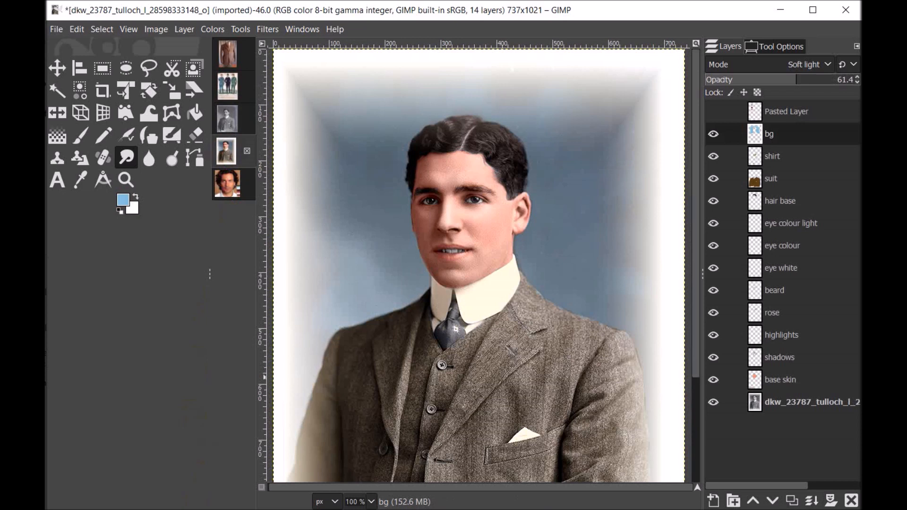
click(372, 502)
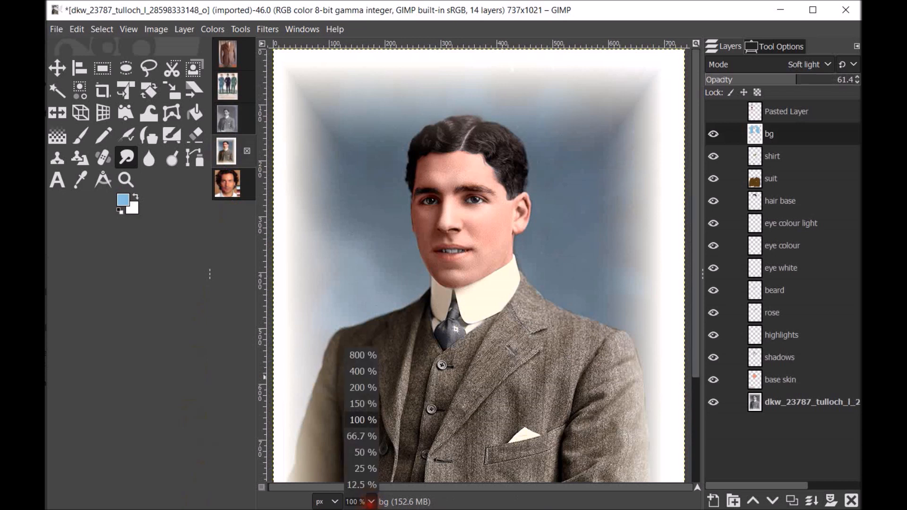
click(357, 436)
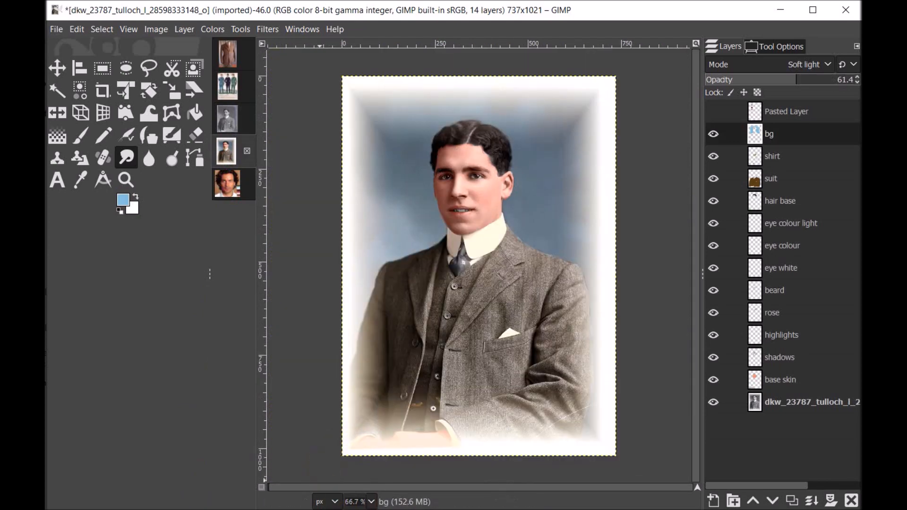
click(371, 503)
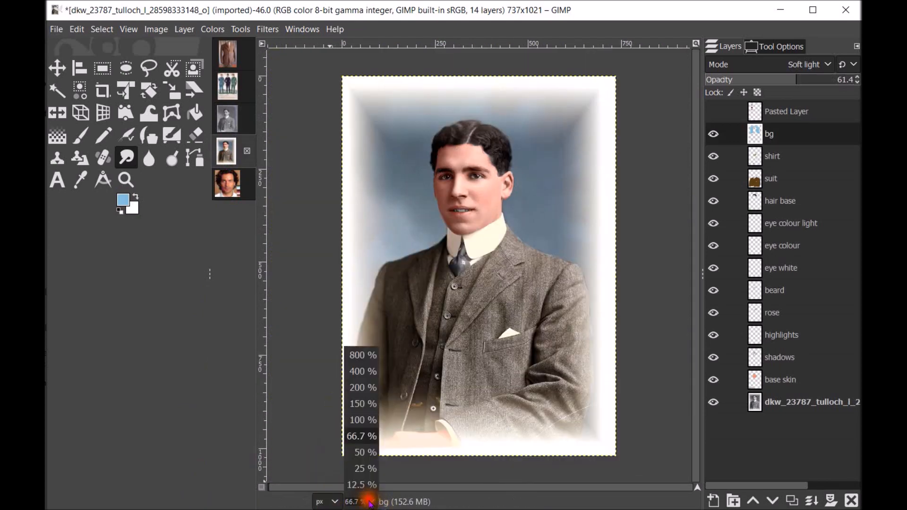
click(356, 420)
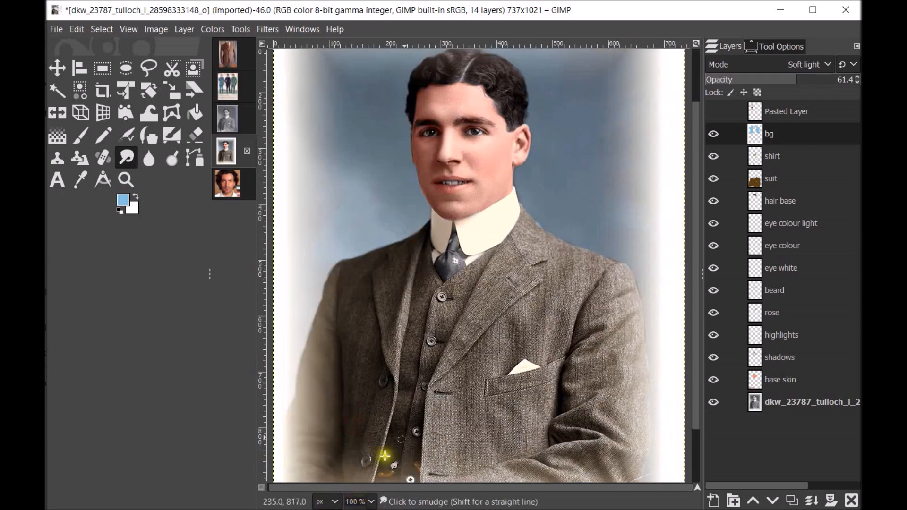
drag(696, 215, 694, 151)
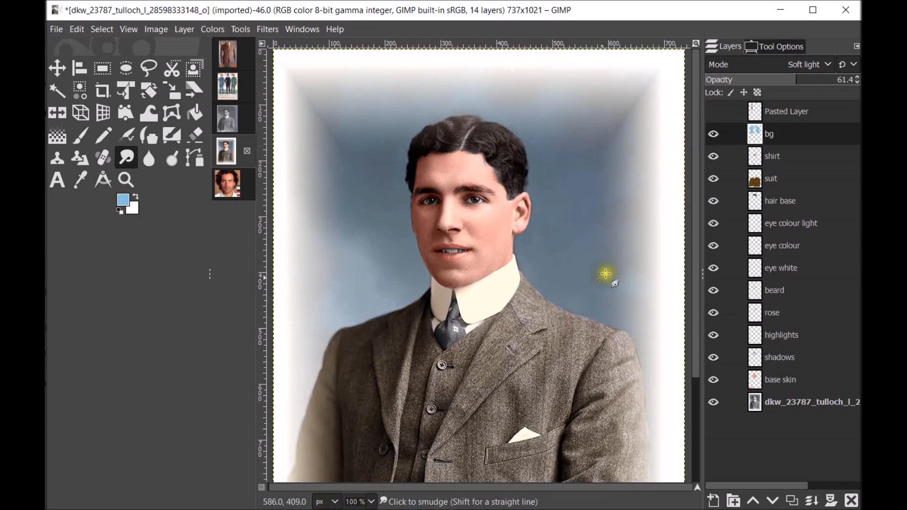
mouse_move(394, 509)
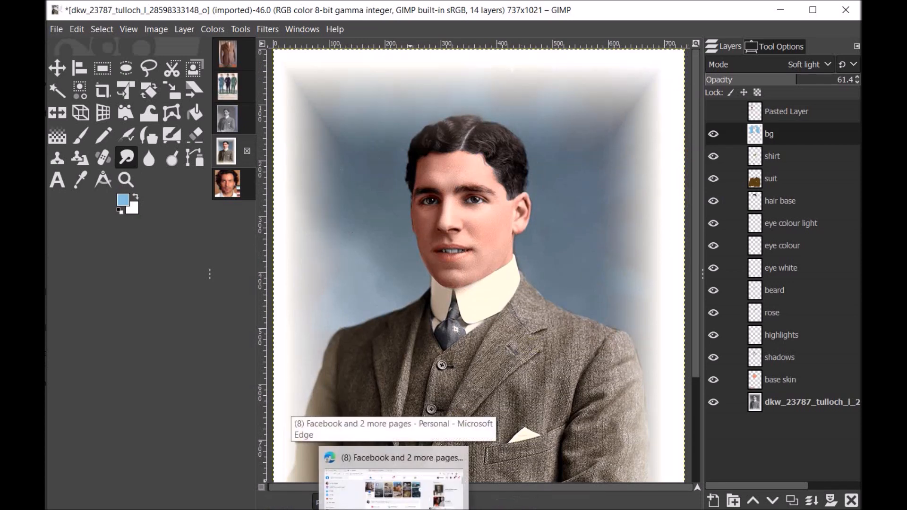